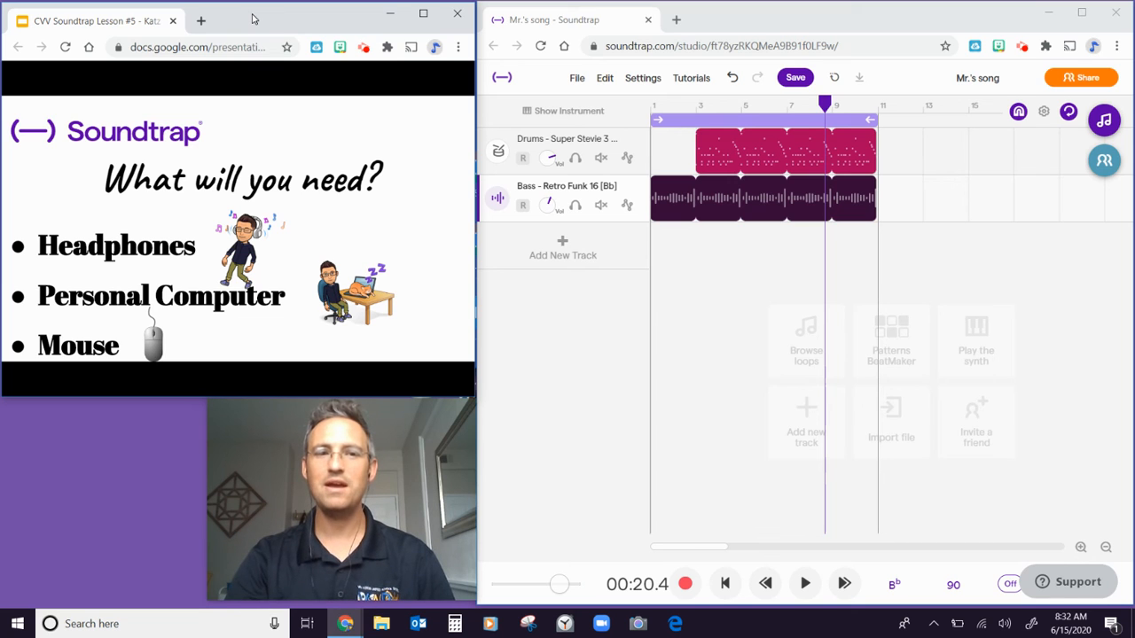
Step: Advance the lesson slides to Step 6 about collaborating and sharing a song with friends
key(Right)
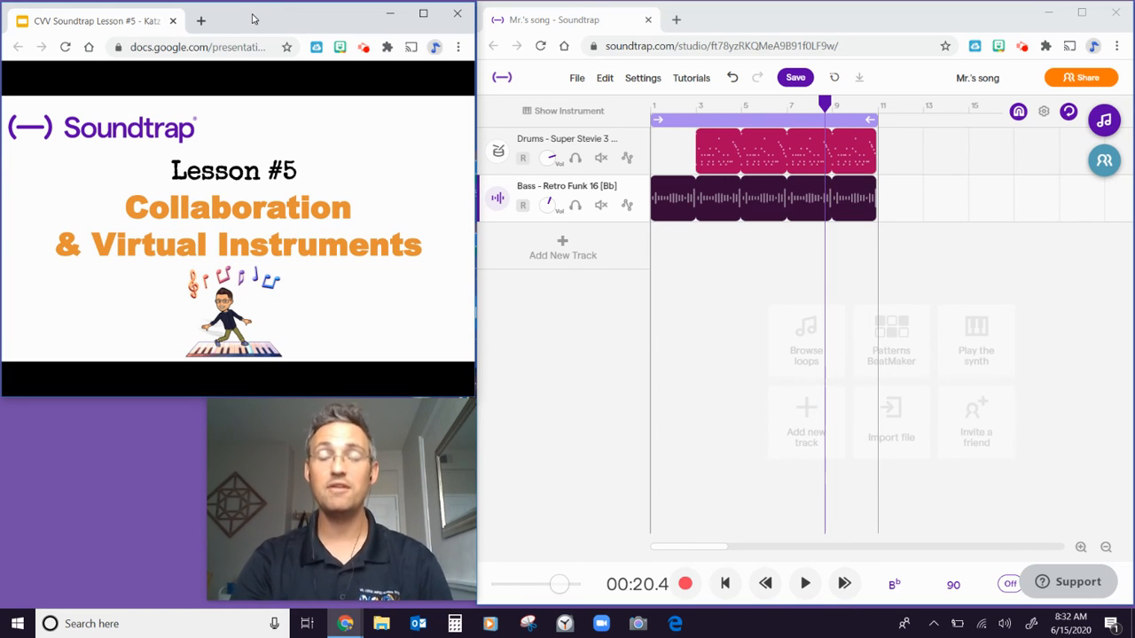
key(Right)
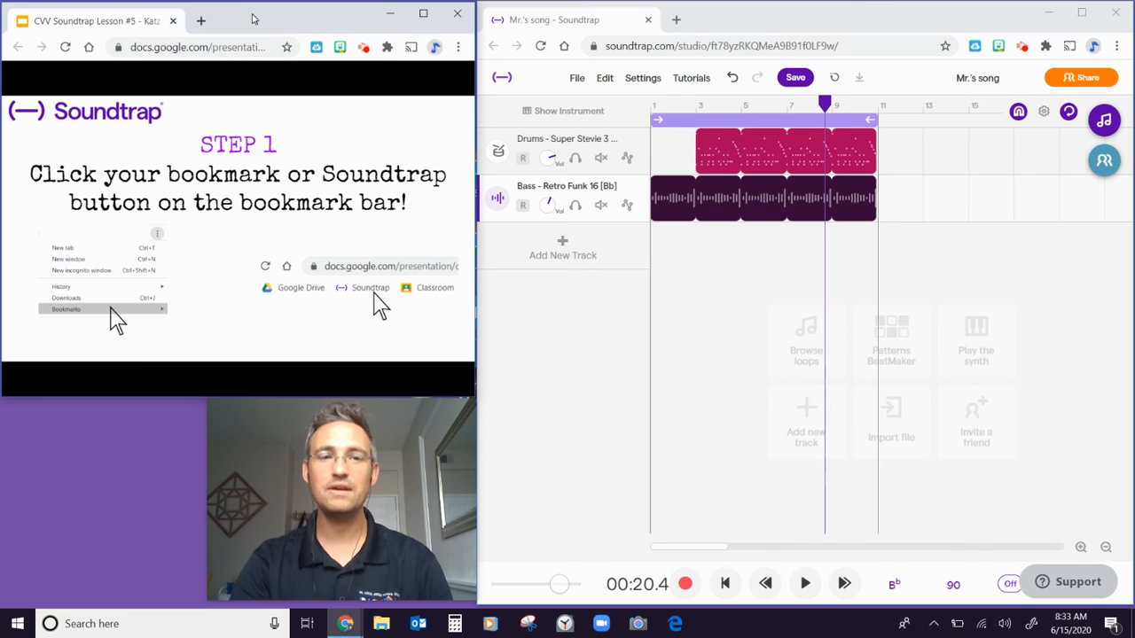
key(Right)
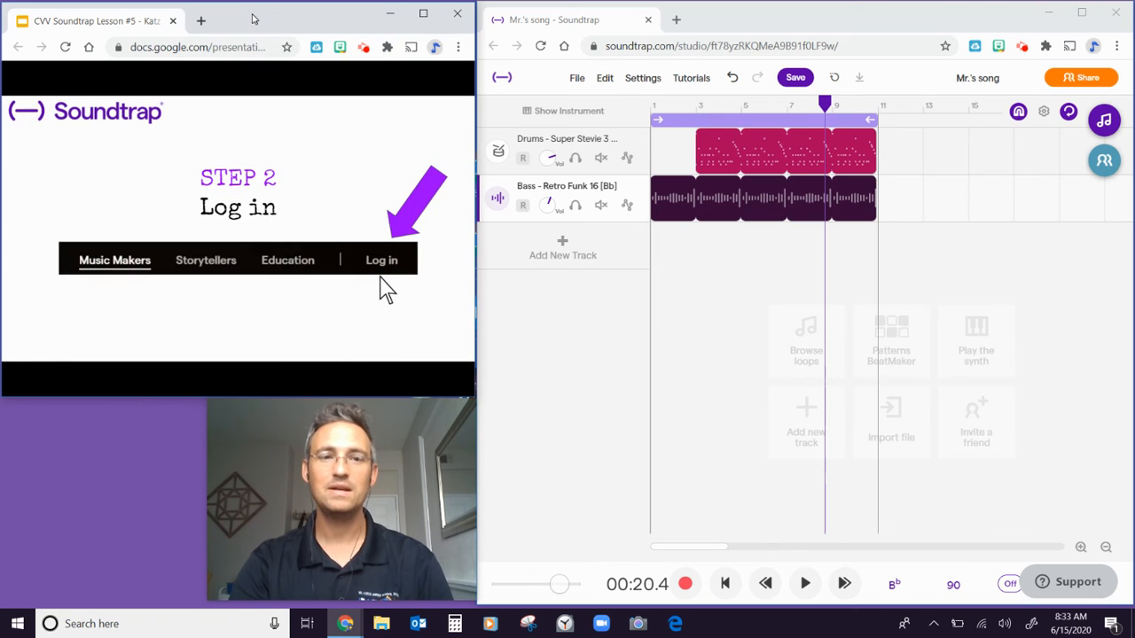
key(Right)
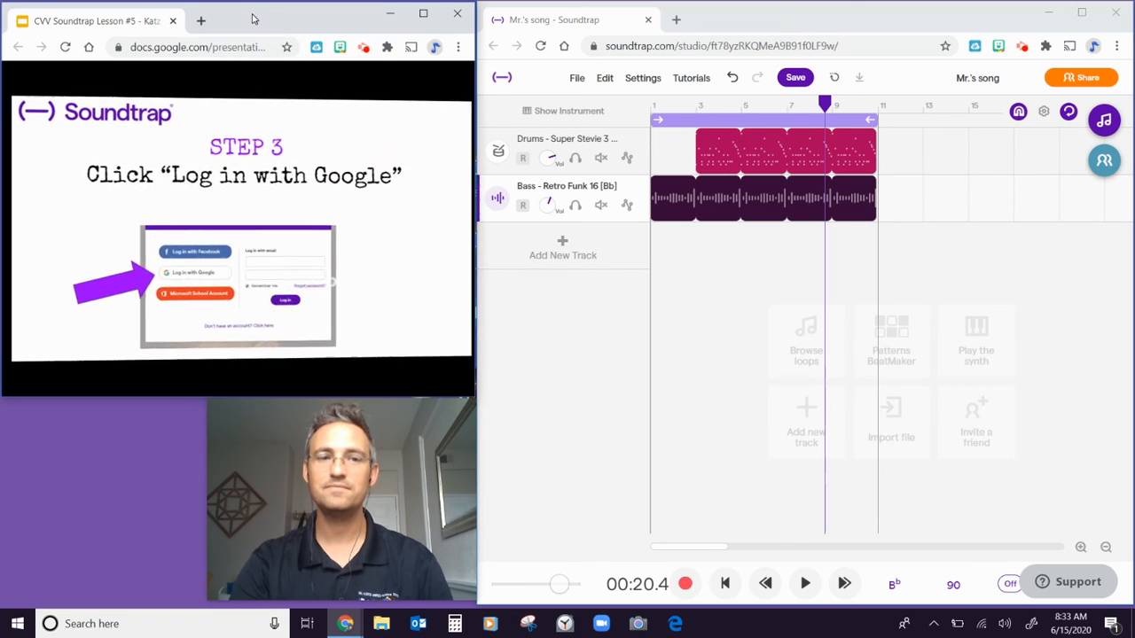
key(Right)
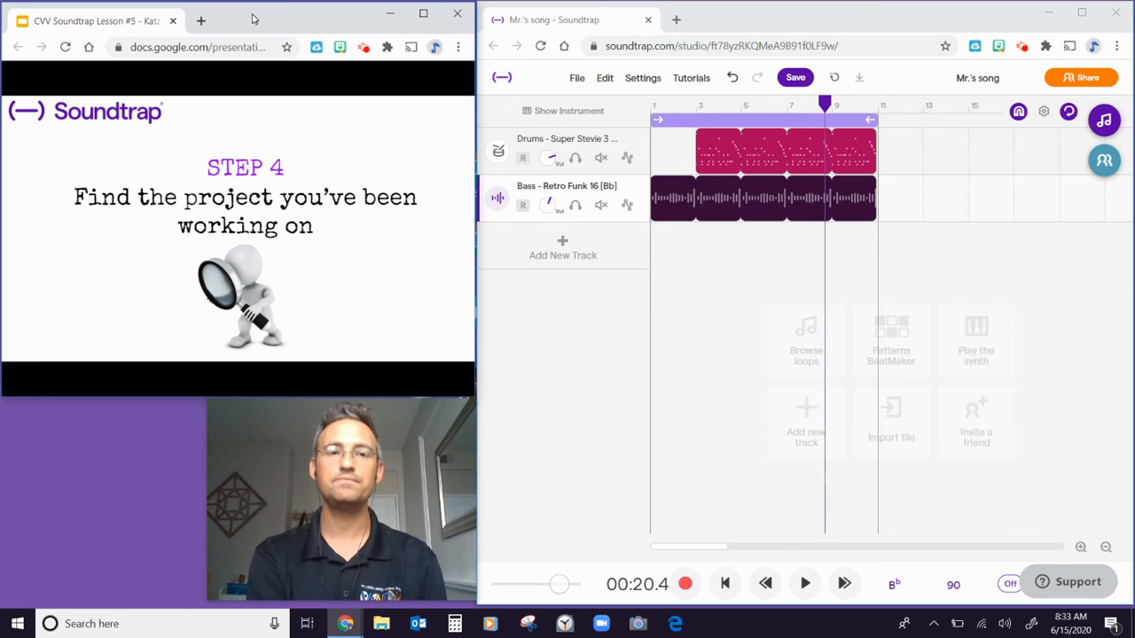
key(Right)
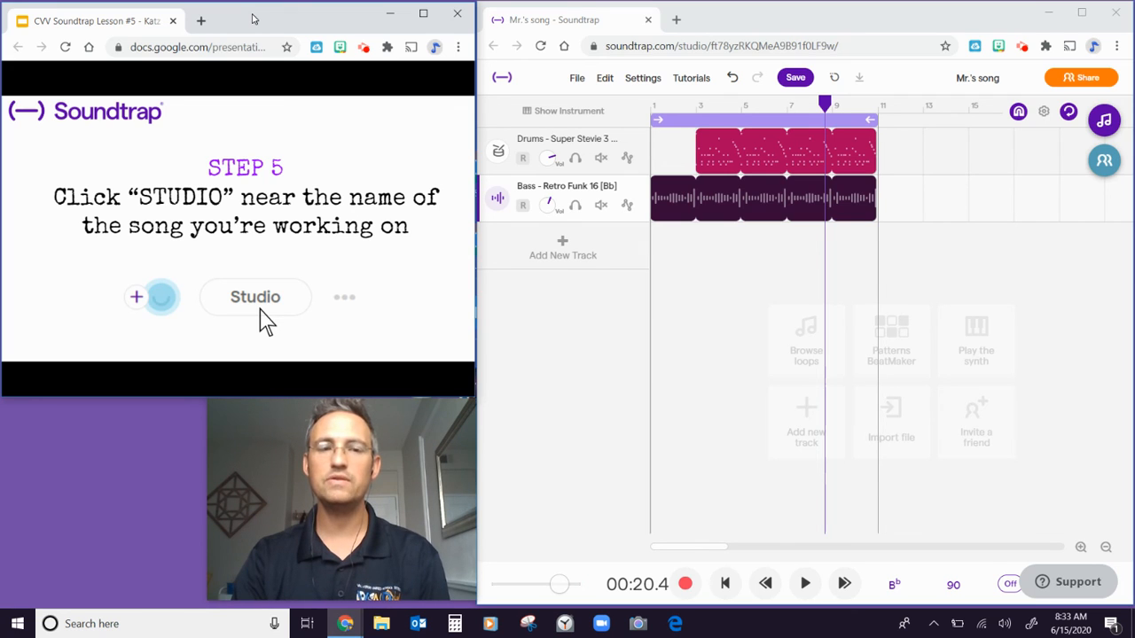
key(Right)
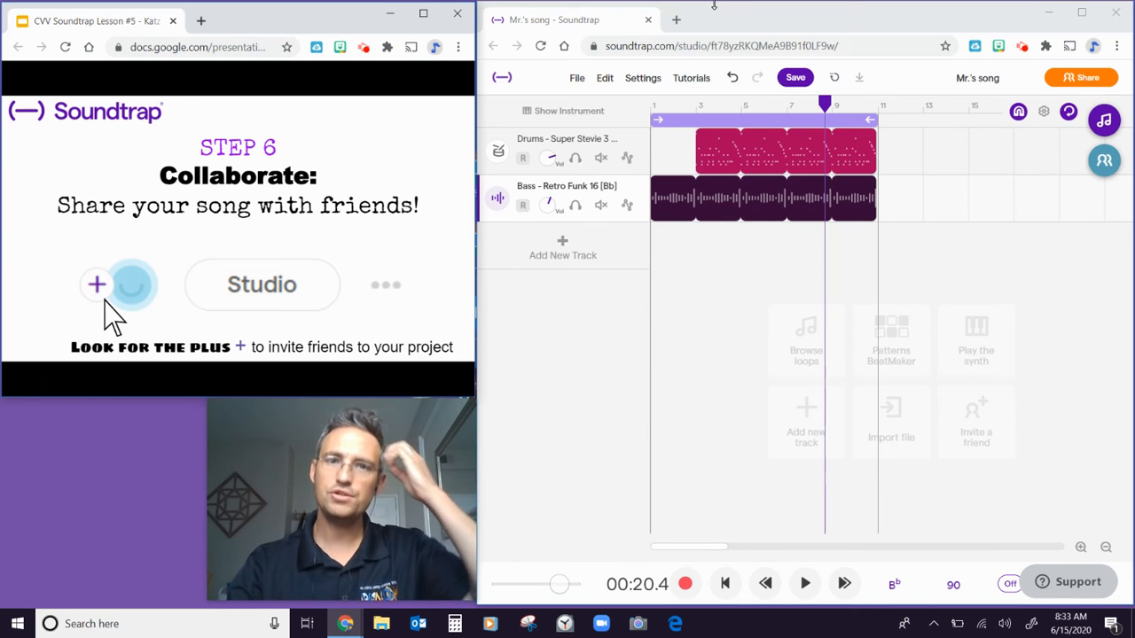
Step: Open the bookmarked Soundtrap profile page in a new browser tab and return to the song's studio
click(676, 20)
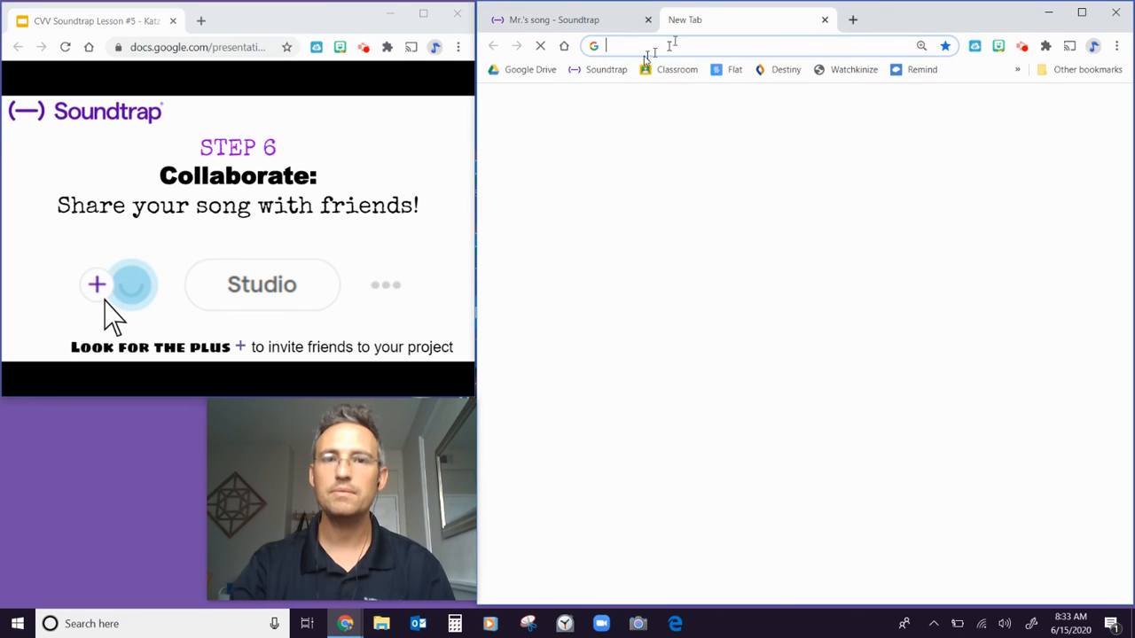
click(601, 69)
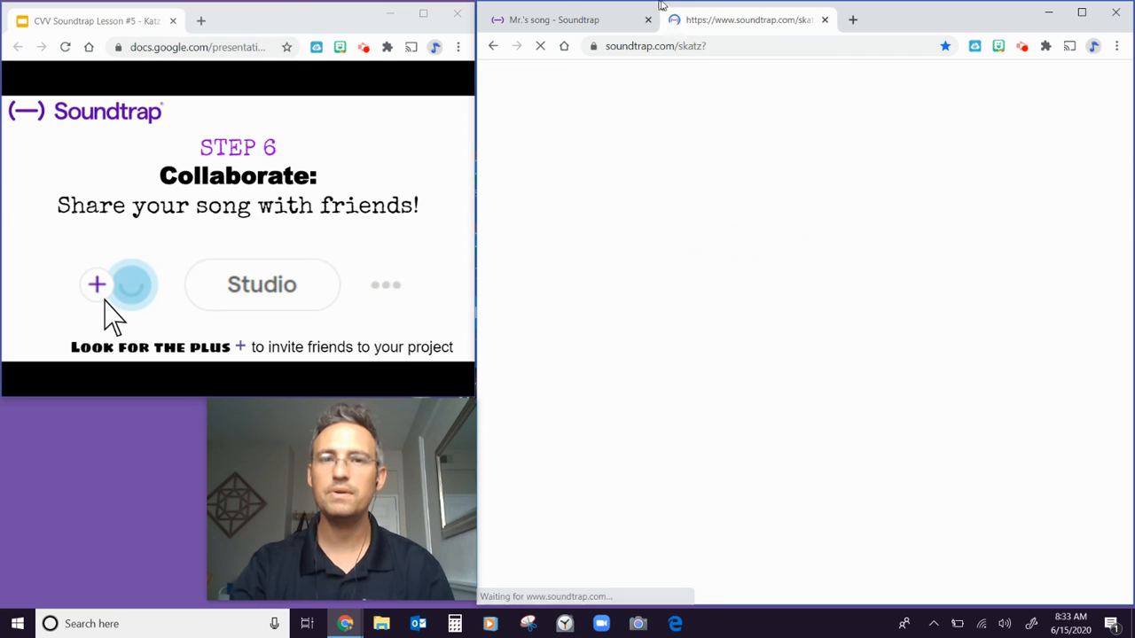
click(608, 23)
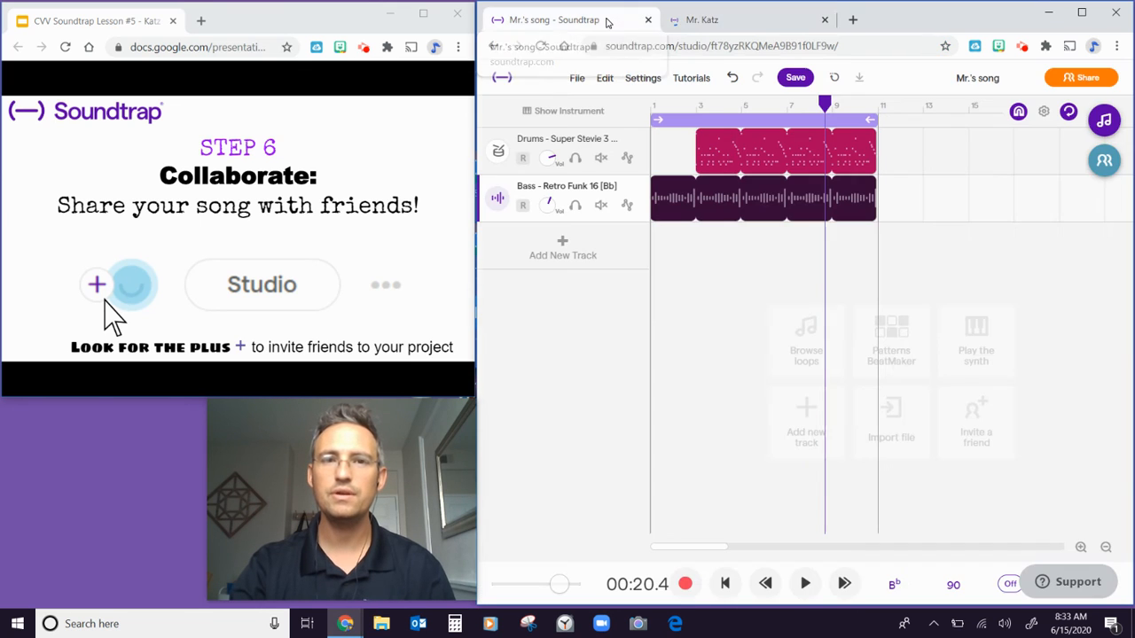
Step: Show the Step 7 slide about the Collaborate button and open the Add people invitation for the song's collaborators
click(340, 19)
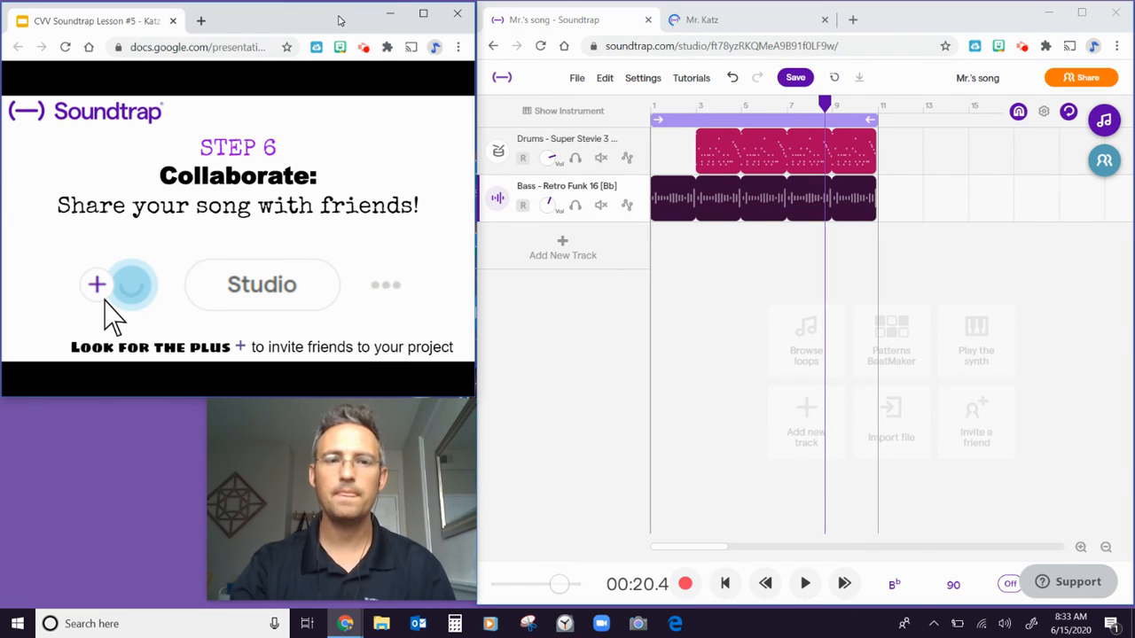
key(Right)
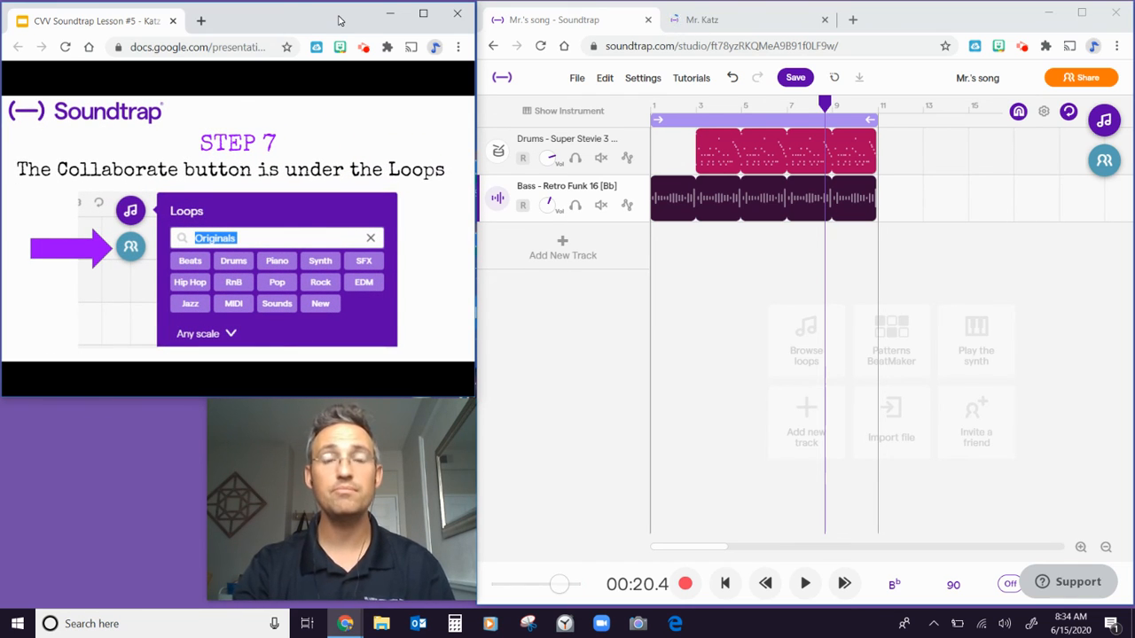
click(1104, 160)
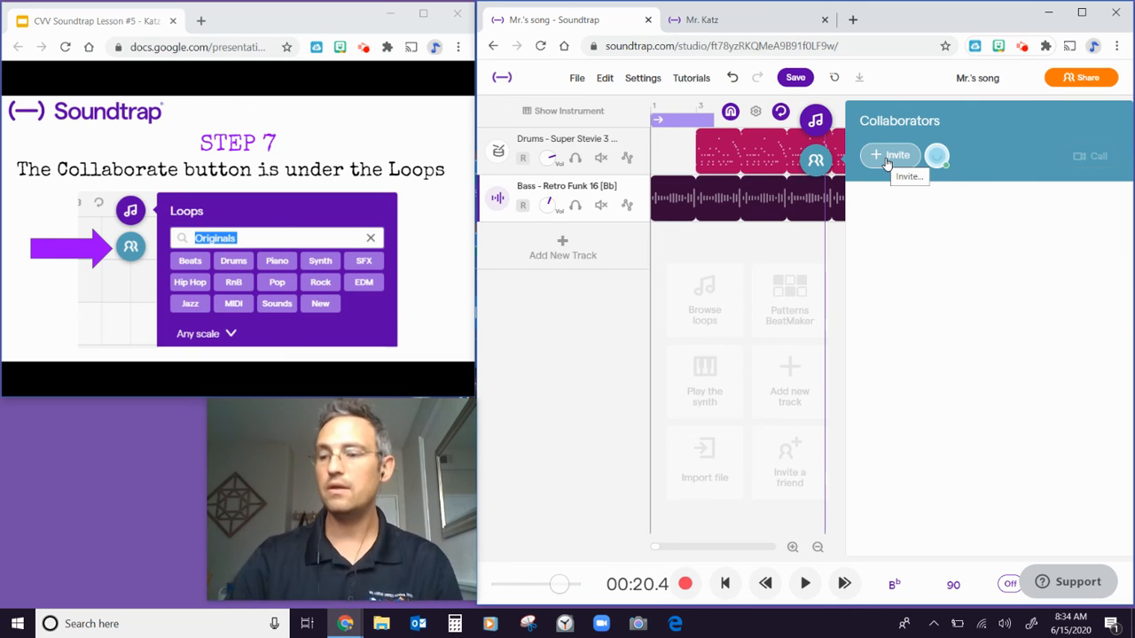
click(887, 160)
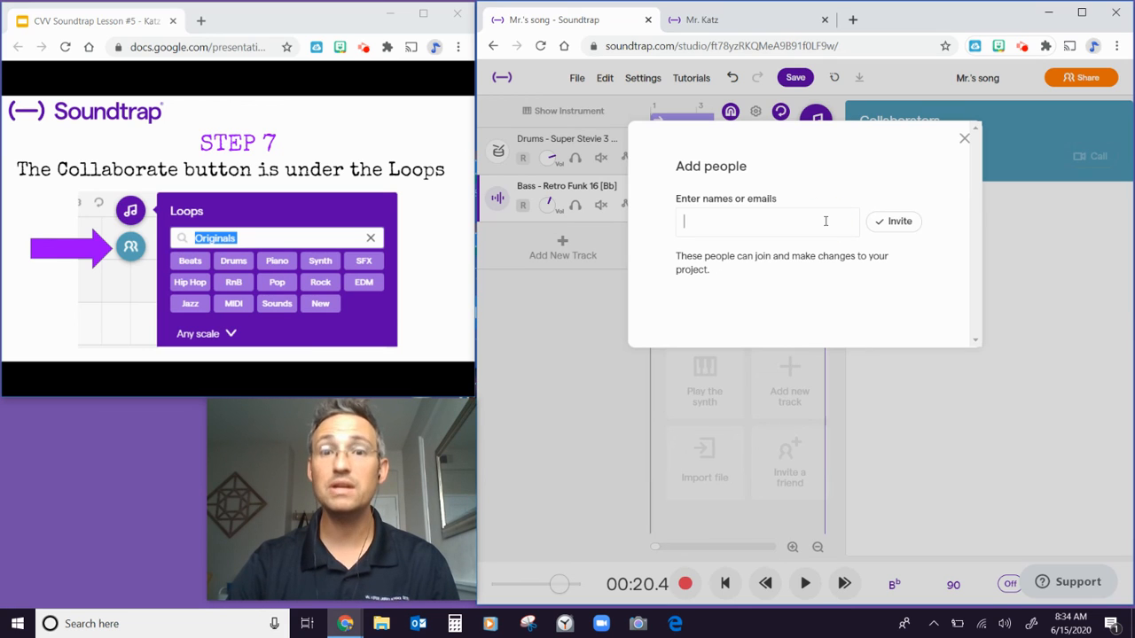
click(238, 20)
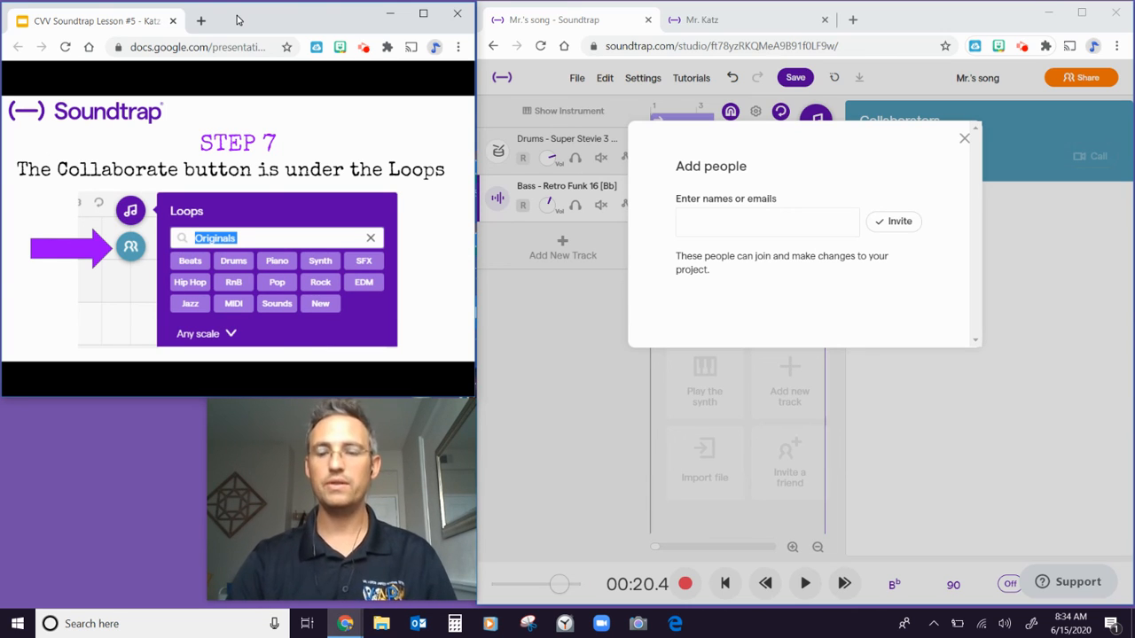
Step: Look through the invites on the Soundtrap profile page and return the lesson slides to Step 6
click(717, 25)
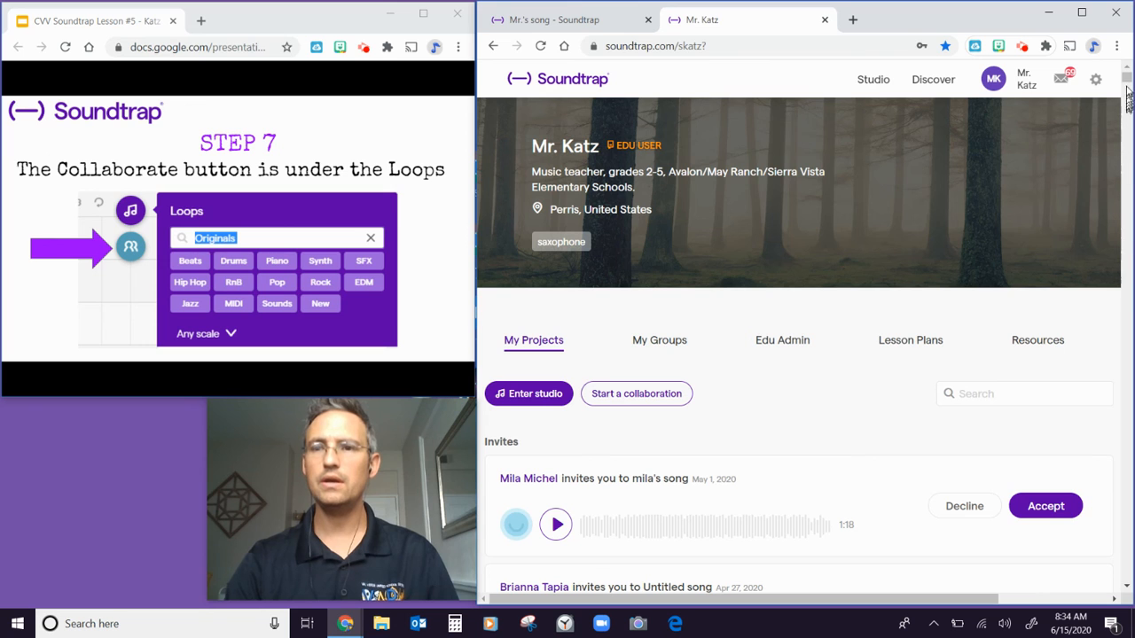
drag(1128, 83, 1128, 326)
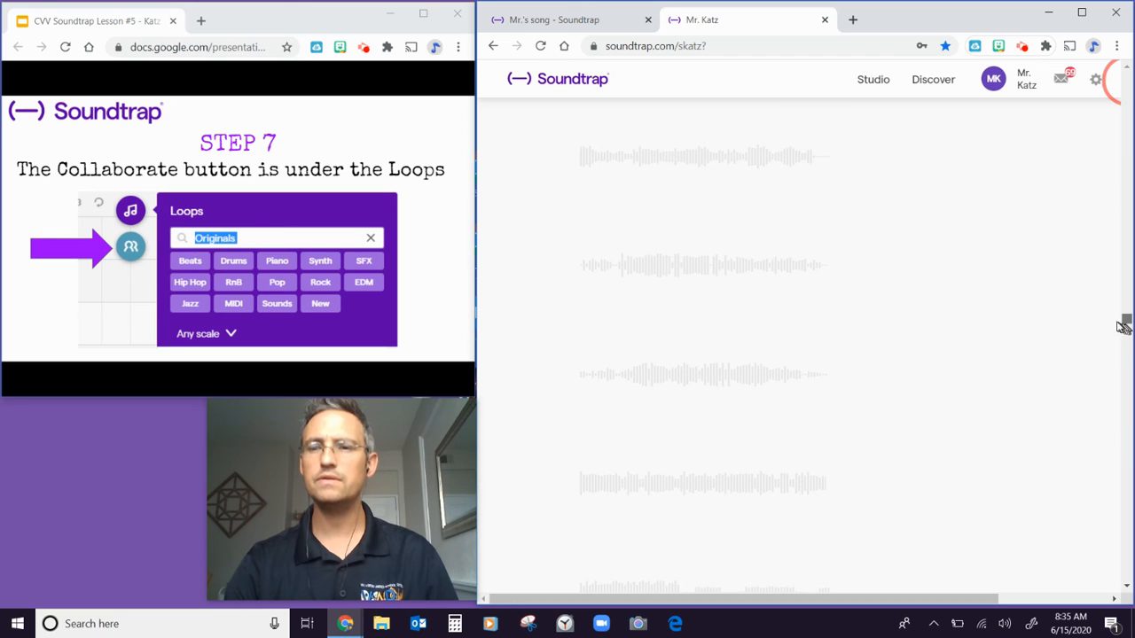
click(280, 20)
key(Left)
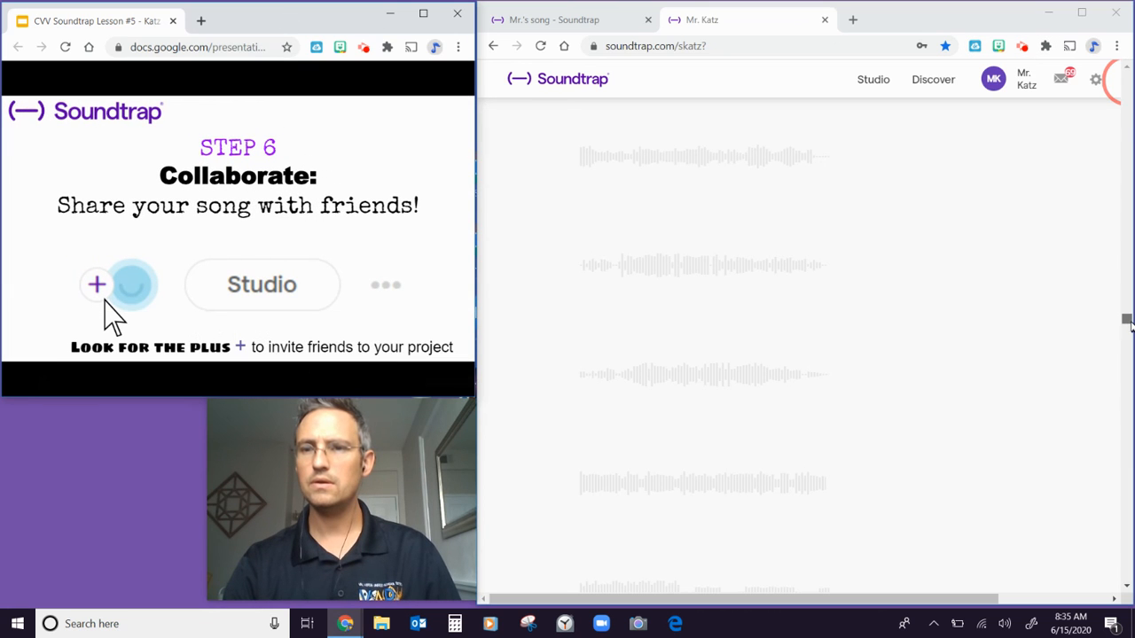
drag(1125, 319, 1125, 282)
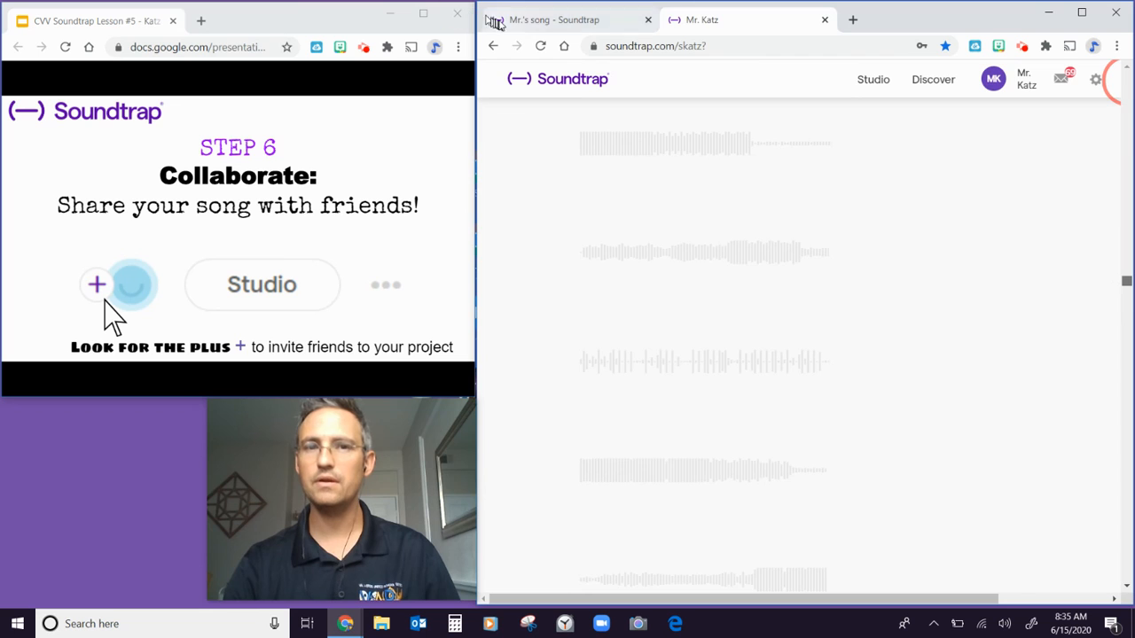
Step: Check the song's Add people dialog and look past the profile page's pending invites to find the project list
click(521, 19)
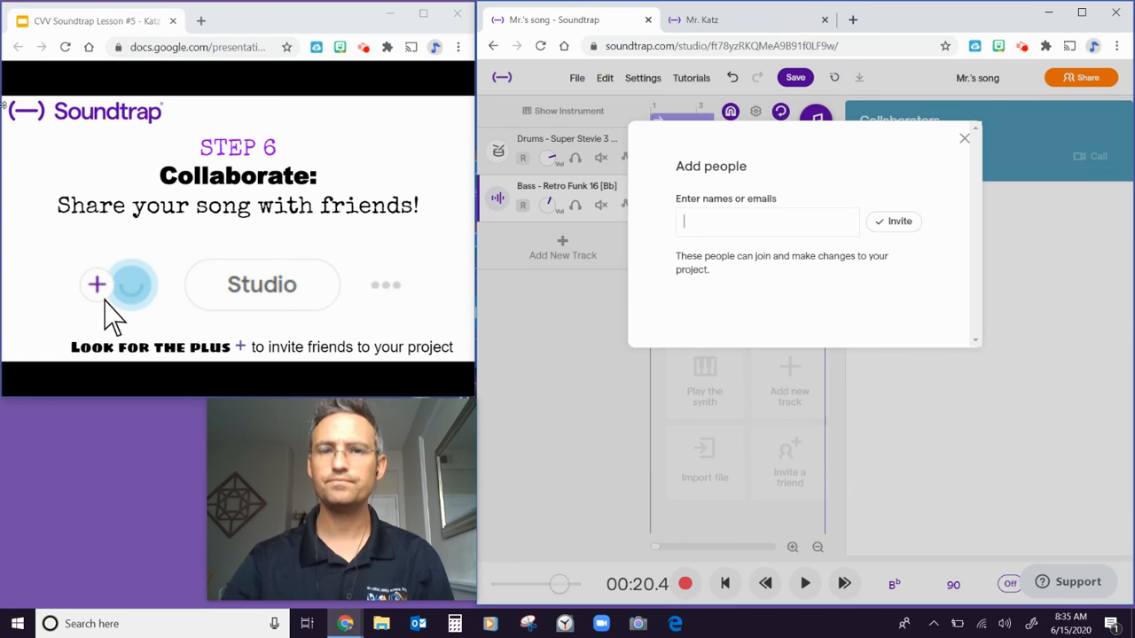
click(740, 19)
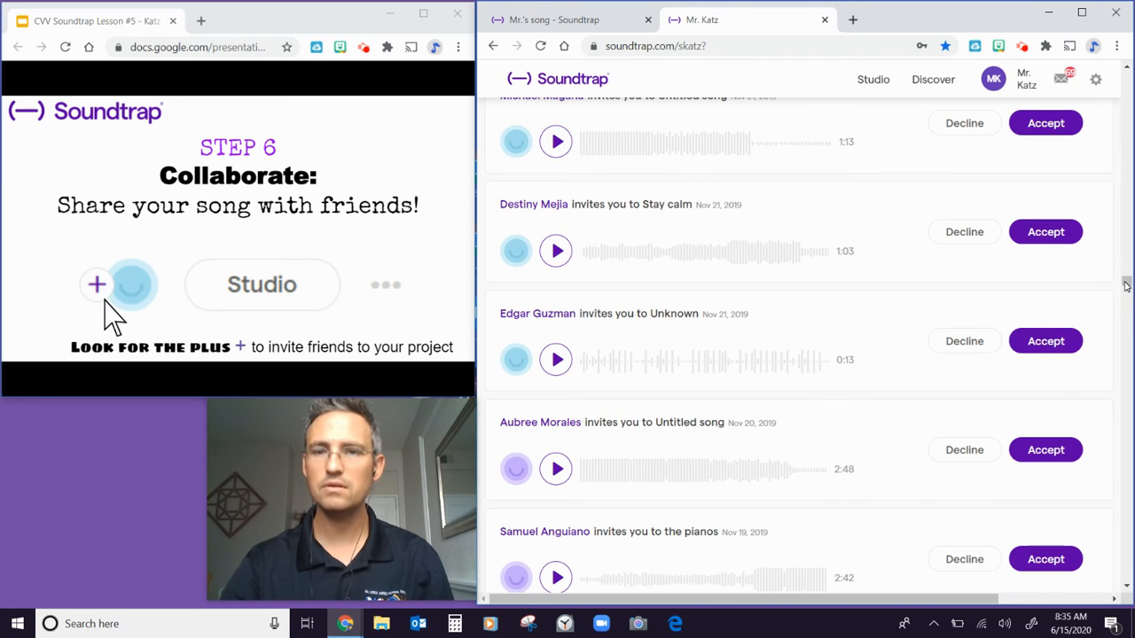
drag(1126, 284, 1126, 333)
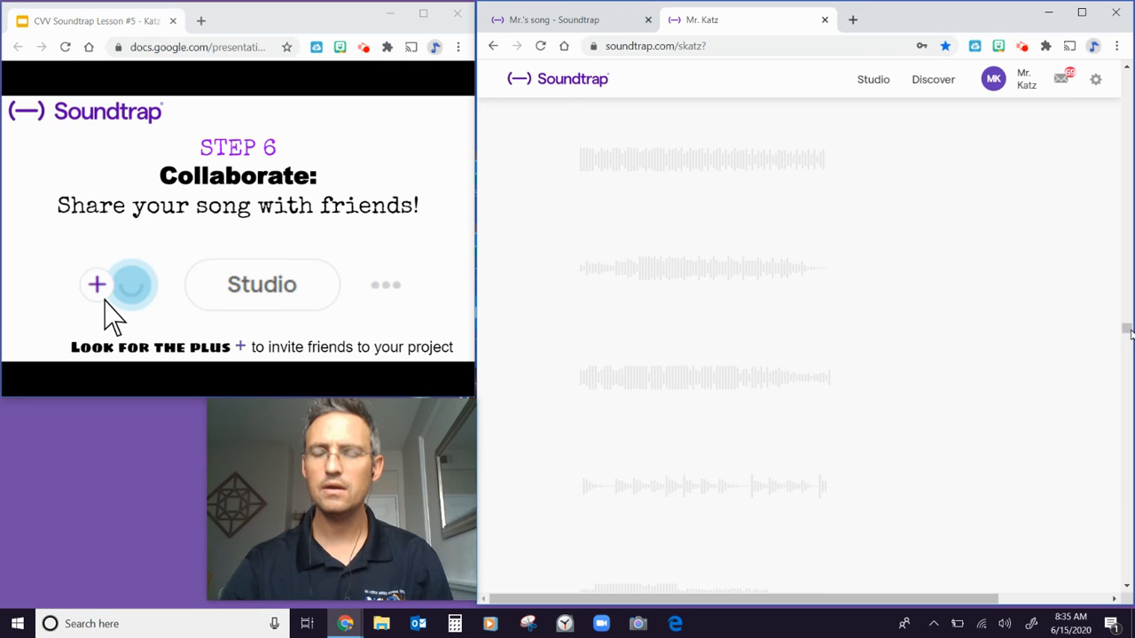
drag(1129, 330, 1127, 383)
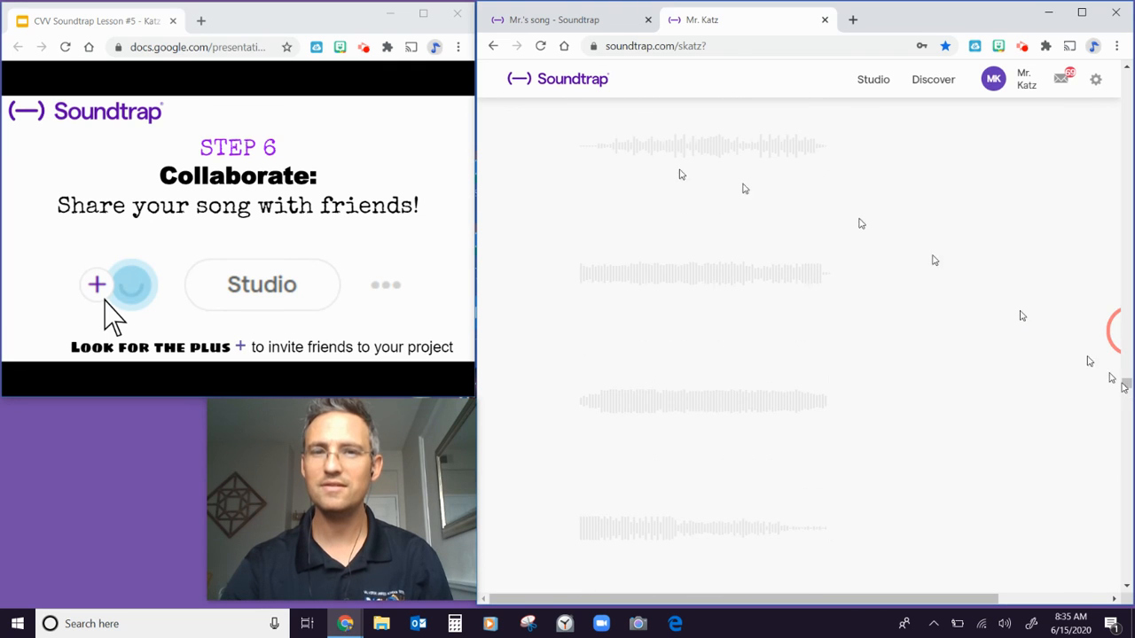
click(614, 25)
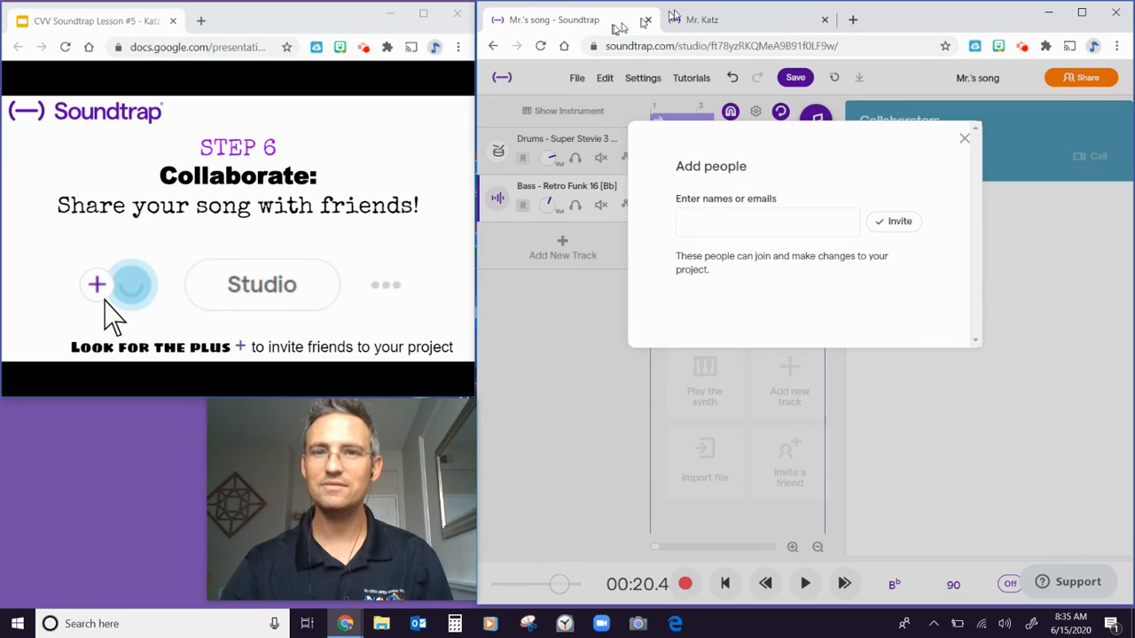
click(698, 20)
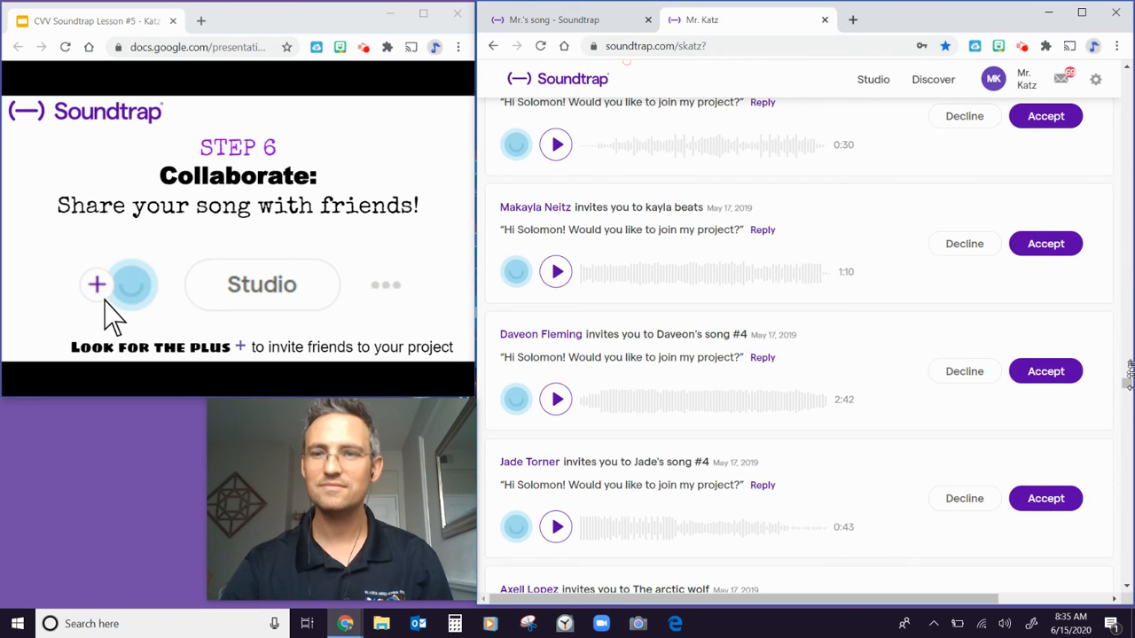
drag(1128, 372, 1129, 432)
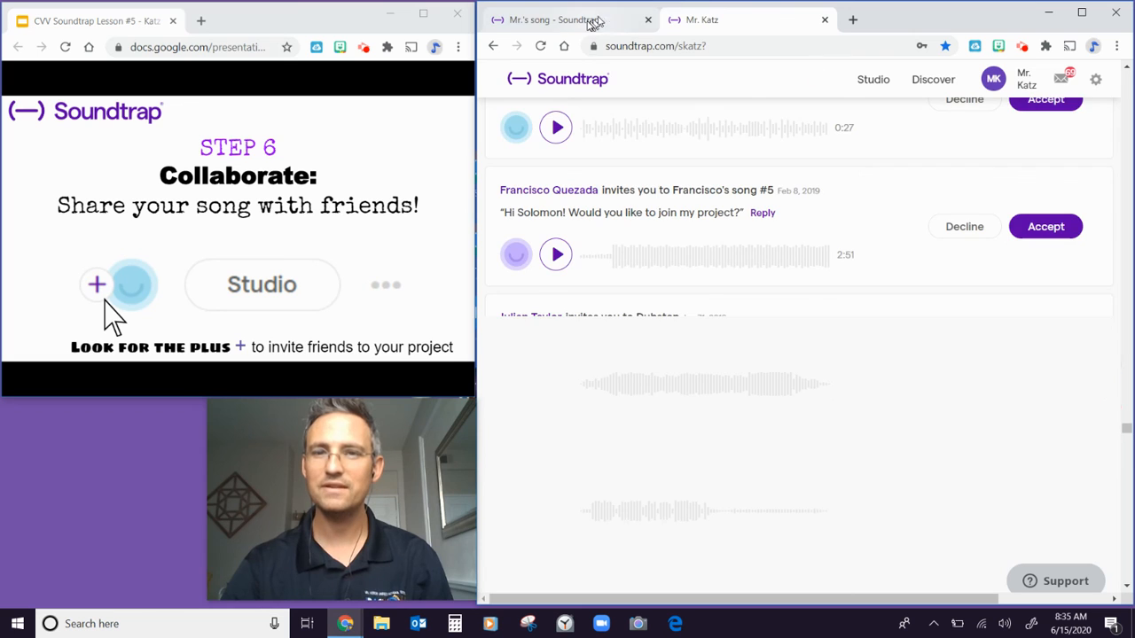
drag(1126, 439, 1119, 466)
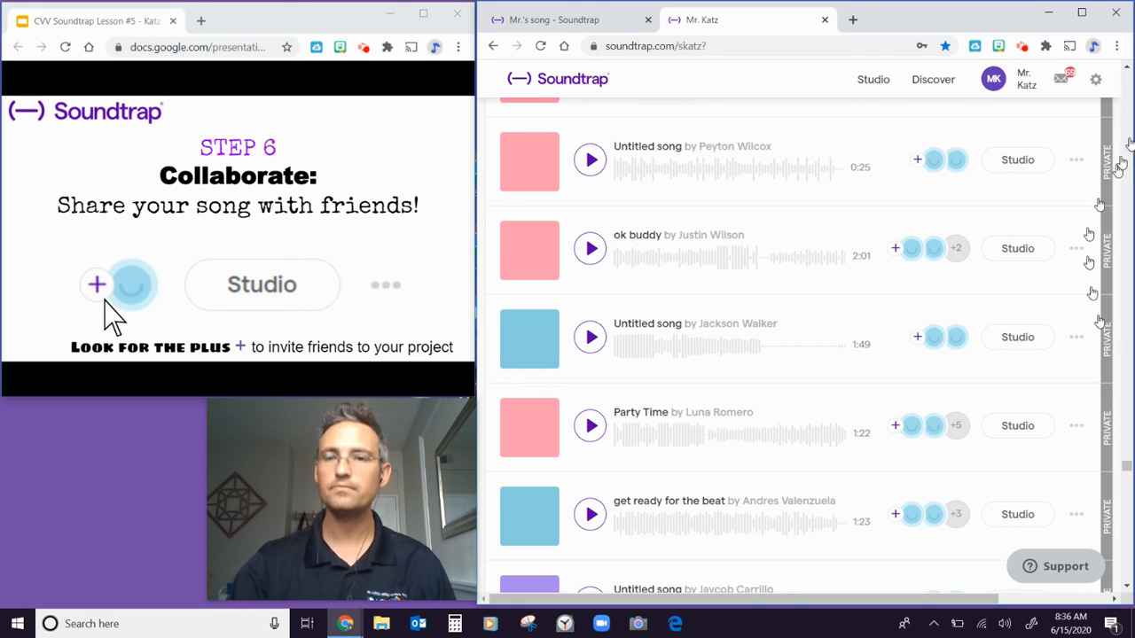
Step: View the people search for inviting friends to the "ok buddy" project, compare it with the studio's Add people dialog, and close it
click(896, 252)
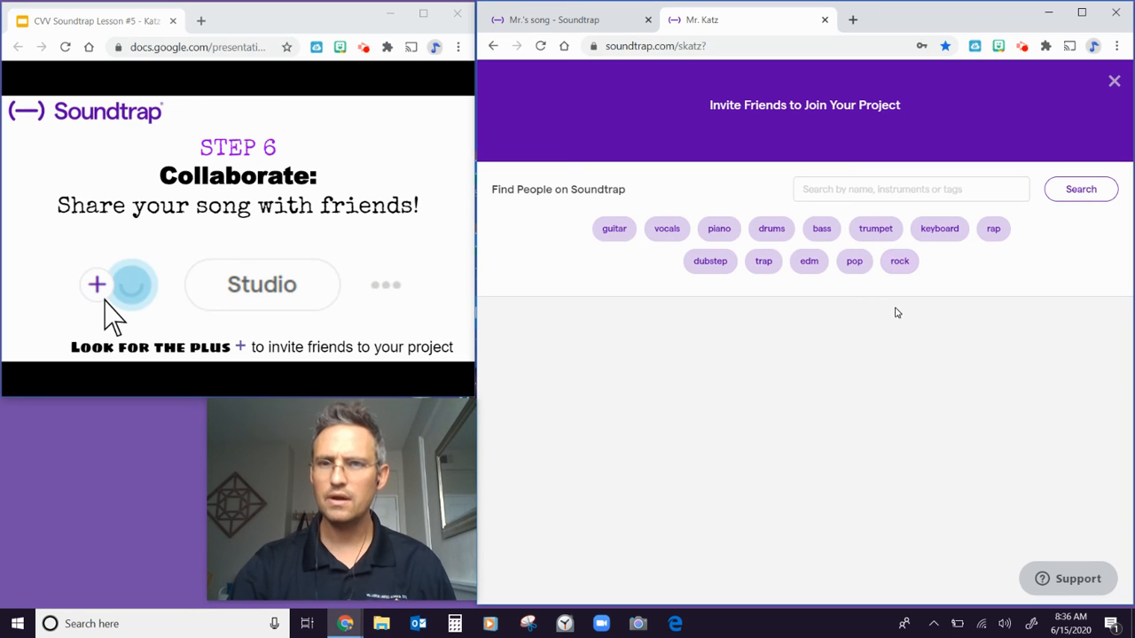
click(872, 191)
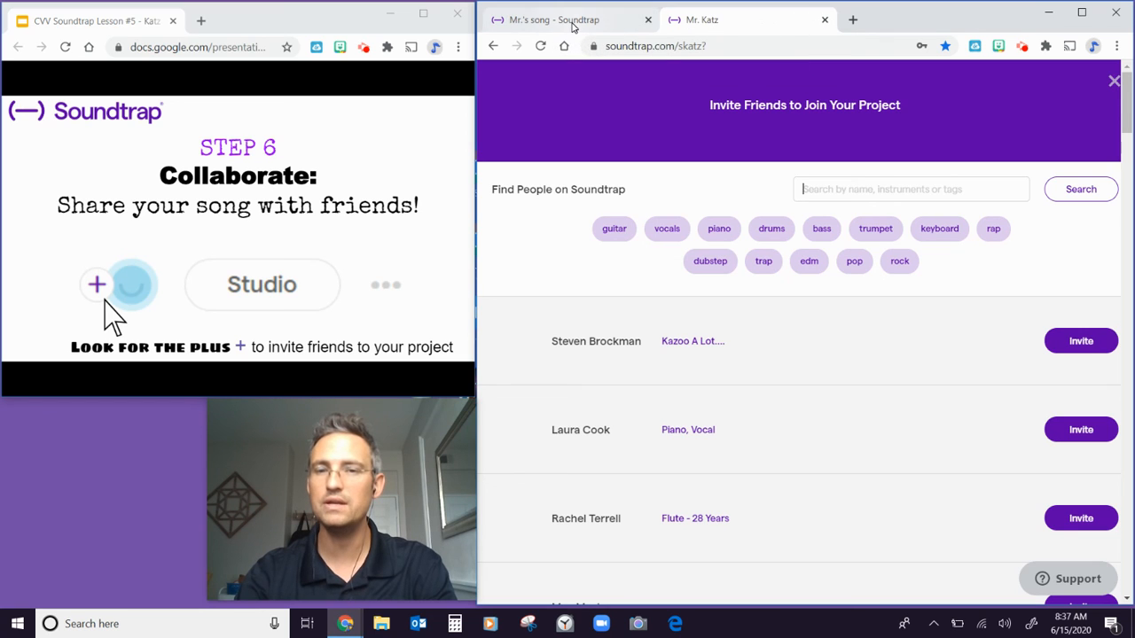
click(572, 21)
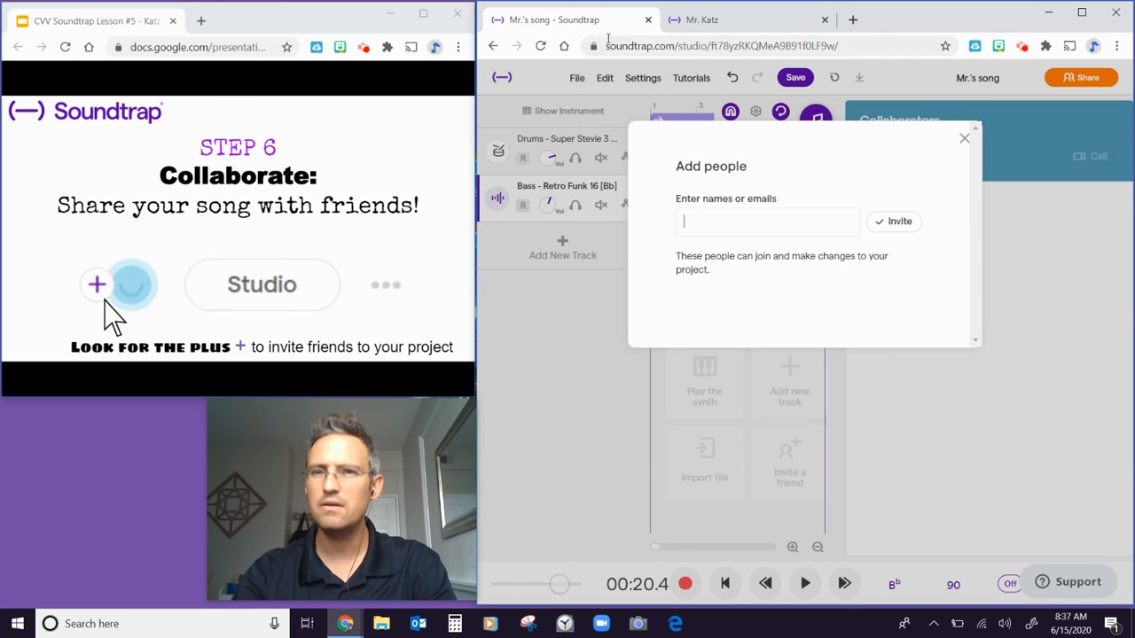
click(714, 20)
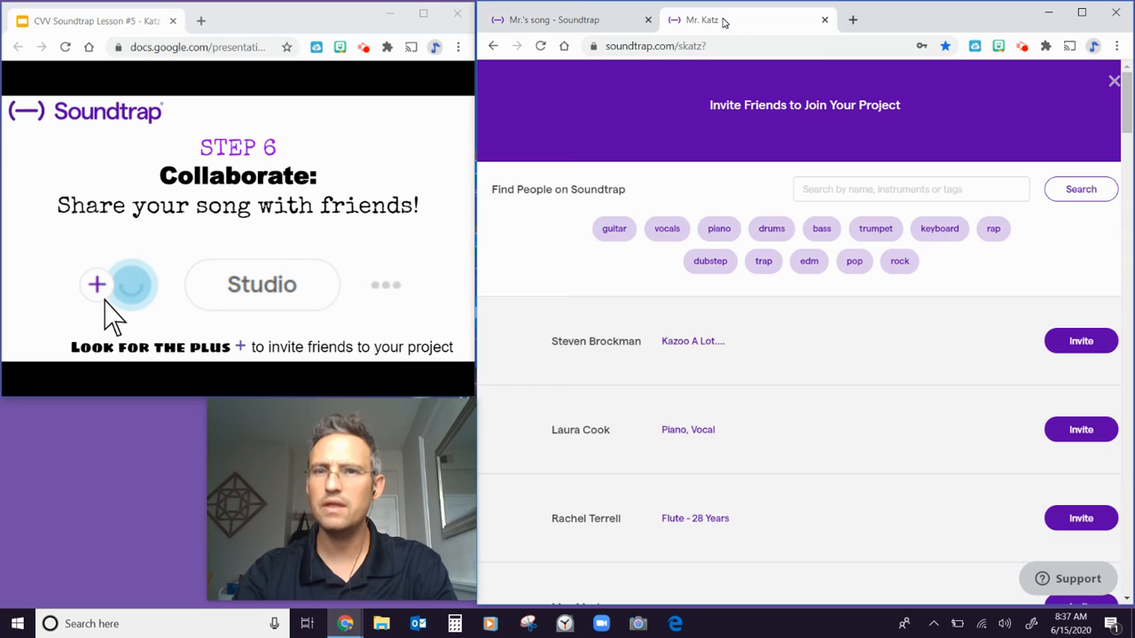
click(1115, 83)
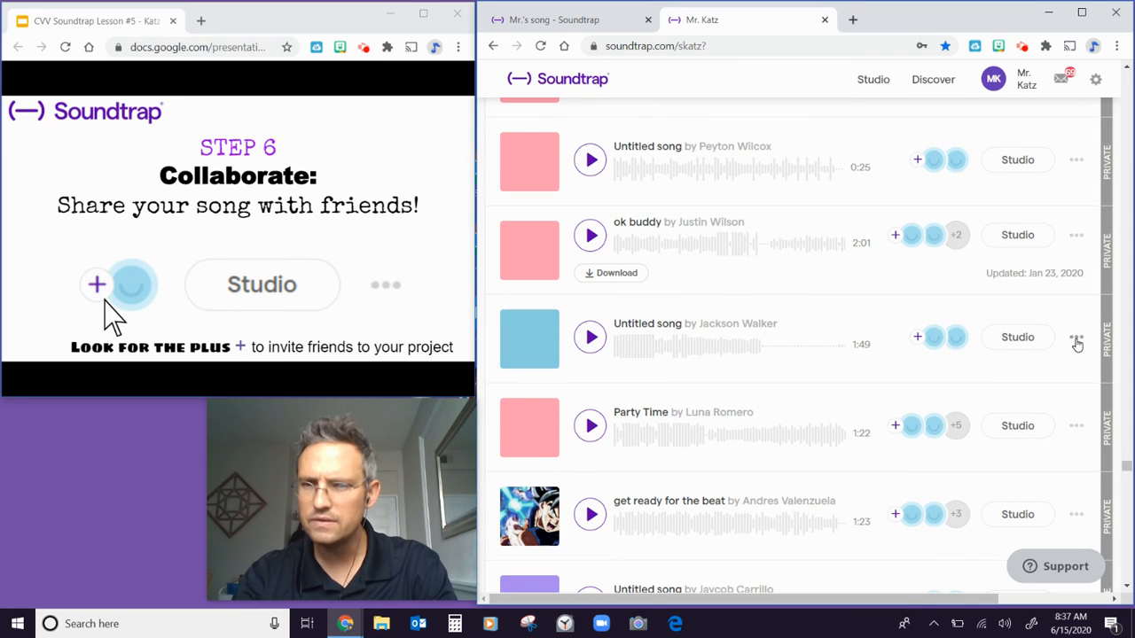
Step: Open the invitation page for the 1:49 "Untitled song" project through its additional project options
click(1077, 341)
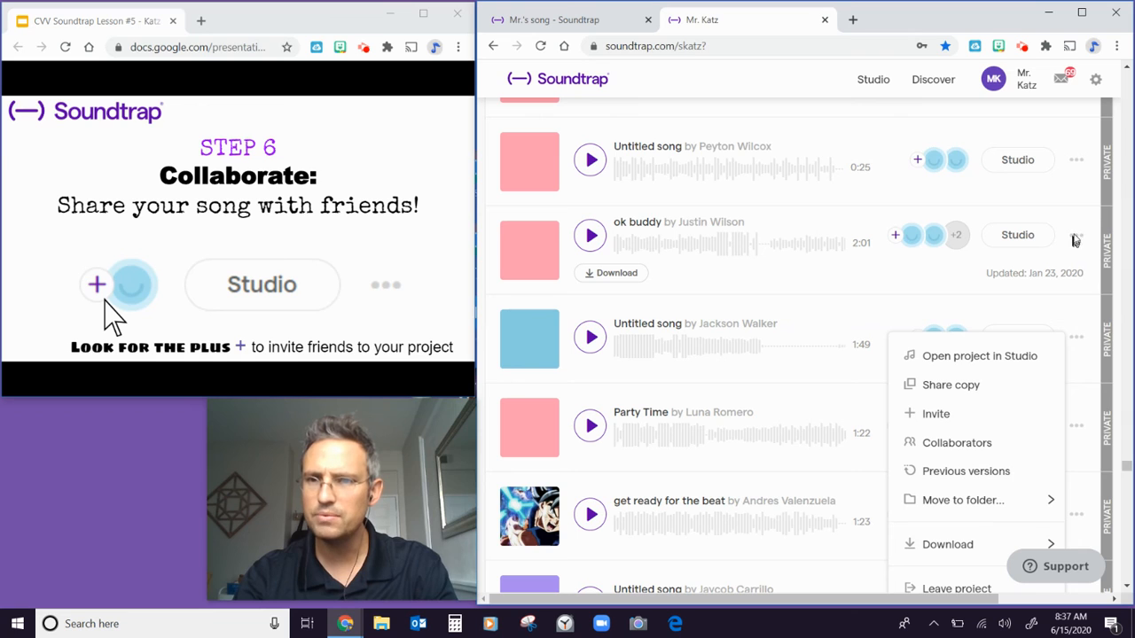
key(ctrl)
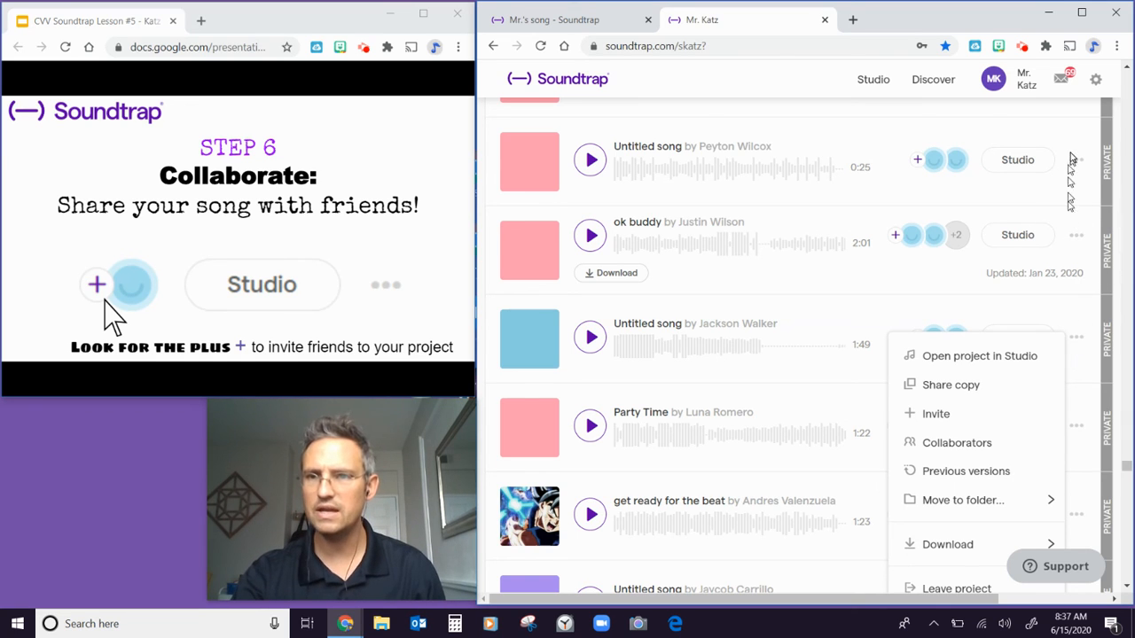
click(919, 416)
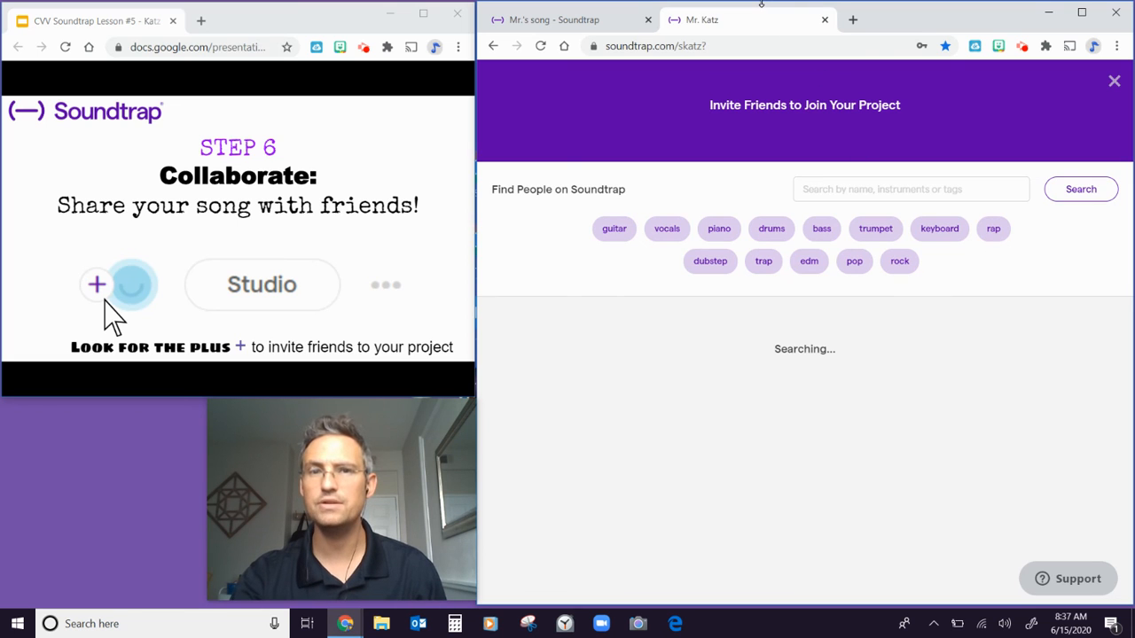
Step: Close the project's friend invitation page and advance the lesson slides to Step 8
click(1114, 82)
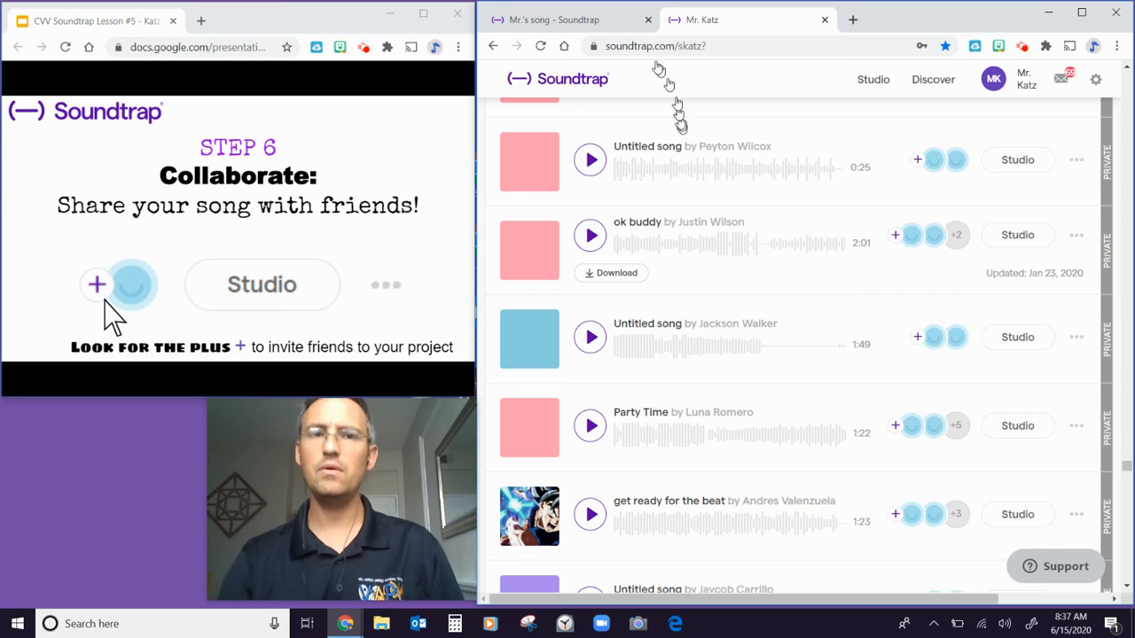
click(326, 24)
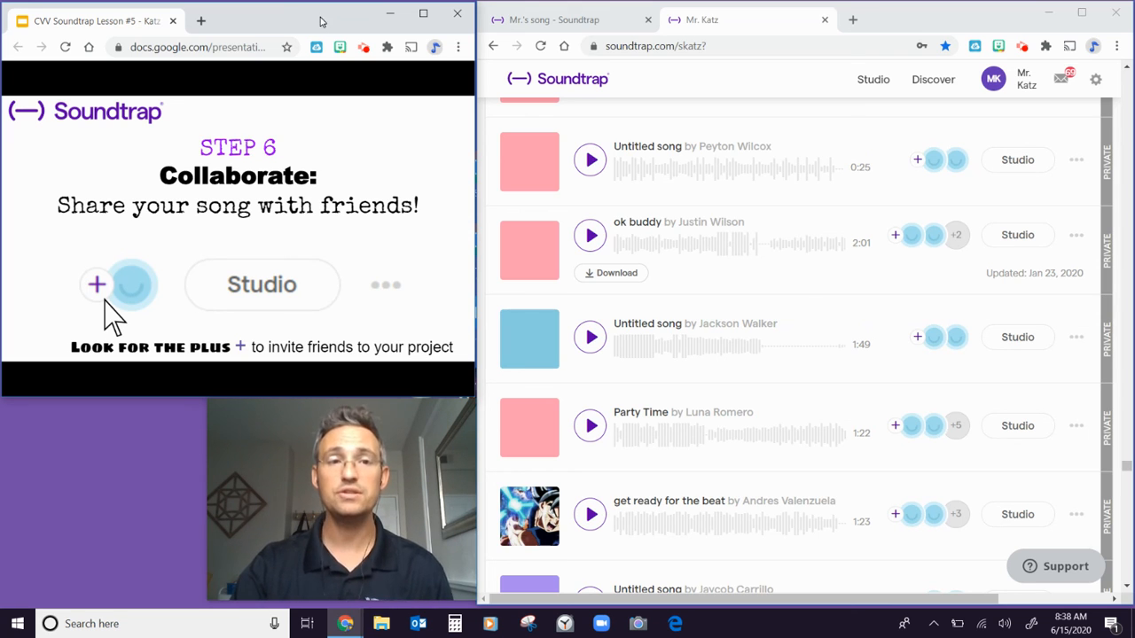
key(Right)
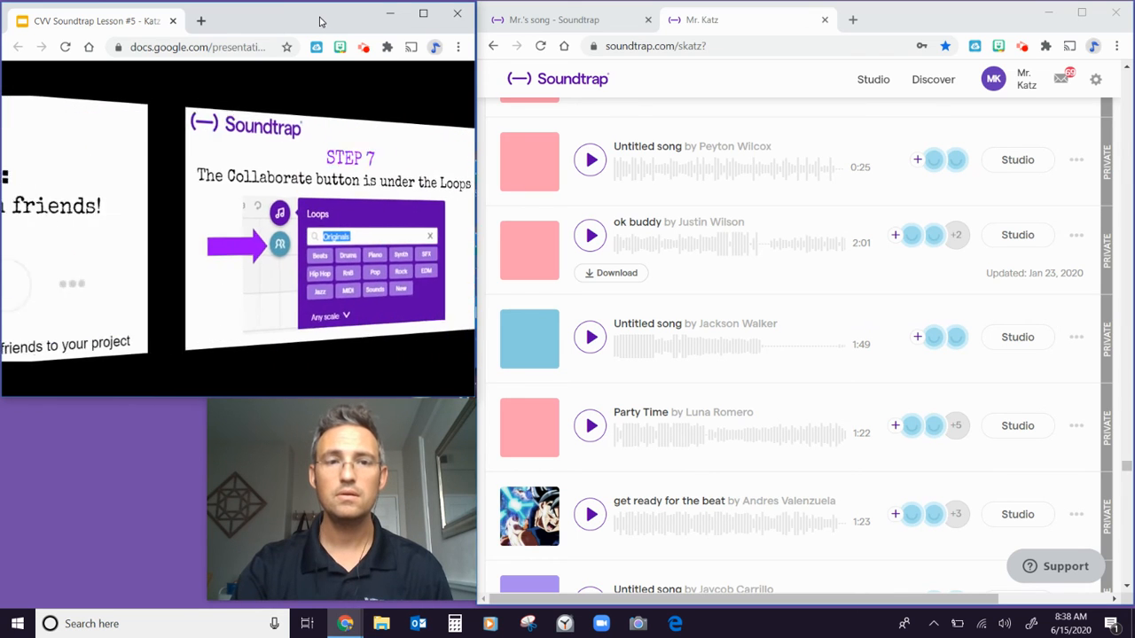
key(Right)
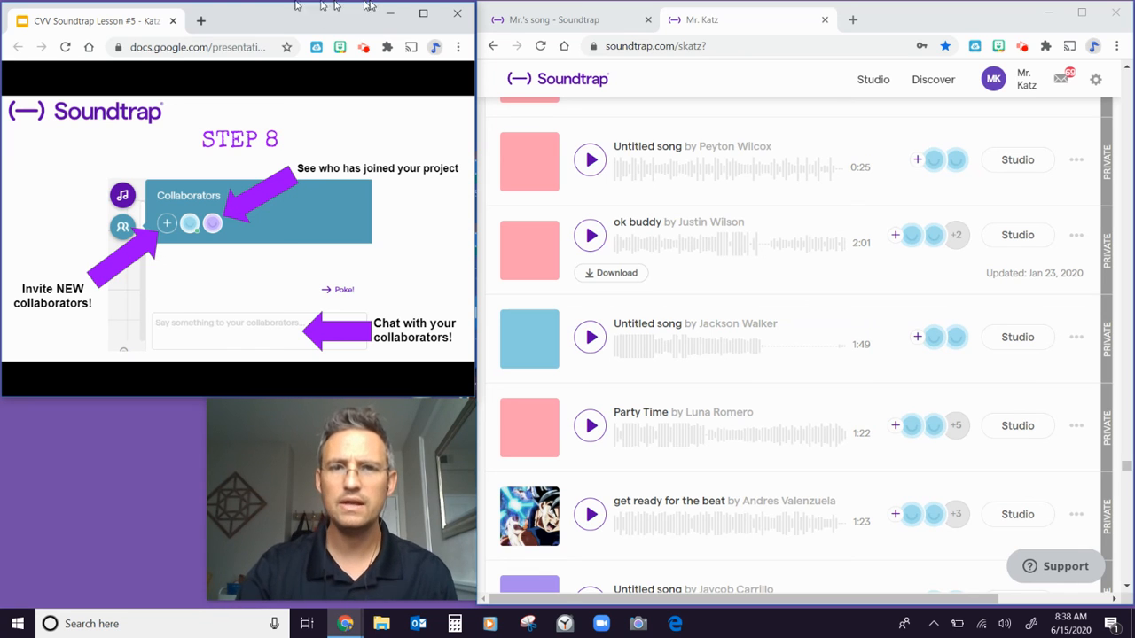
Step: Return to "Mr.'s song" in the studio, reopen the Add people dialog from the Collaborators area, and close it without inviting anyone
click(510, 25)
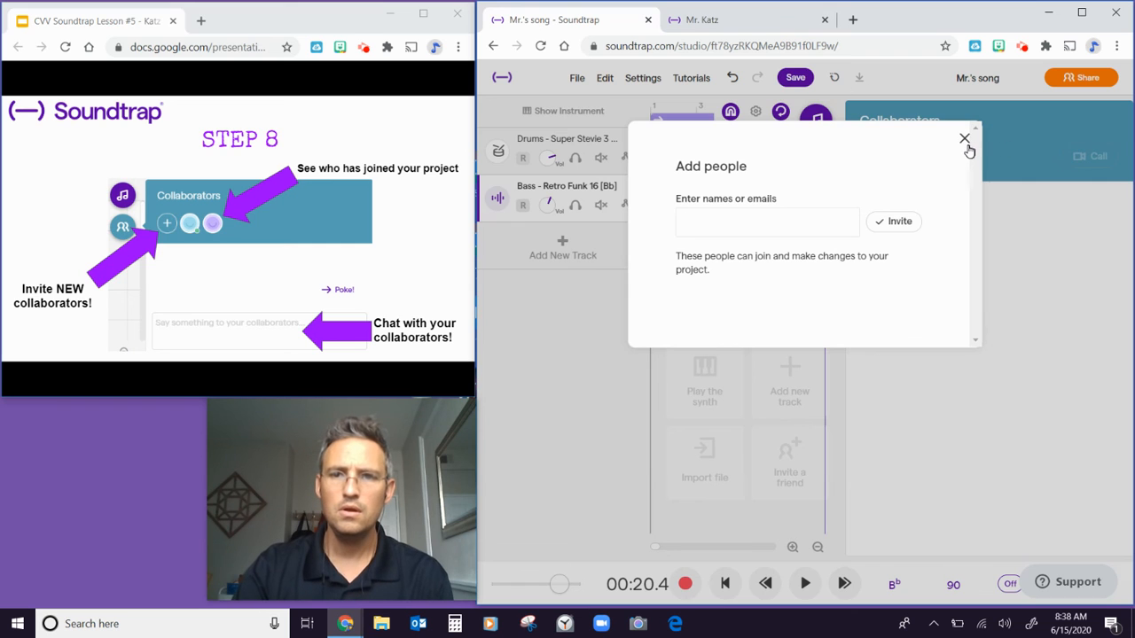
click(965, 138)
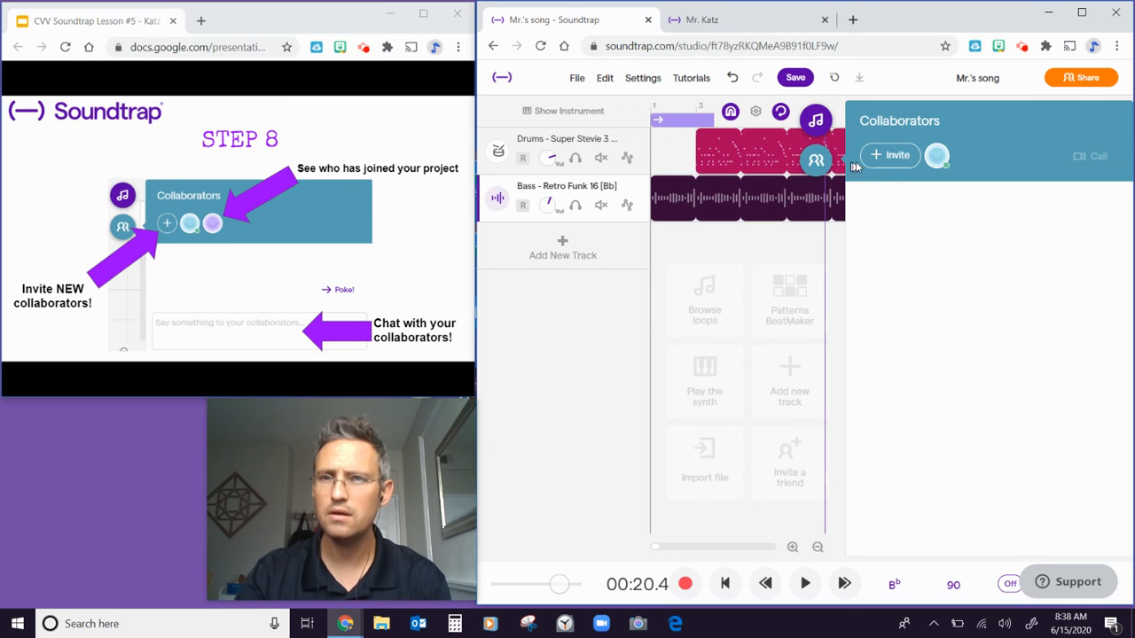
click(887, 165)
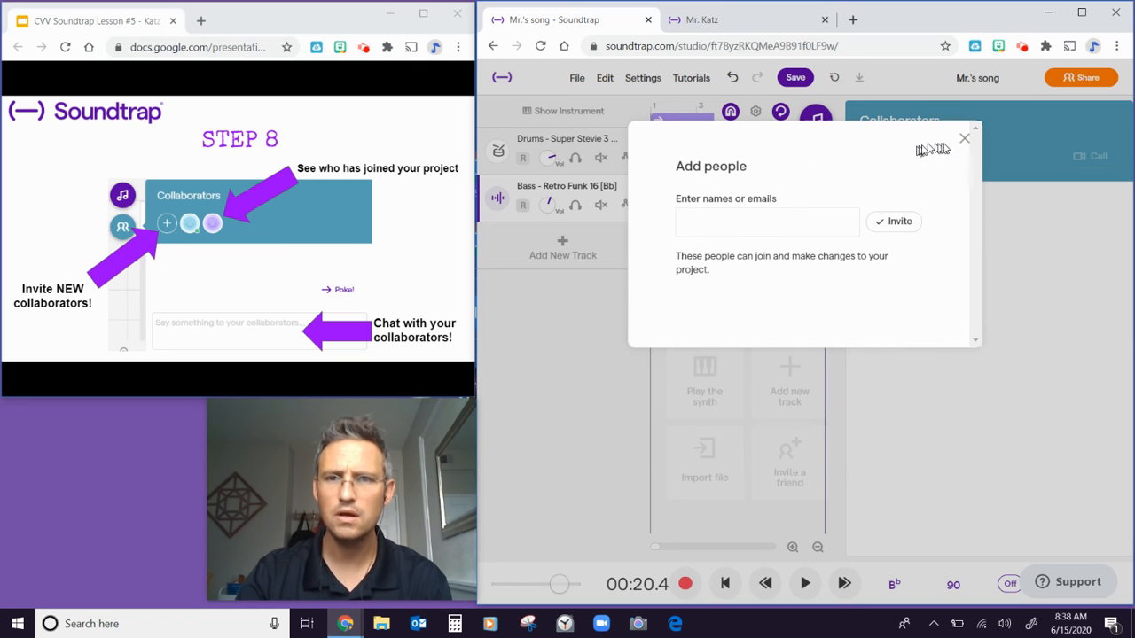
click(962, 140)
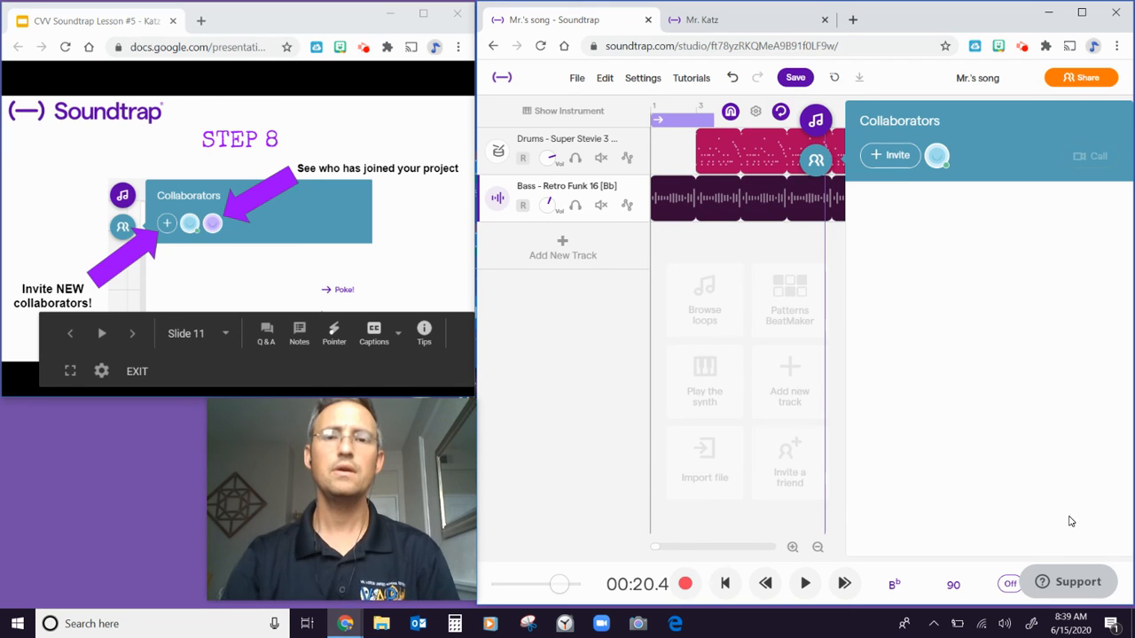
Step: Go through the lesson slides on collaborator search, notifications and Pro Tips up to Step 11, Virtual Instruments
click(350, 20)
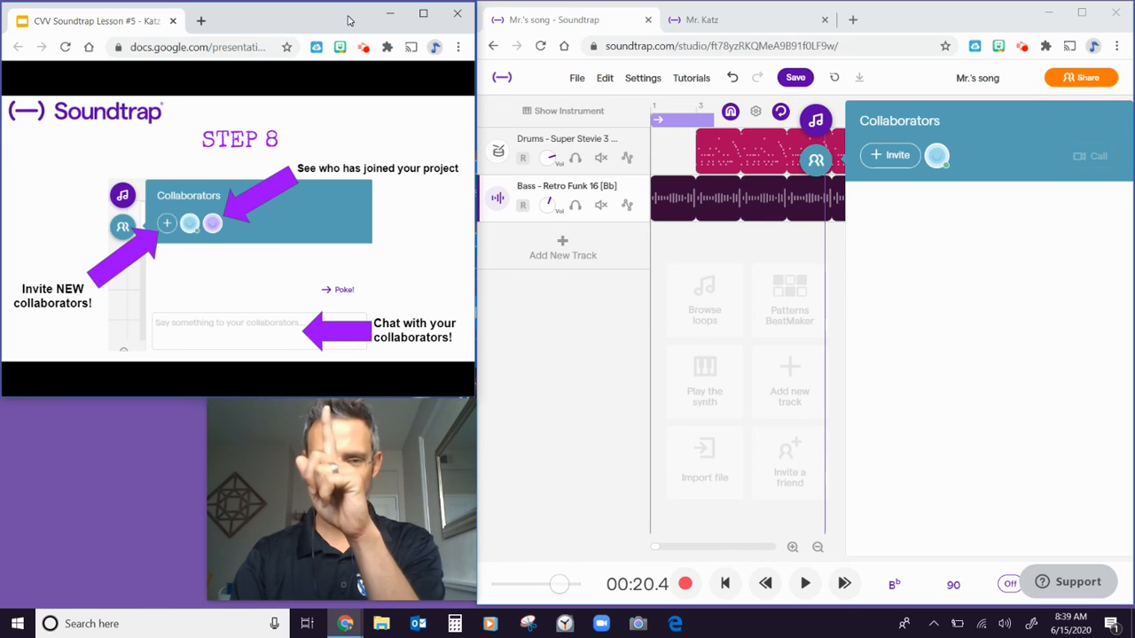
key(Right)
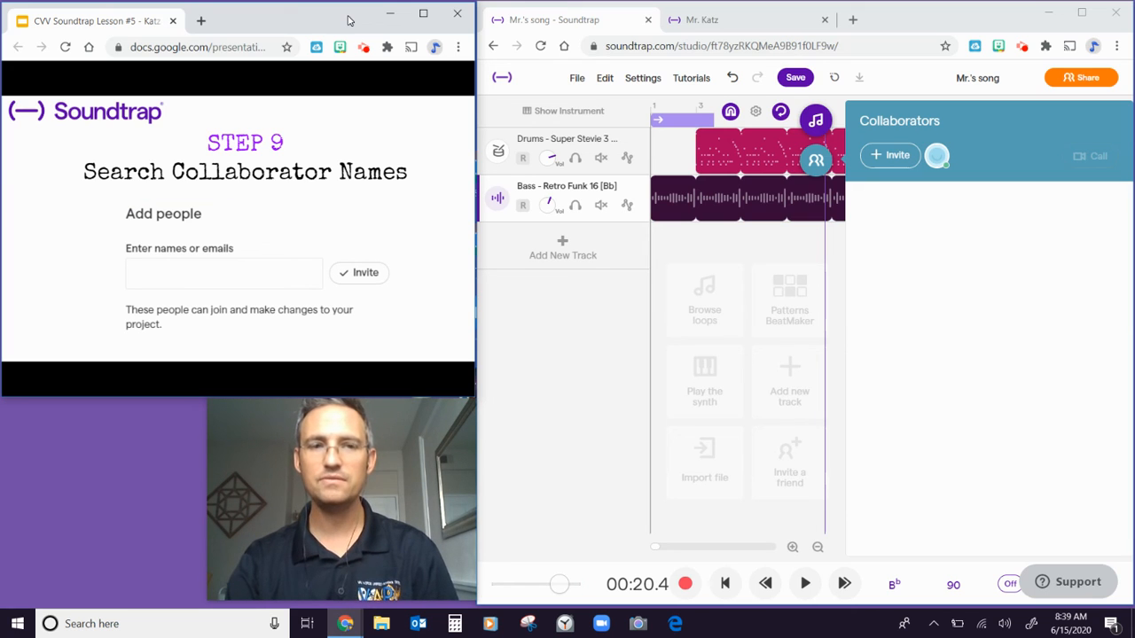
key(Right)
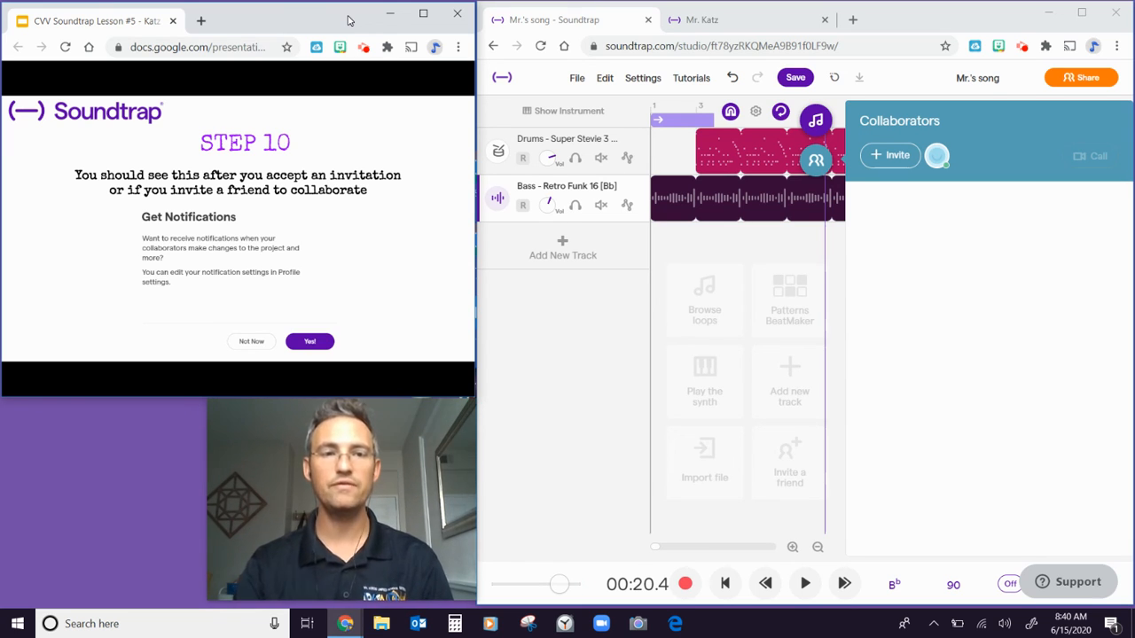
key(Right)
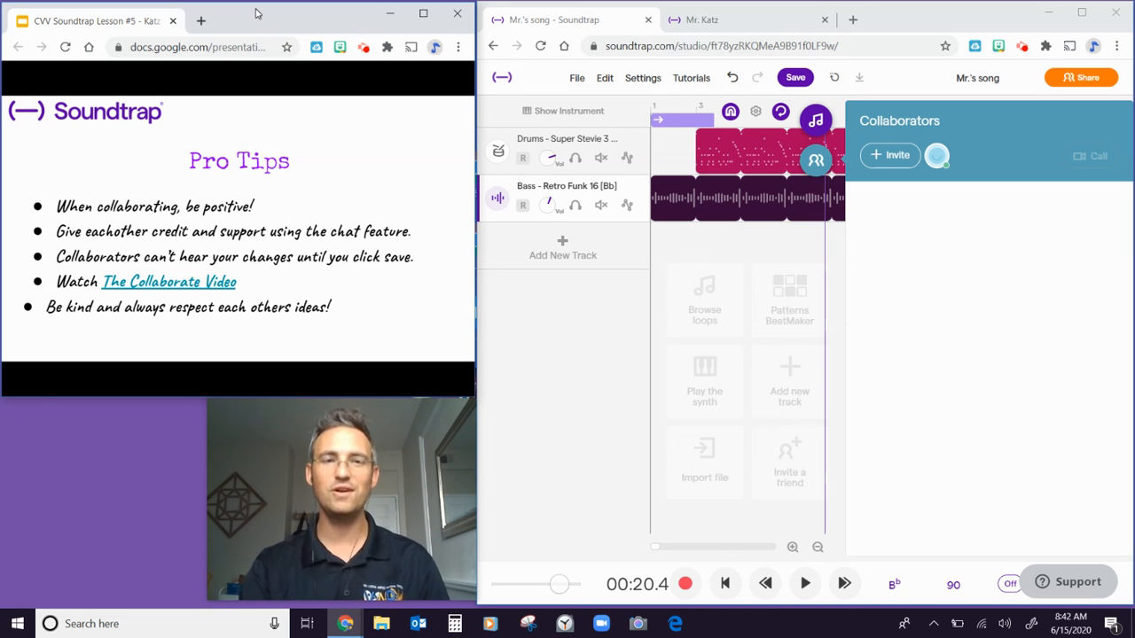
key(Right)
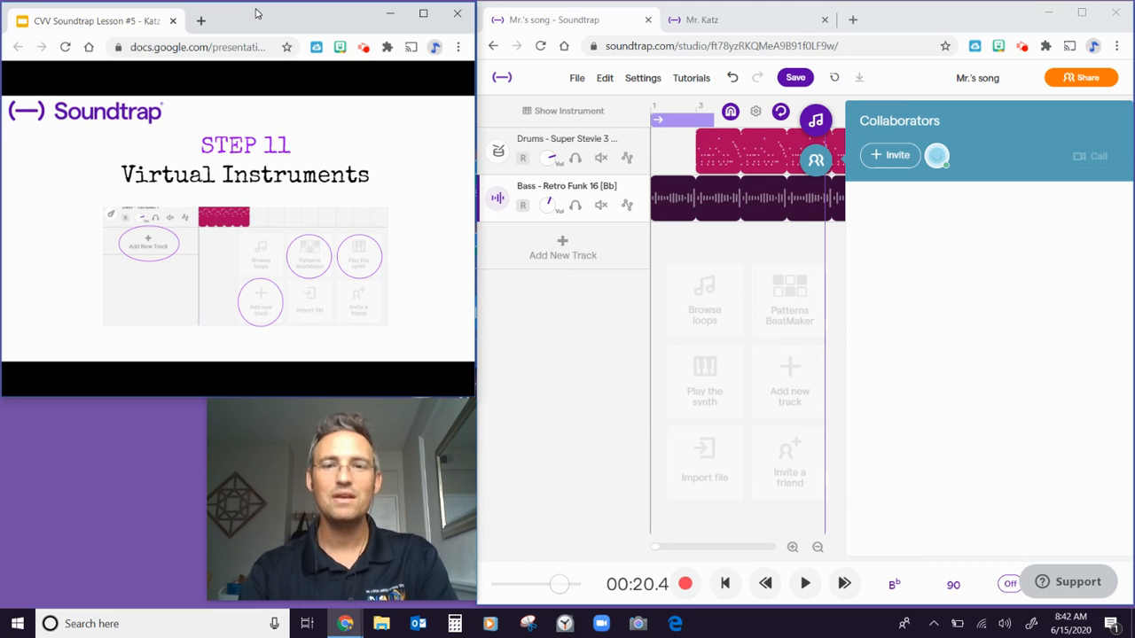
Step: Collapse the Collaborators area in the studio and move the playhead back to the start of the song
click(816, 161)
click(816, 162)
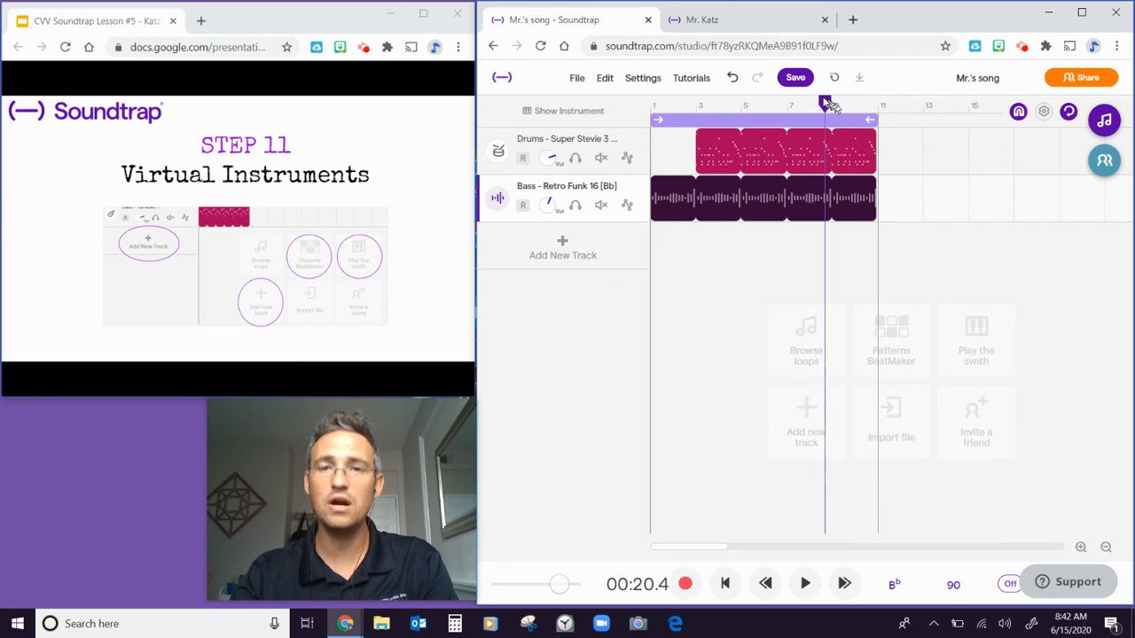
drag(825, 103, 652, 107)
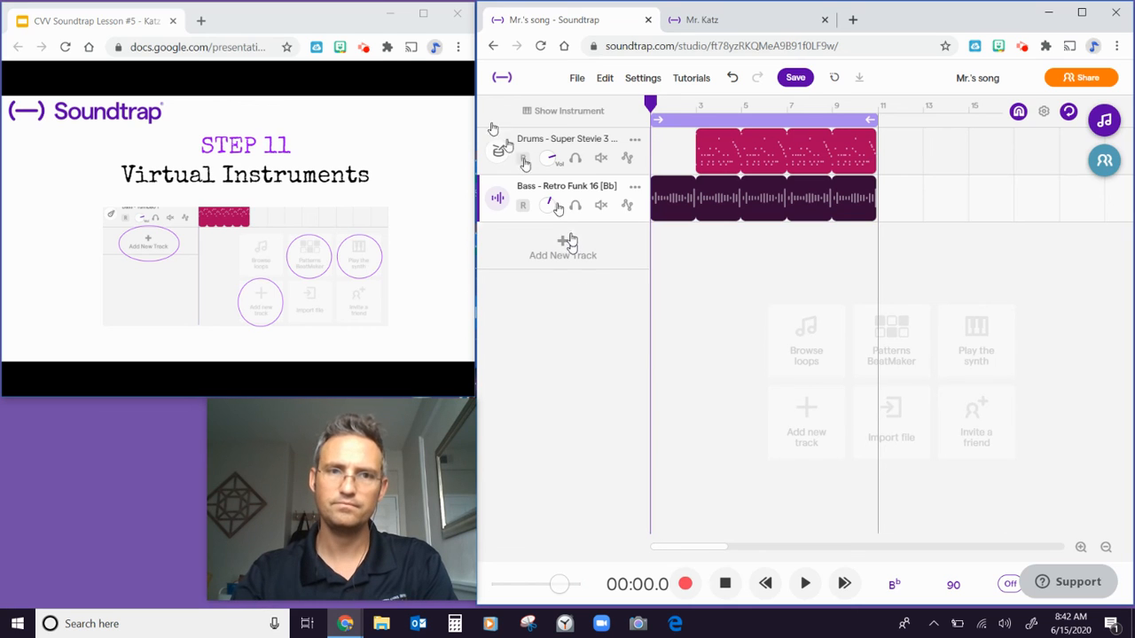
Step: Advance the lesson slides to Step 12, add a Patterns Beatmaker track to the song, and dismiss its first hint
click(352, 18)
key(Right)
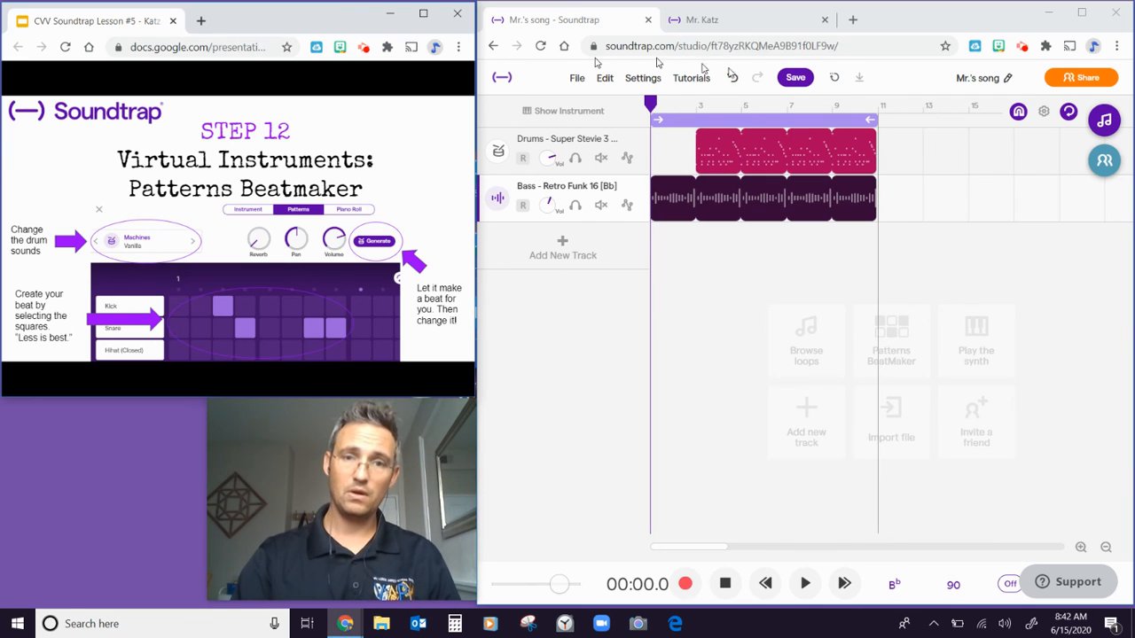
mouse_move(756, 135)
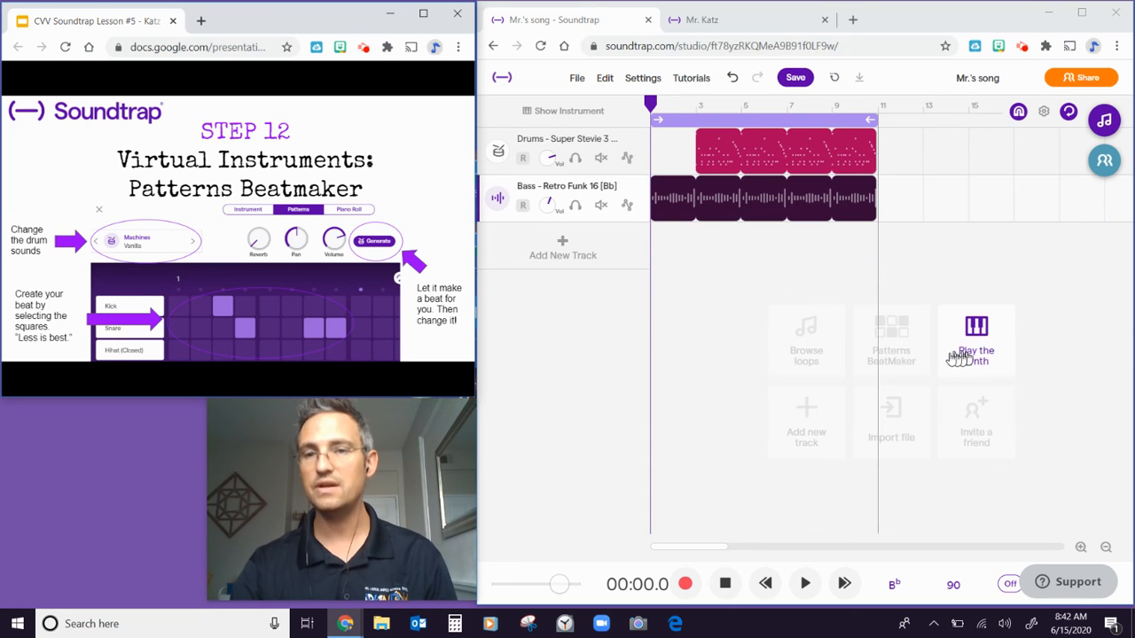
click(894, 341)
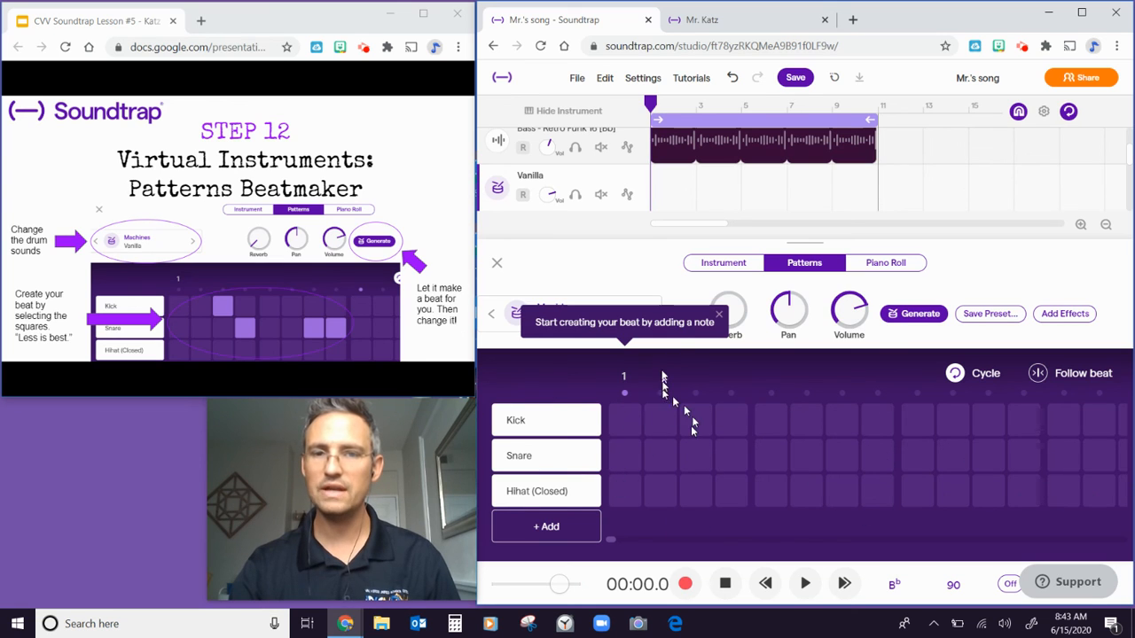
click(718, 315)
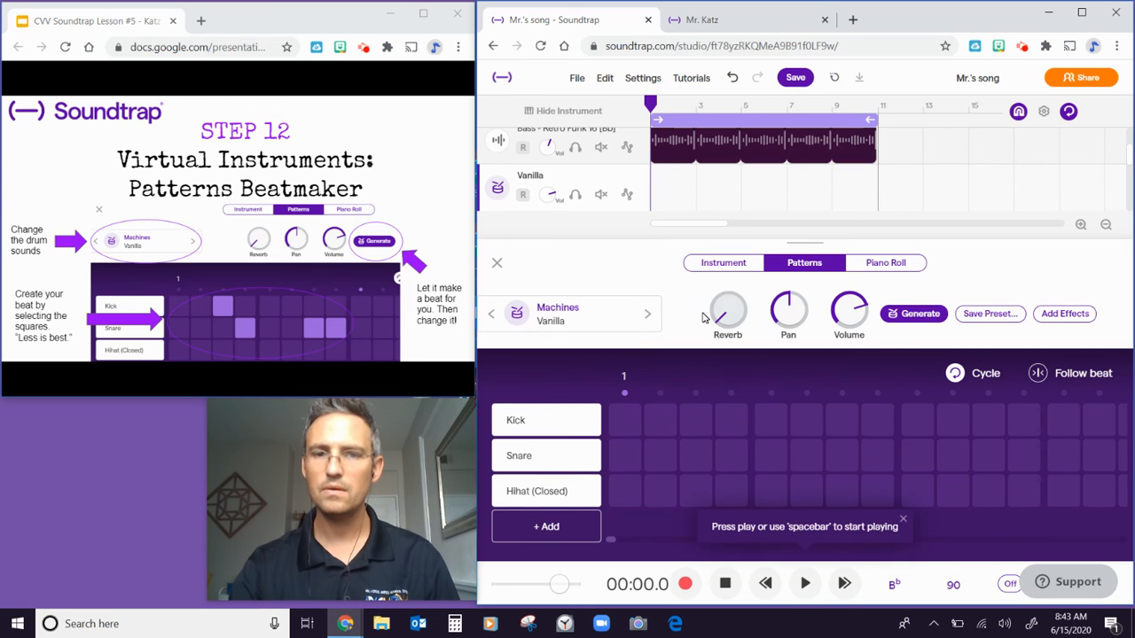
Step: Browse forward through the drum sounds of the new beat track and settle on Processed Low Funk Hard
click(648, 321)
click(648, 319)
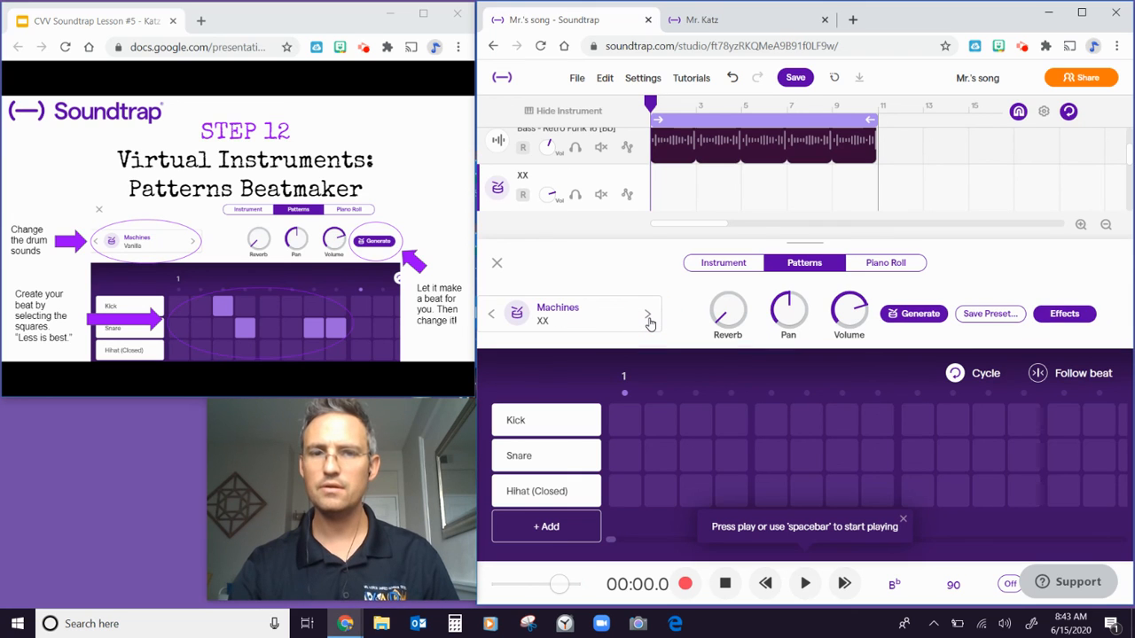
click(649, 319)
click(646, 318)
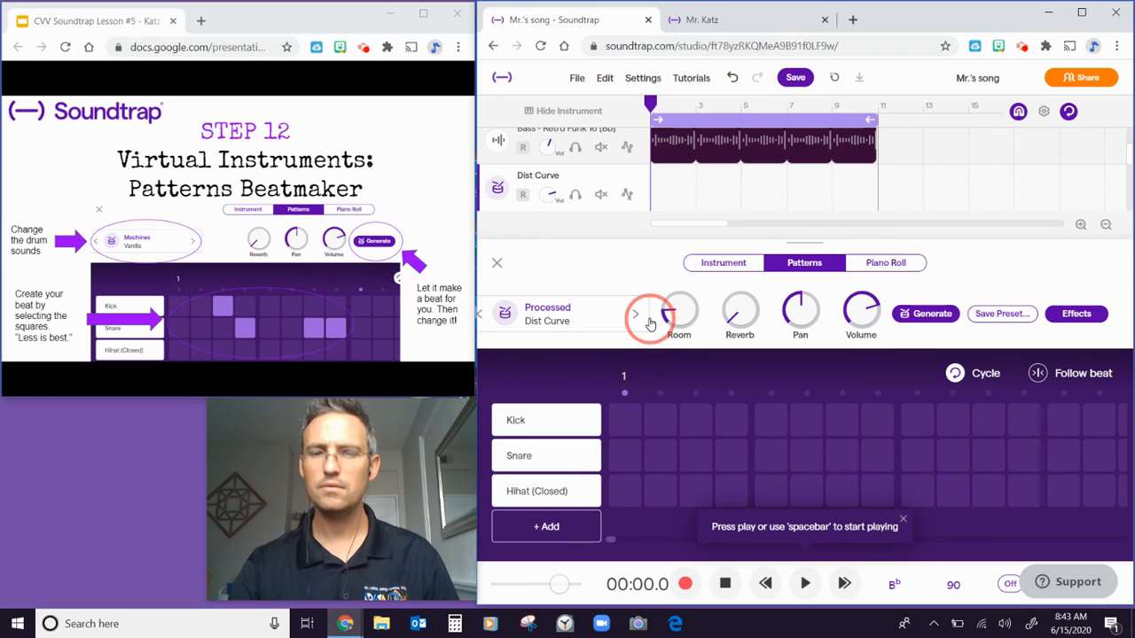
click(640, 317)
click(636, 316)
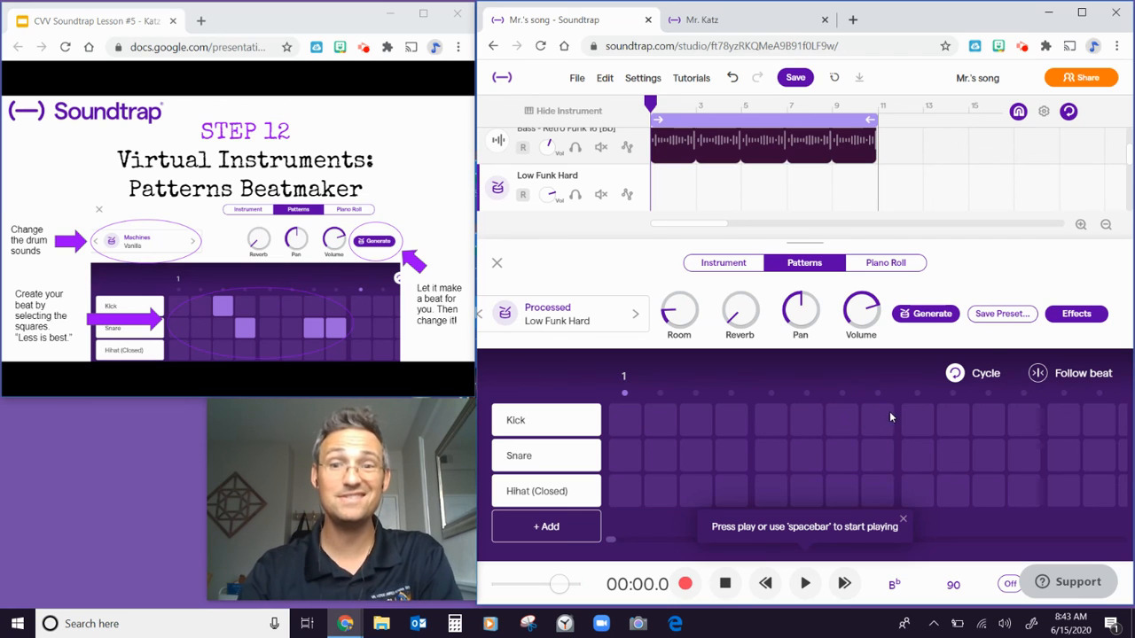
Step: Generate a drum pattern automatically for the Low Funk Hard track, listen to it with the song, and stop playback
click(923, 316)
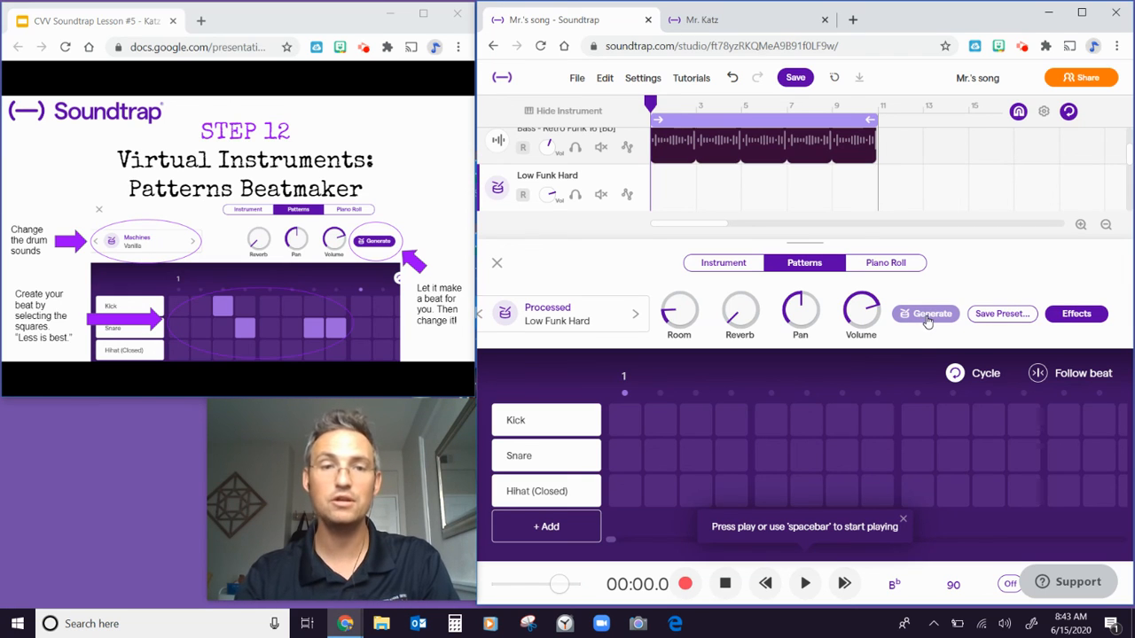
click(927, 317)
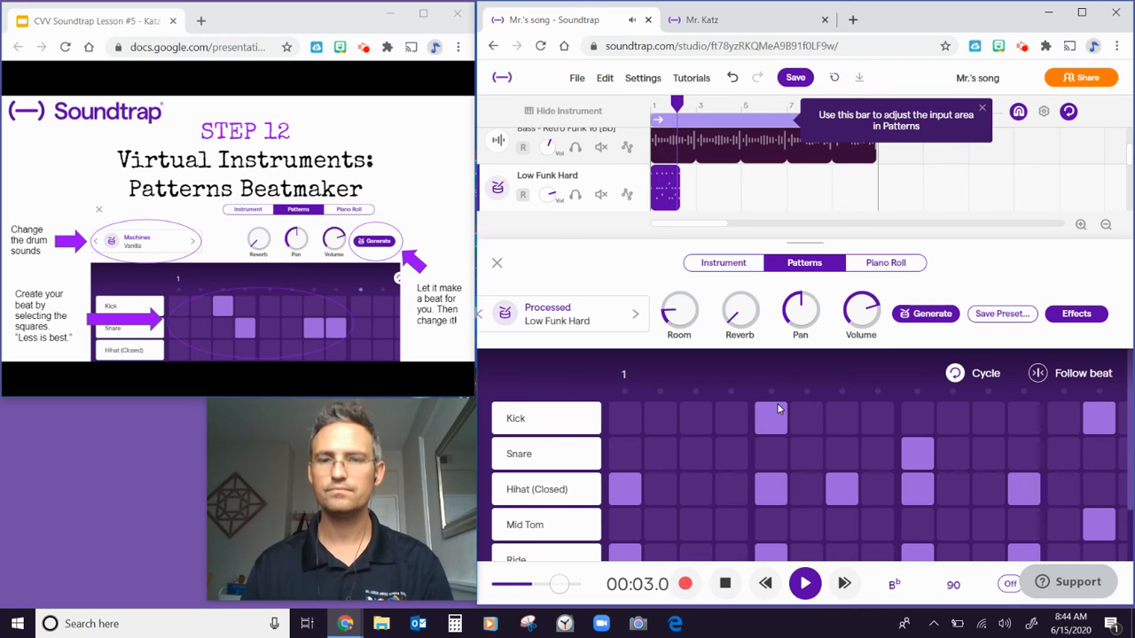
click(725, 587)
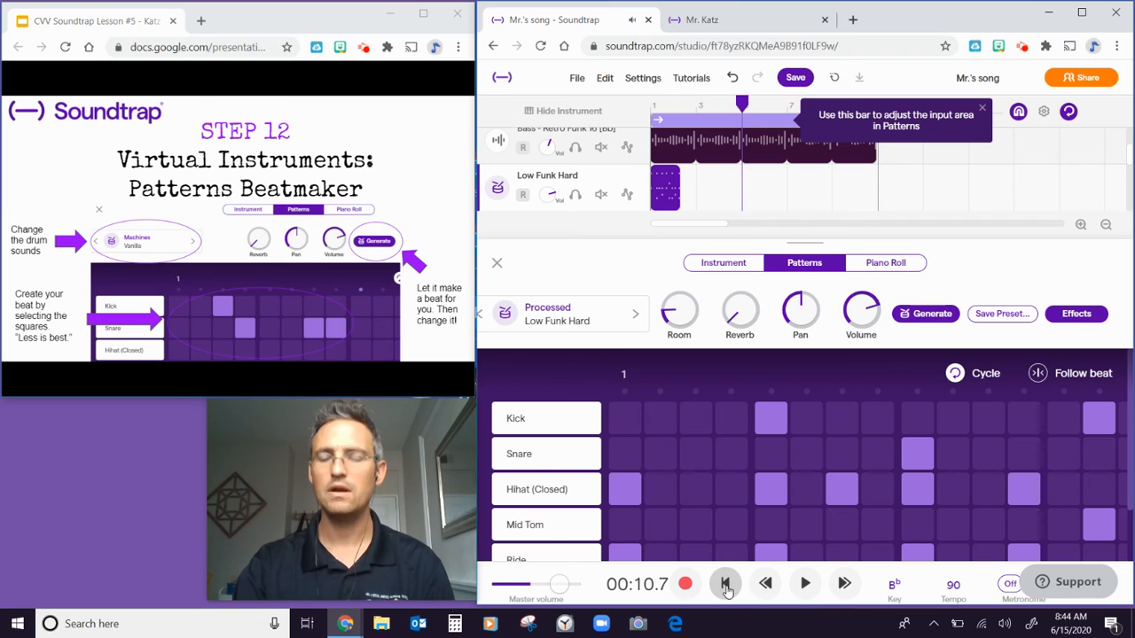
Step: Mute the Bass - Retro Funk 16 track and return the playhead to the start of the song
scroll(603, 211, up, 2)
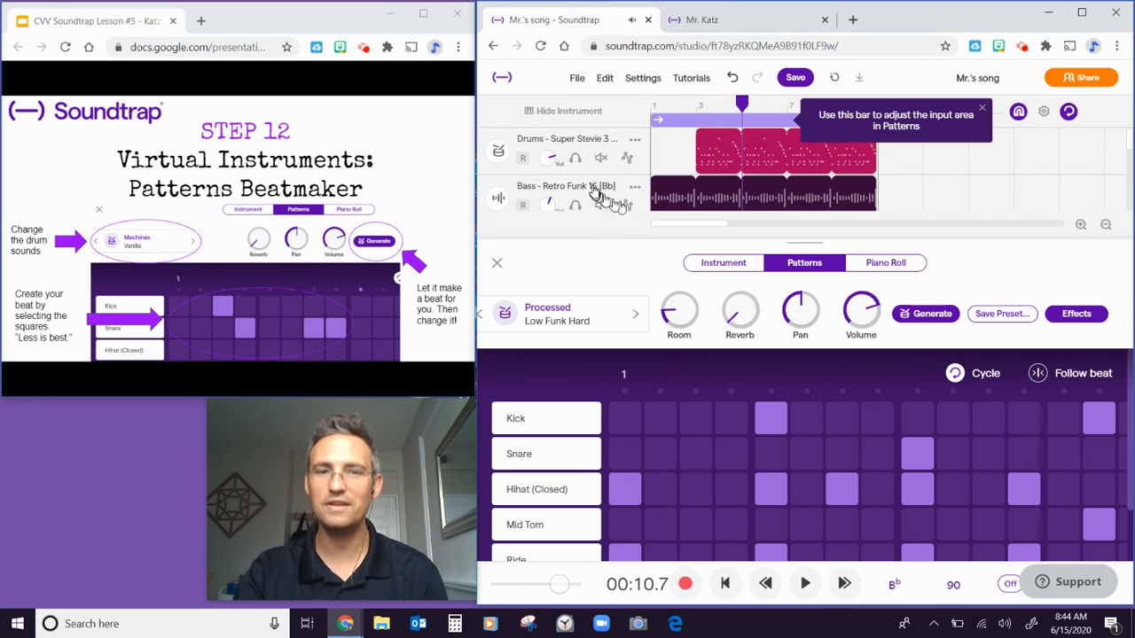
scroll(592, 182, down, 1)
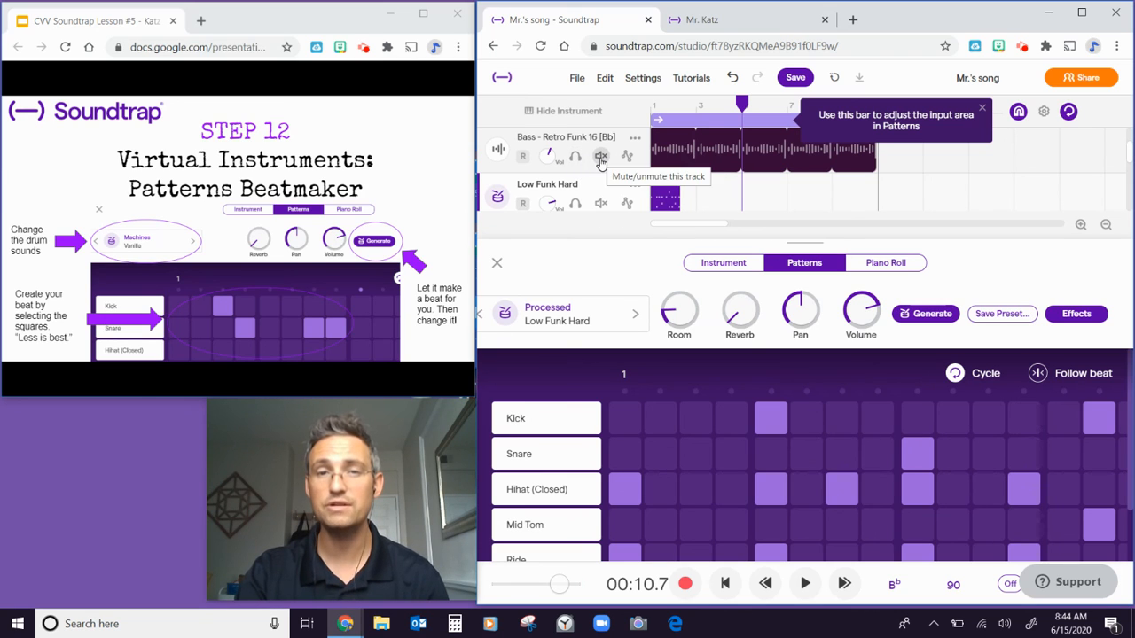
click(602, 159)
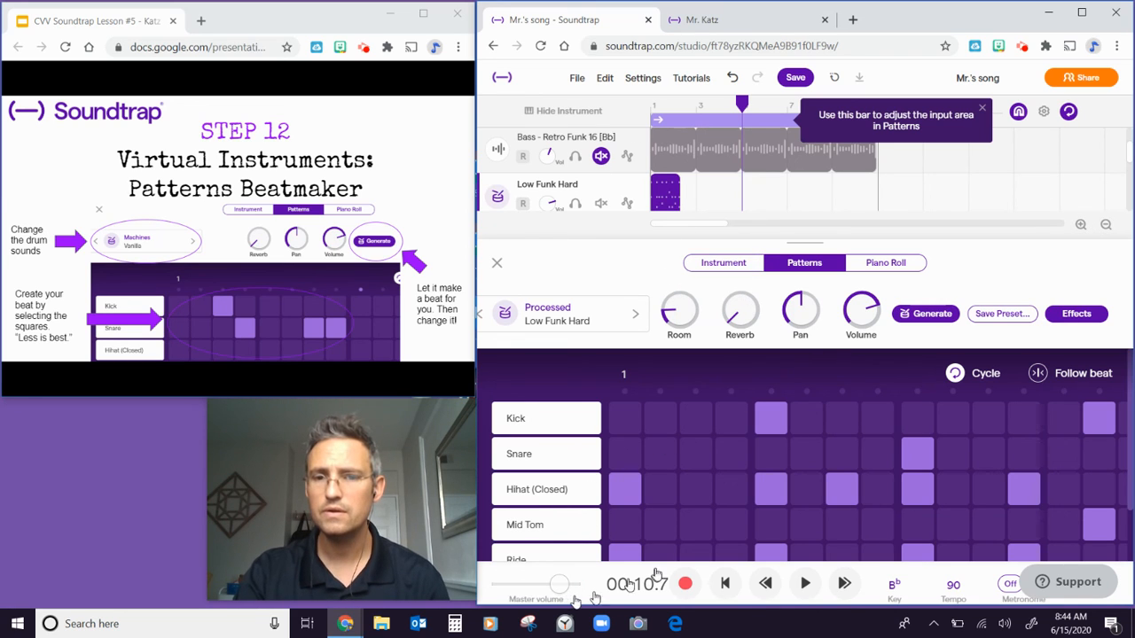
click(725, 583)
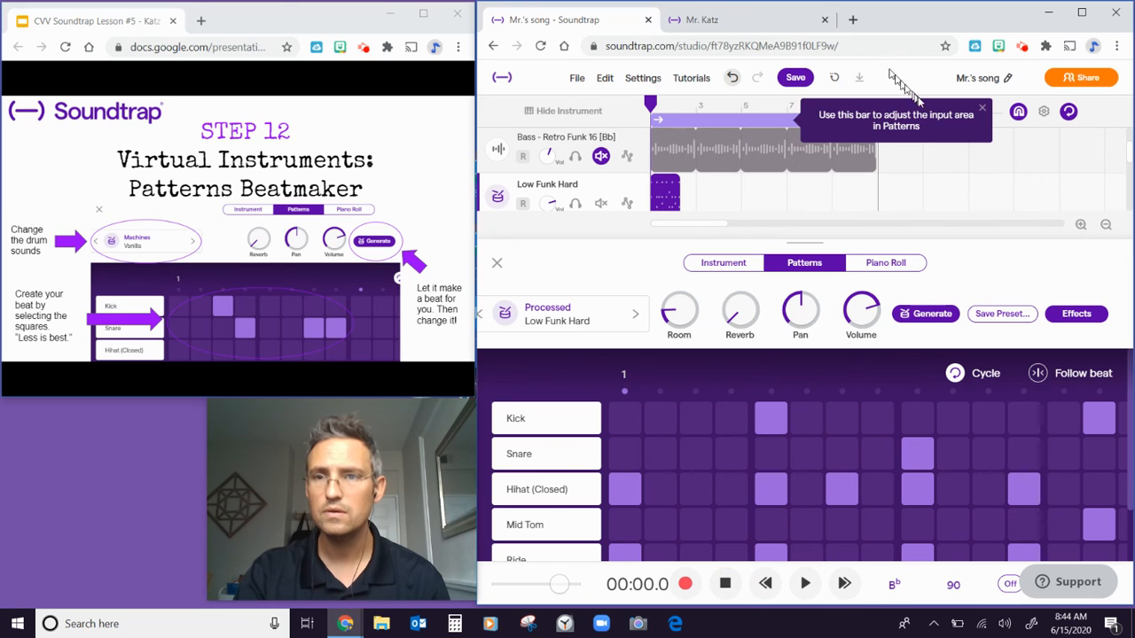
Step: Dismiss the input-area hint, shorten the loop region to end at bar 3, and play the generated beat
click(980, 109)
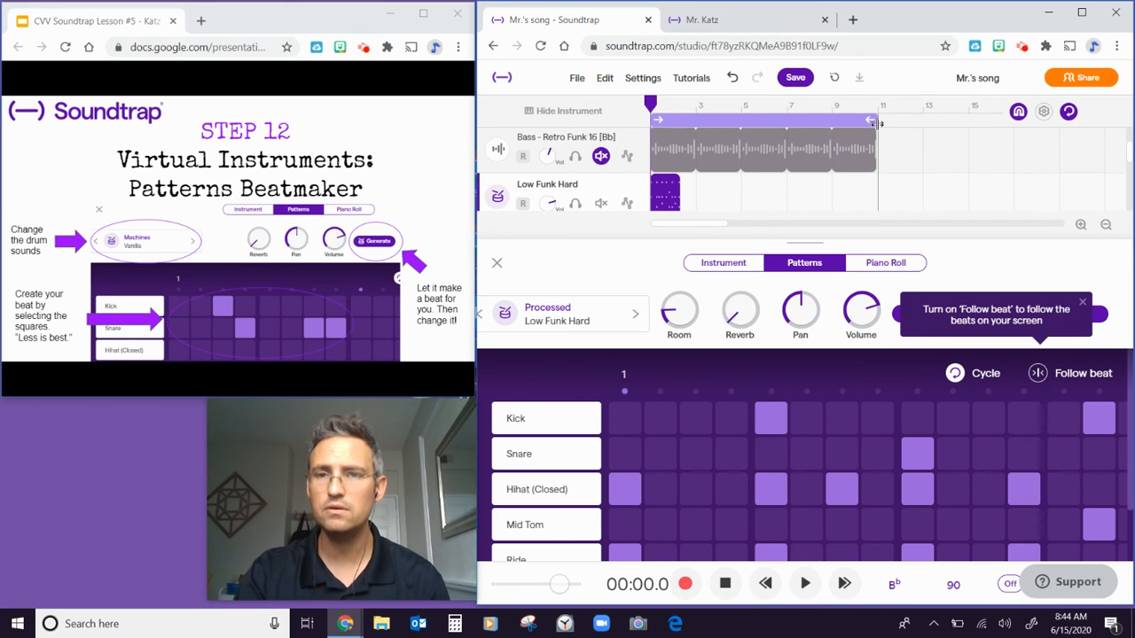
drag(876, 123, 690, 138)
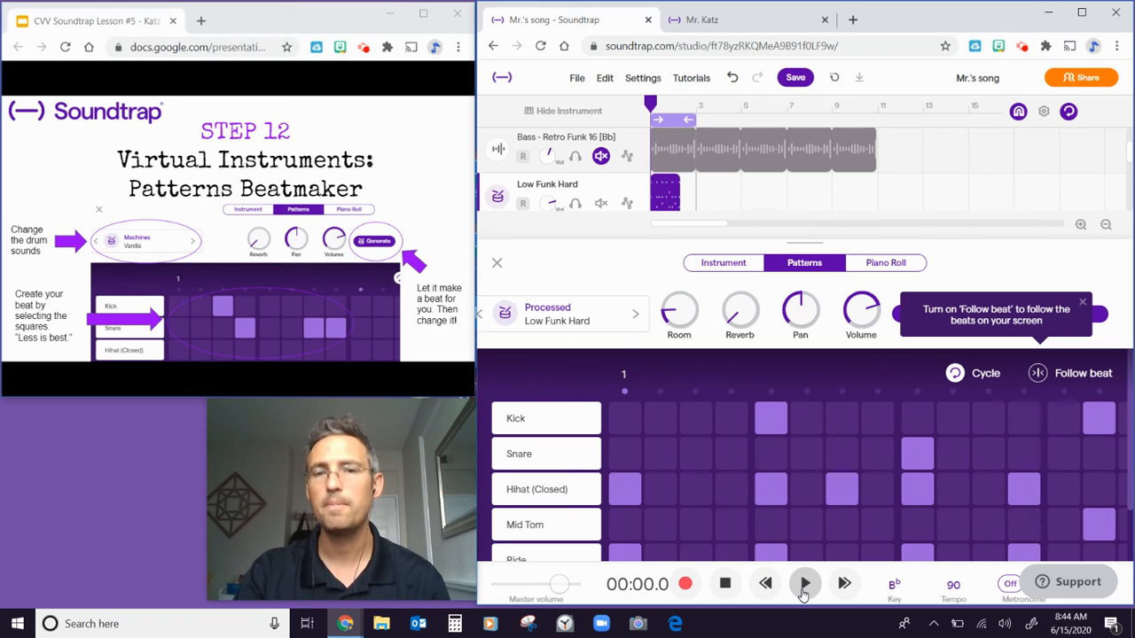
click(803, 592)
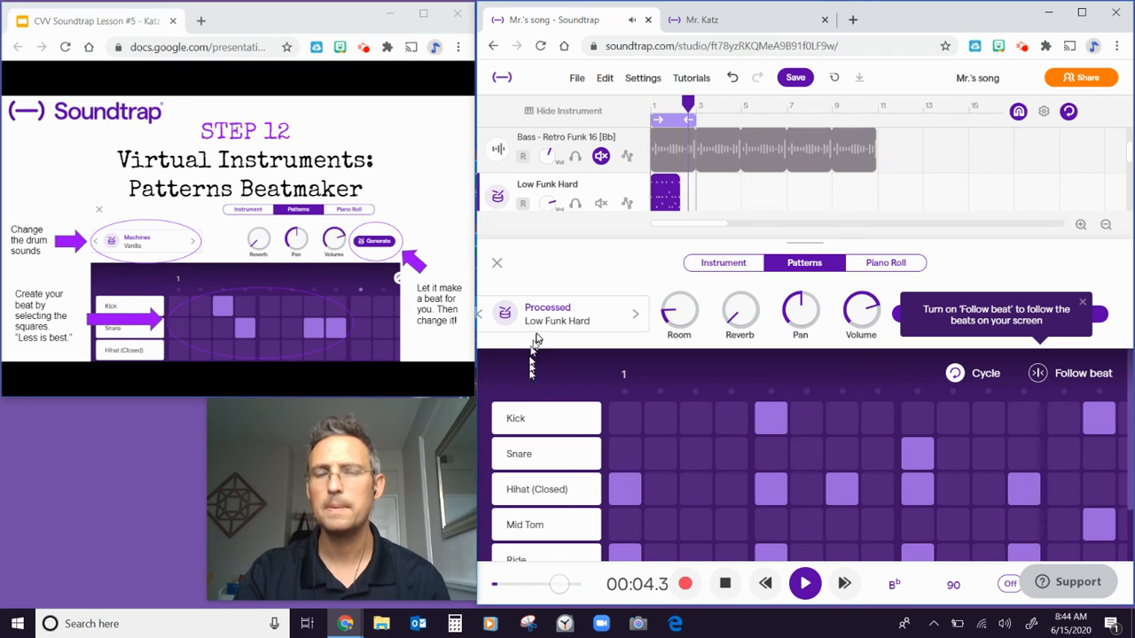
Step: Try the Garage Kit sound on the generated beat, stop playback, and switch the drum sound to Dist Curve
click(482, 317)
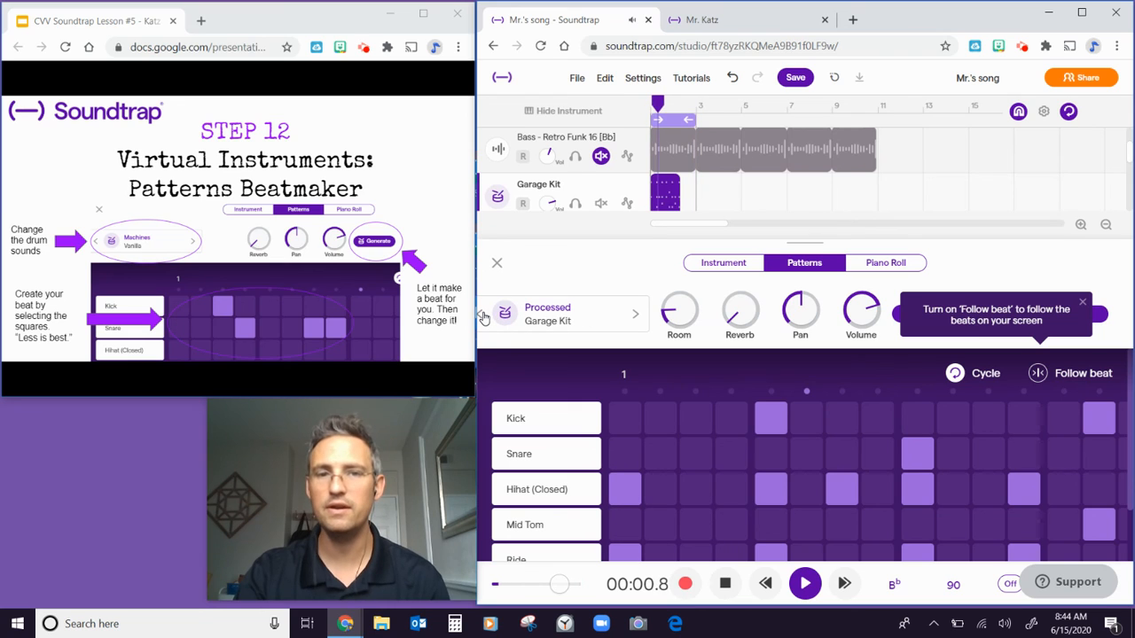
click(725, 583)
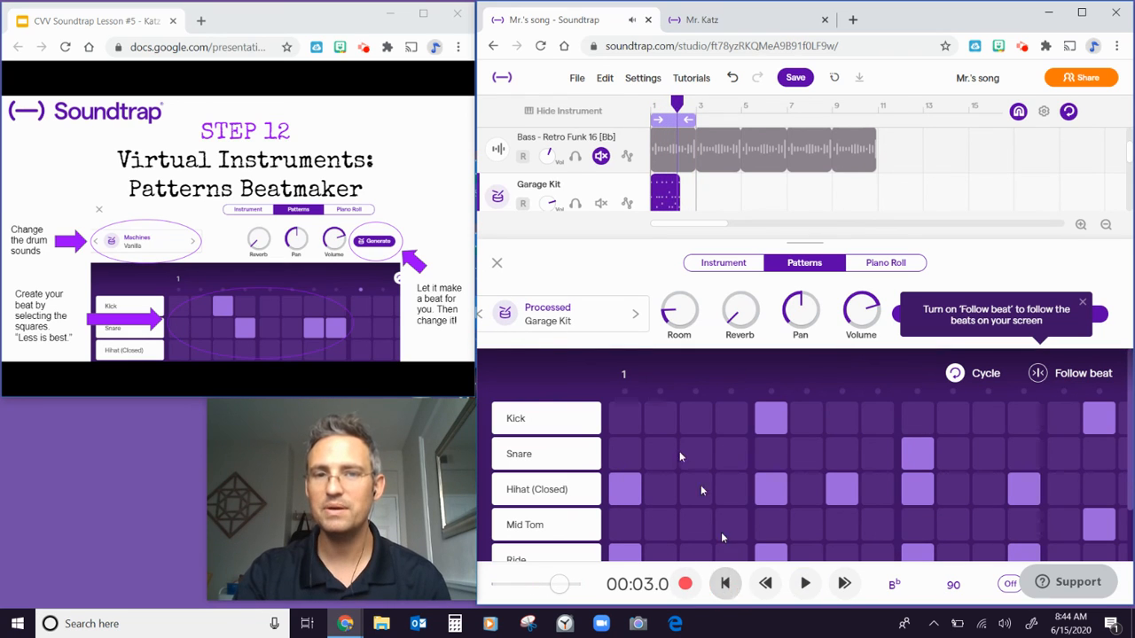
click(482, 316)
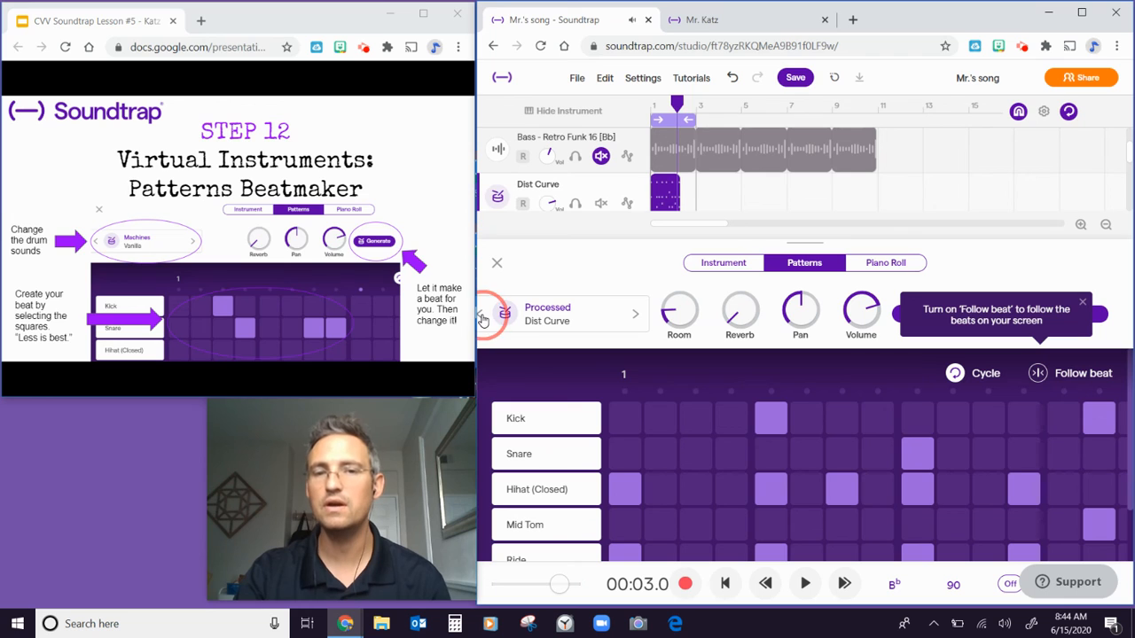
Step: Dismiss the Follow beat hint and browse the drum sounds back to Vanilla in the Machines category
click(1084, 304)
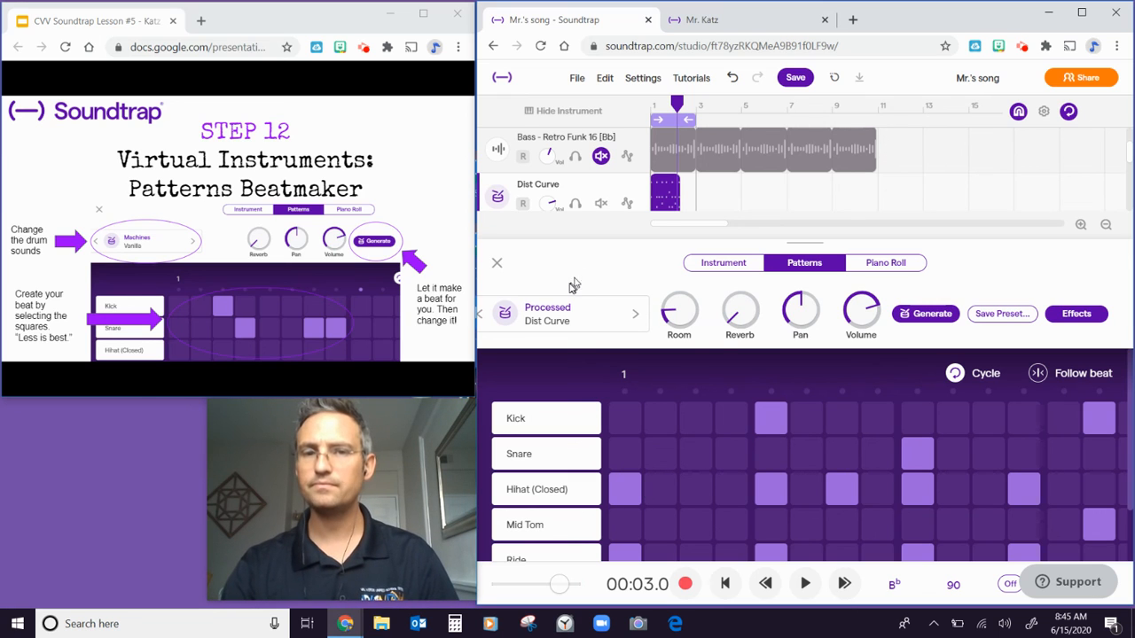
click(482, 317)
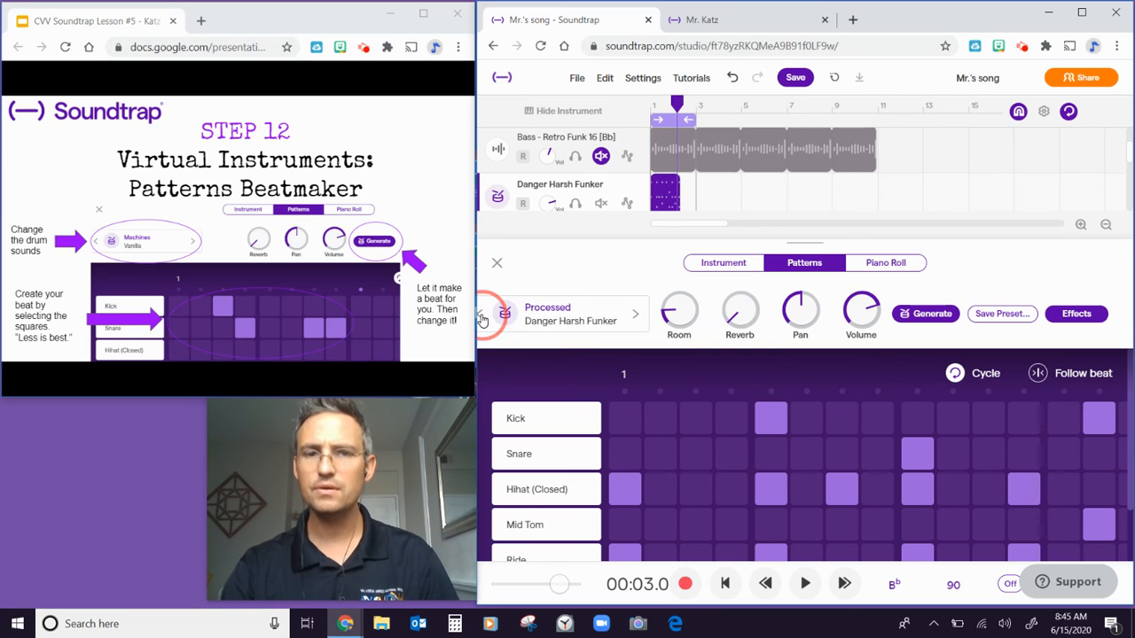
click(484, 317)
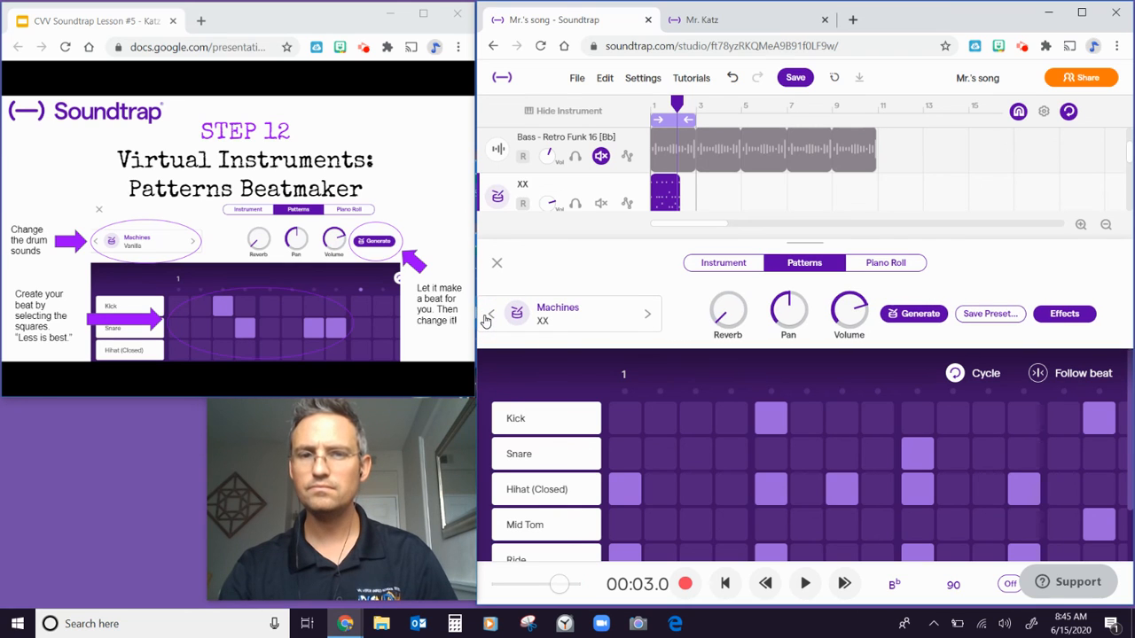
click(487, 319)
click(488, 319)
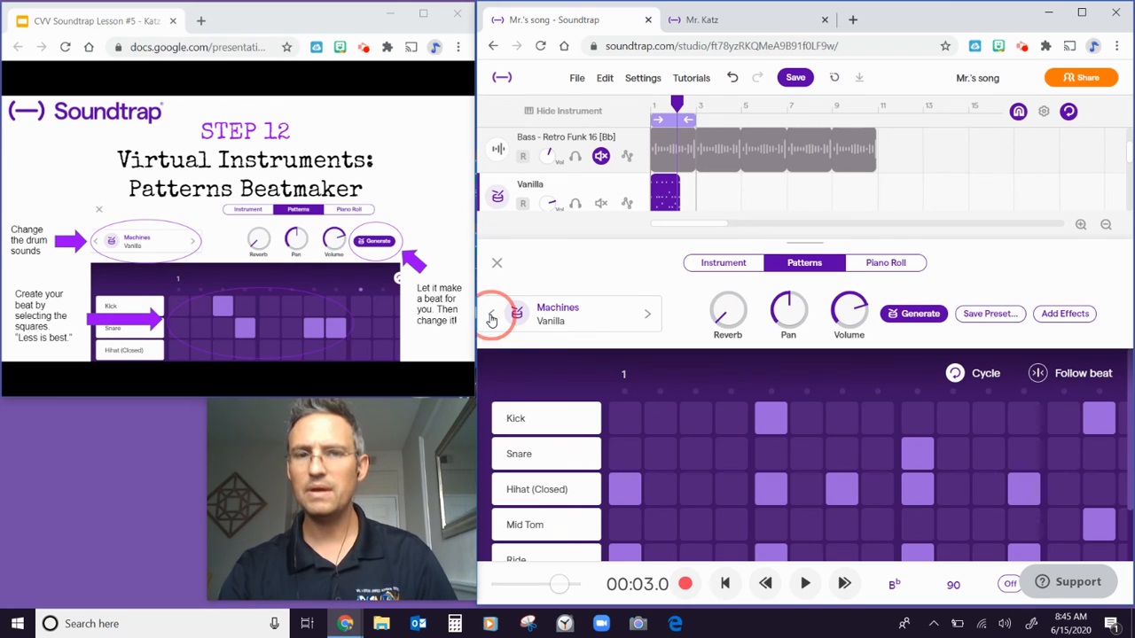
click(490, 319)
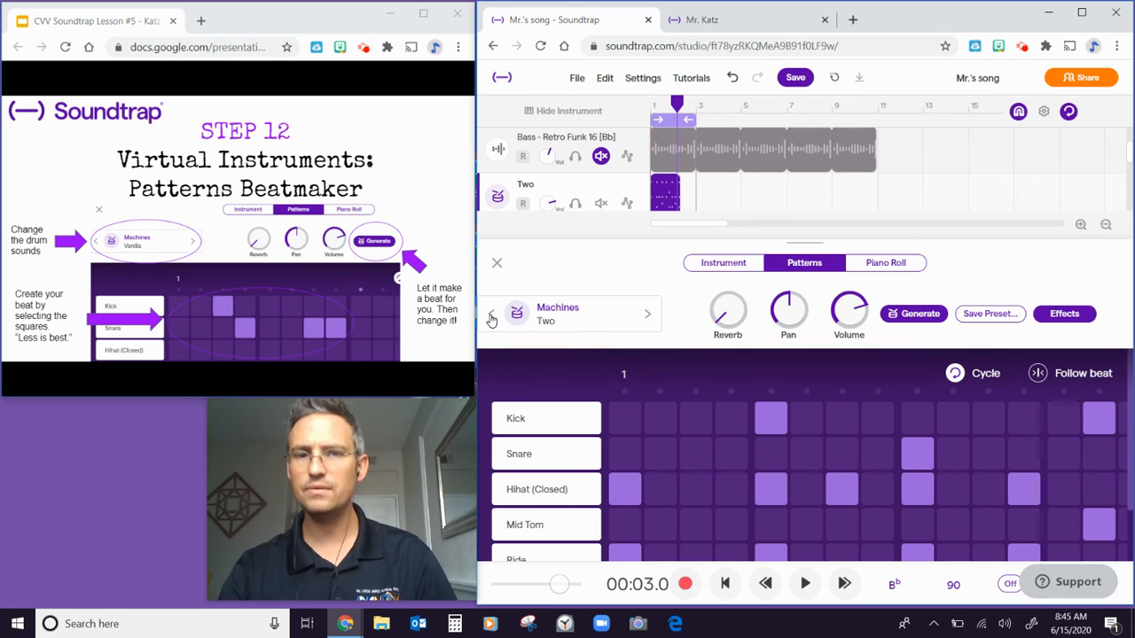
click(648, 319)
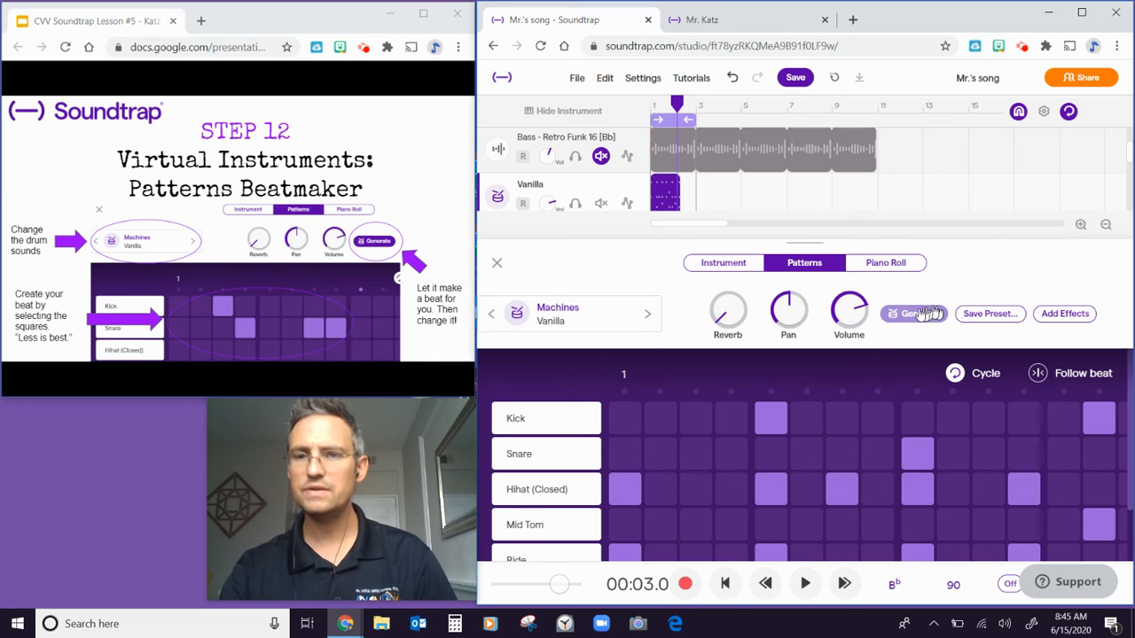
Step: Clear the generated Kick, Snare, Hihat (Closed), Mid Tom and Ride hits from the visible squares of bar 1
click(779, 430)
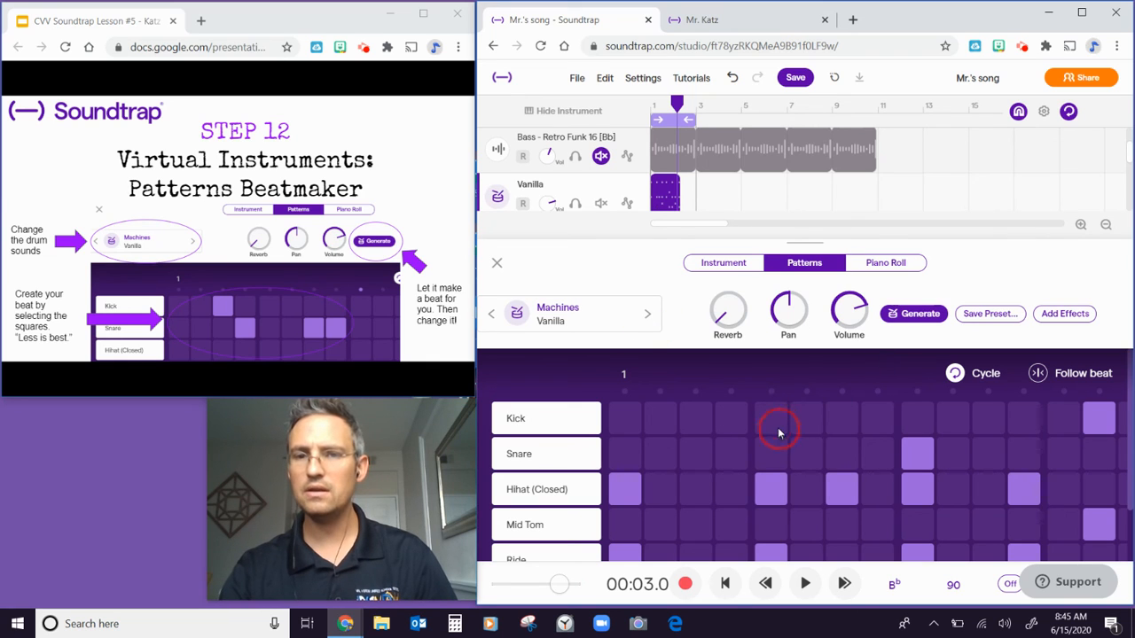
click(1107, 428)
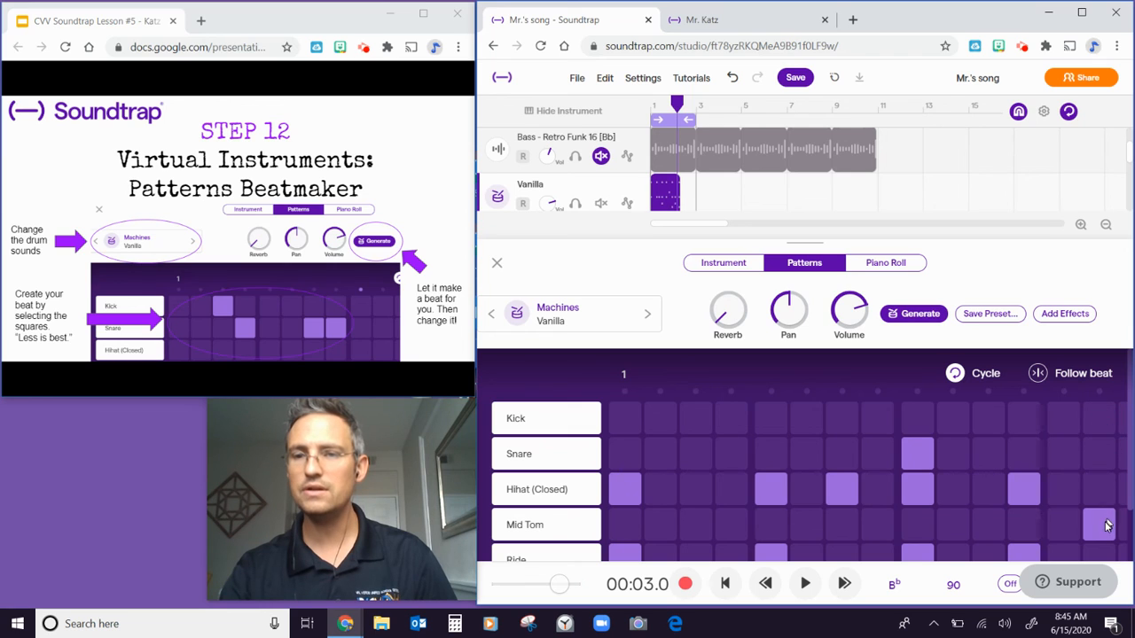
click(1104, 525)
click(1032, 492)
click(922, 448)
click(922, 489)
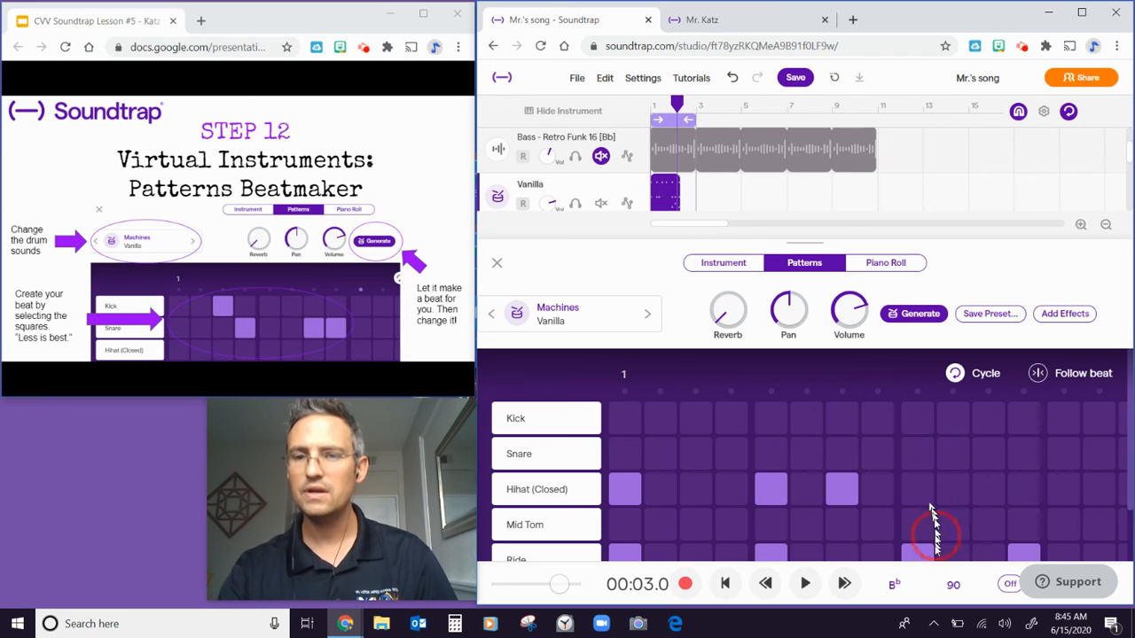
click(1026, 552)
click(847, 489)
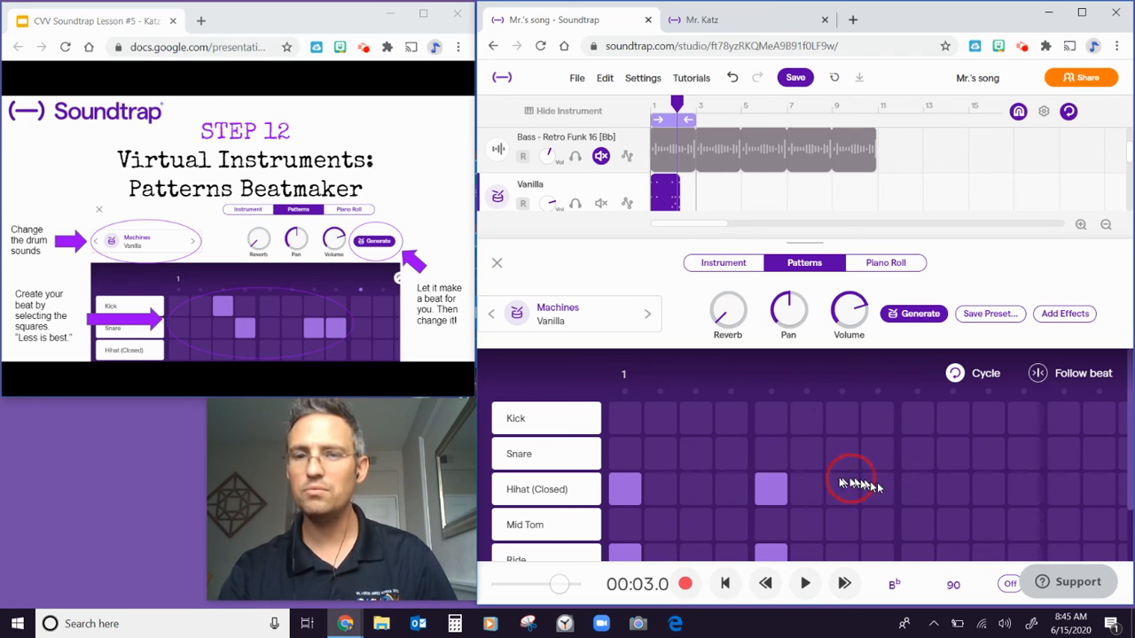
click(779, 488)
click(773, 548)
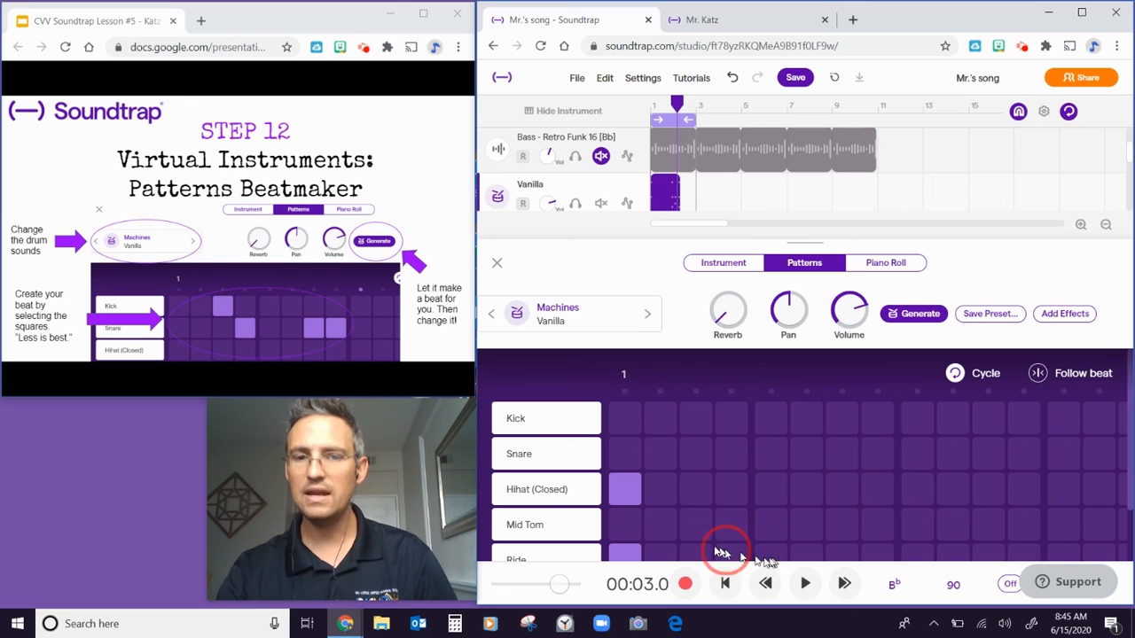
click(625, 552)
click(621, 492)
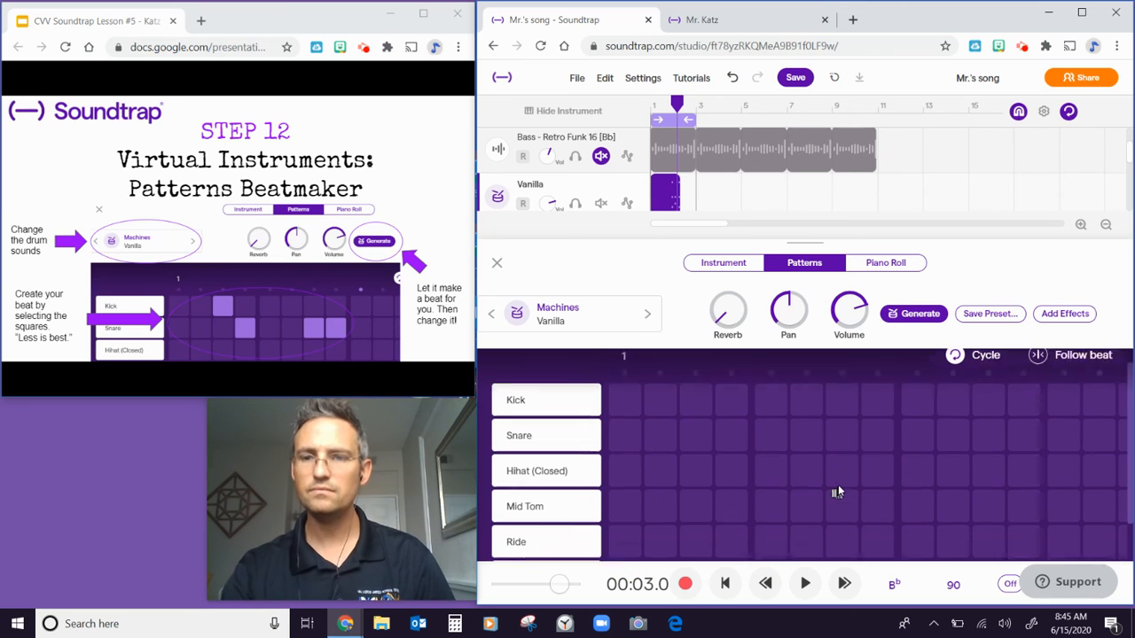
Step: Fill the first four Kick squares of bar 1 and look at the list of alternative drums for the Kick row
scroll(837, 480, down, 2)
scroll(836, 481, up, 2)
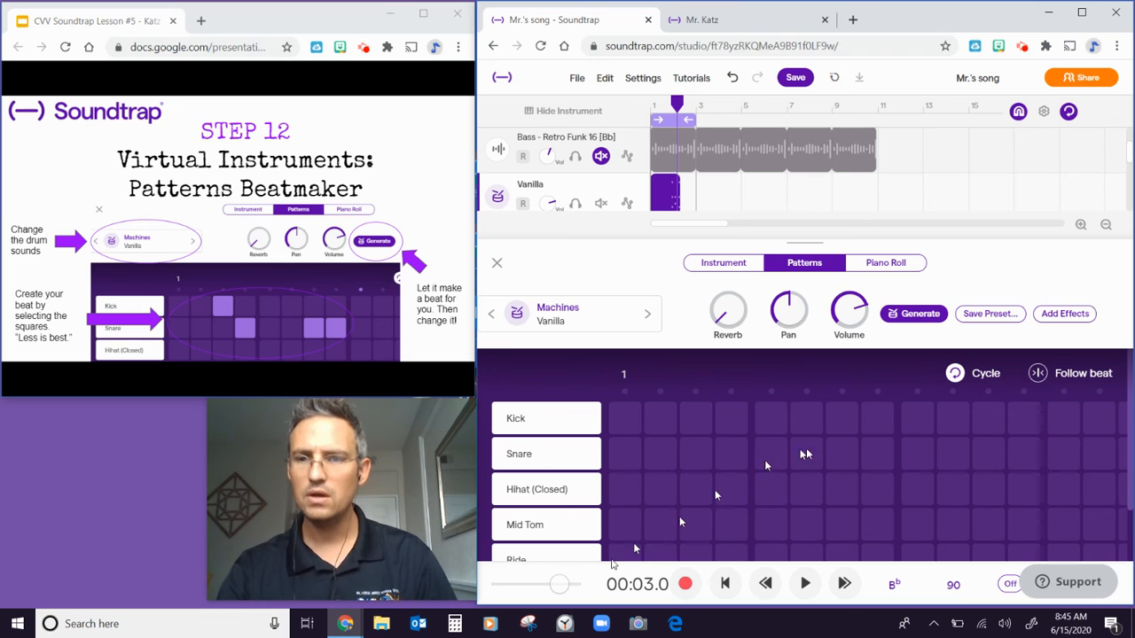
scroll(910, 468, down, 2)
scroll(911, 468, up, 2)
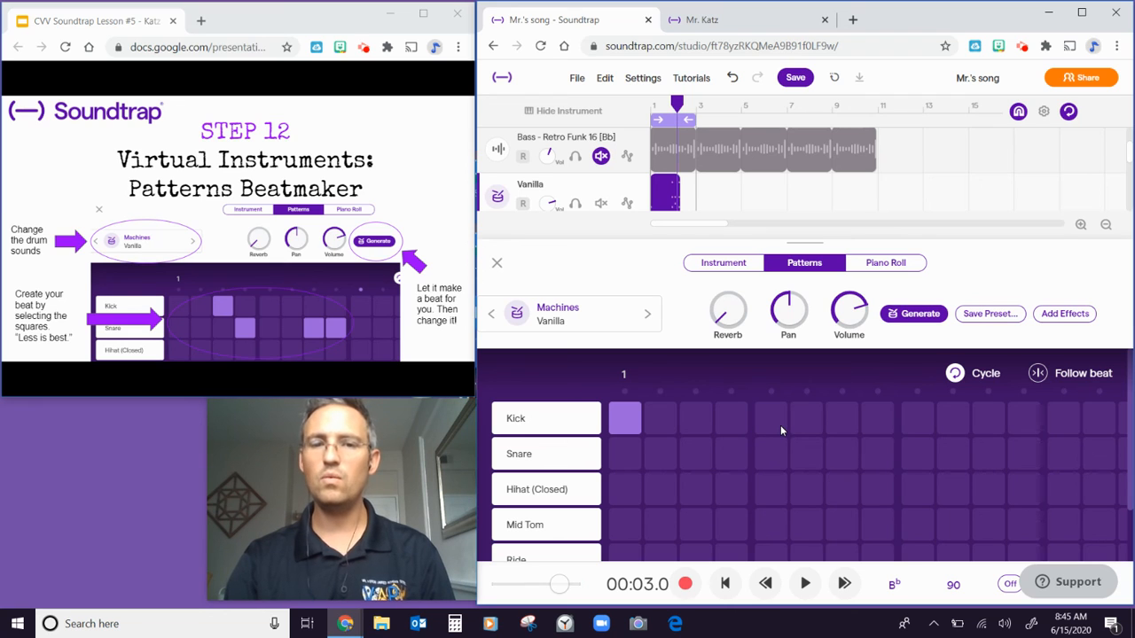
click(660, 423)
click(697, 425)
click(730, 425)
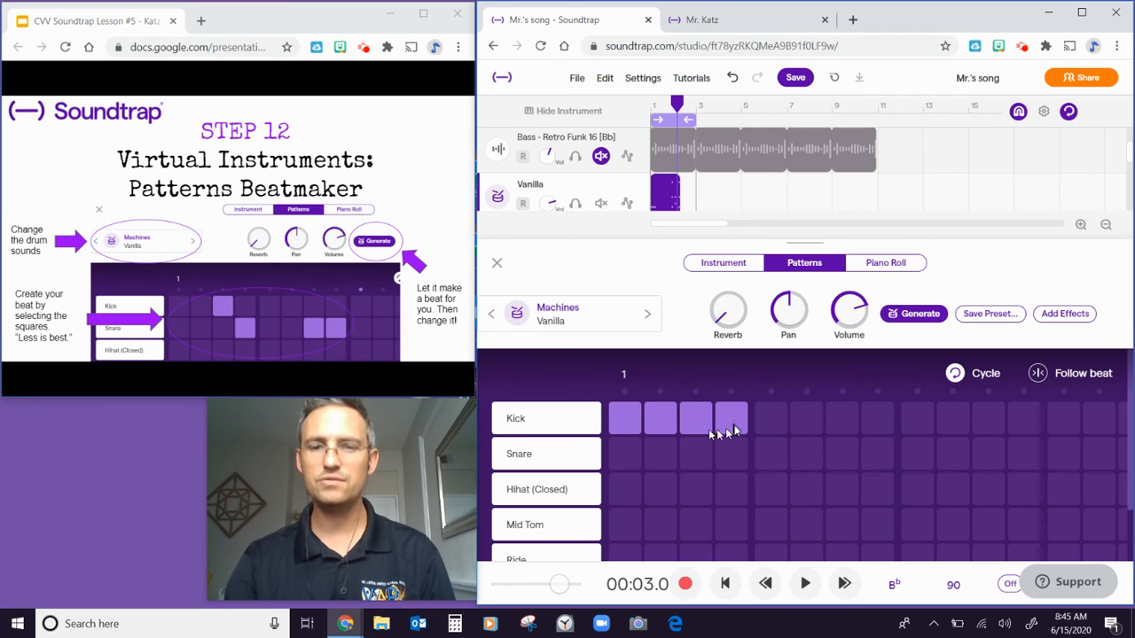
click(516, 424)
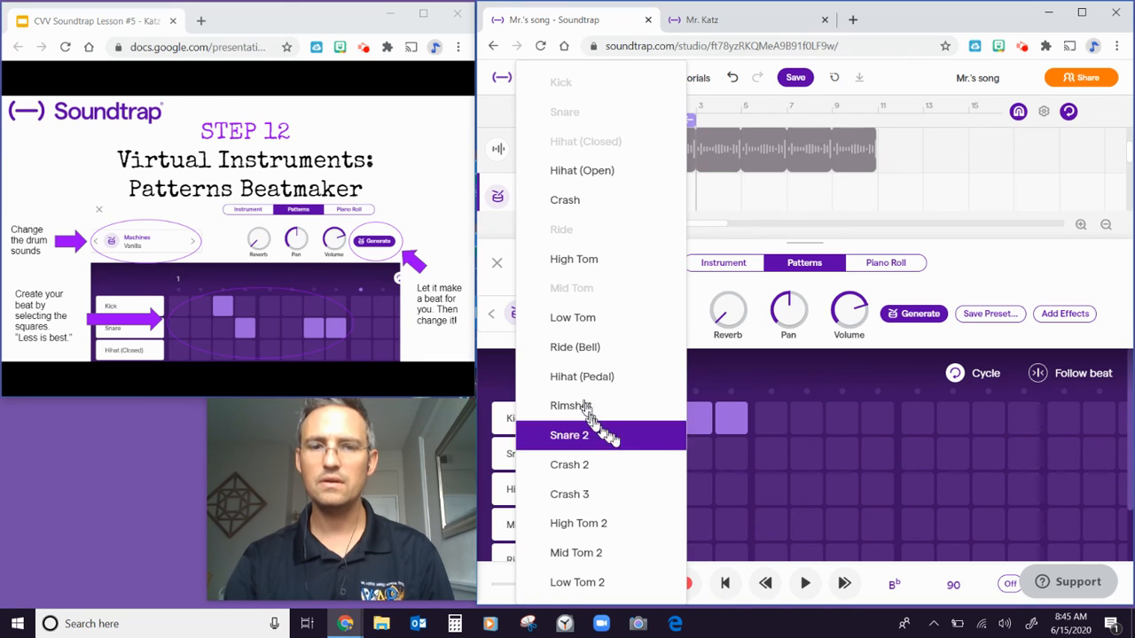
click(992, 257)
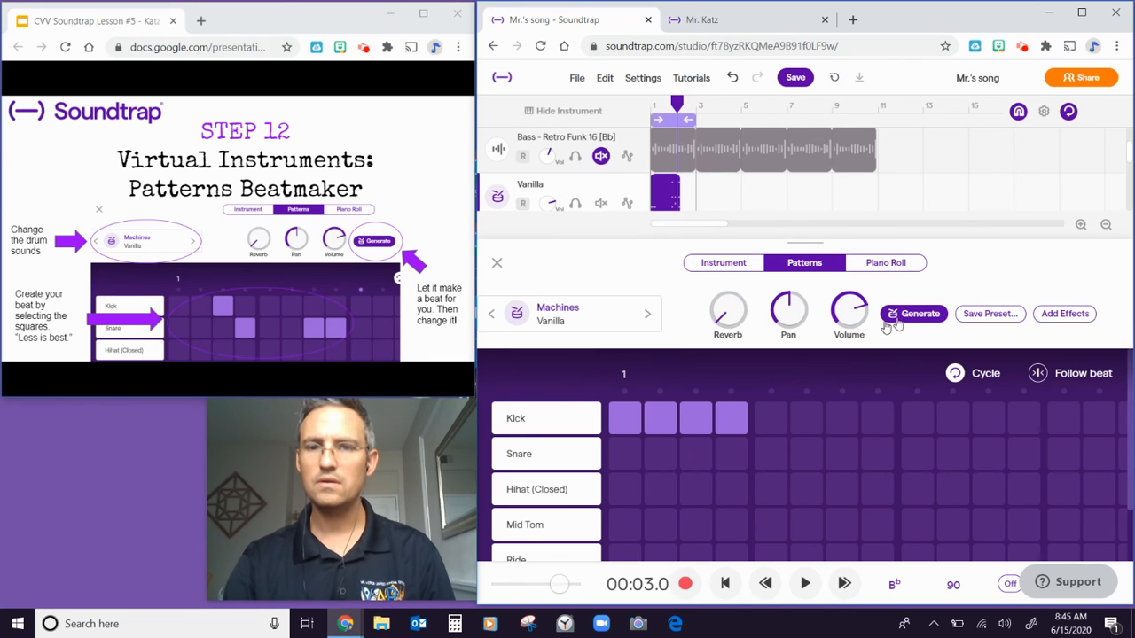
Step: Rearrange the Kick hits in bar 1 to fall on each of the four beats, play the beat, and stop playback
click(659, 422)
click(742, 425)
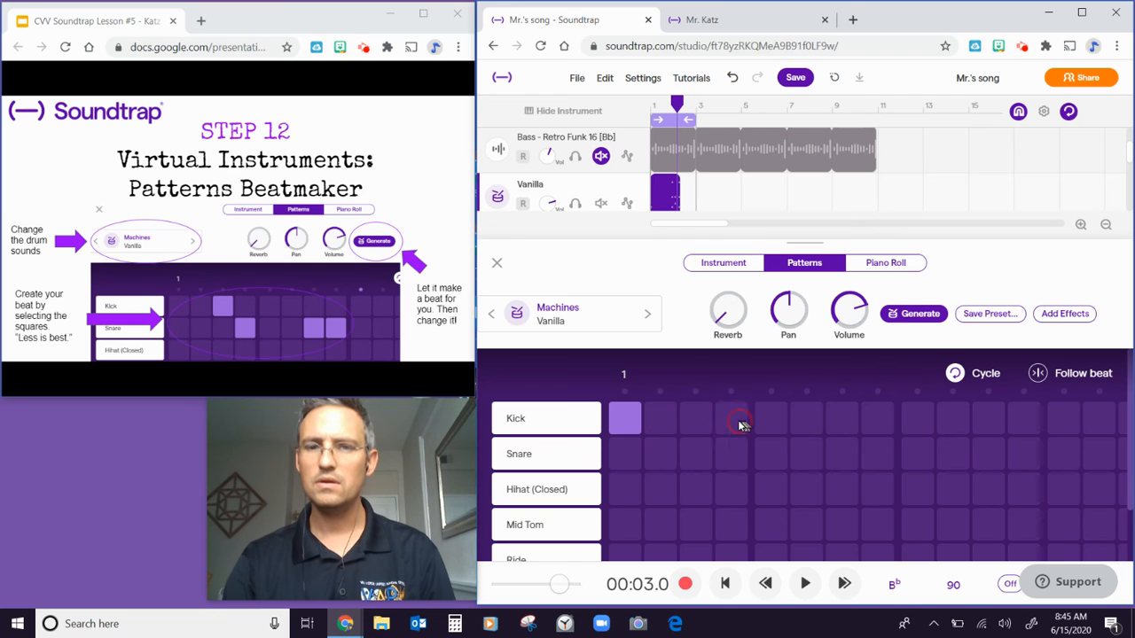
click(768, 426)
click(926, 422)
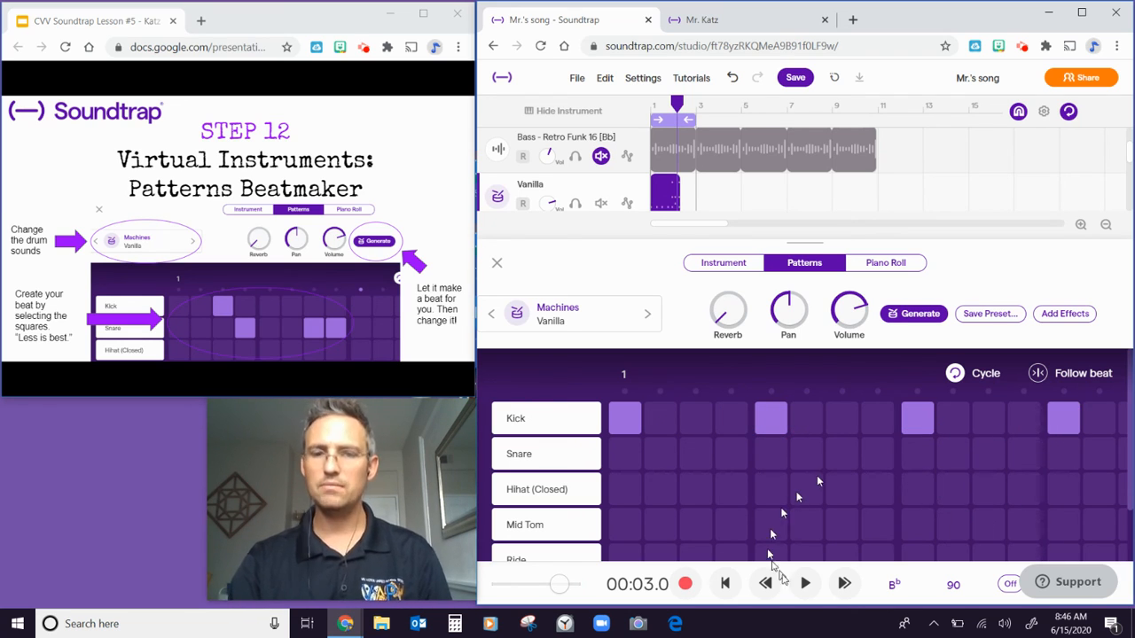
click(805, 592)
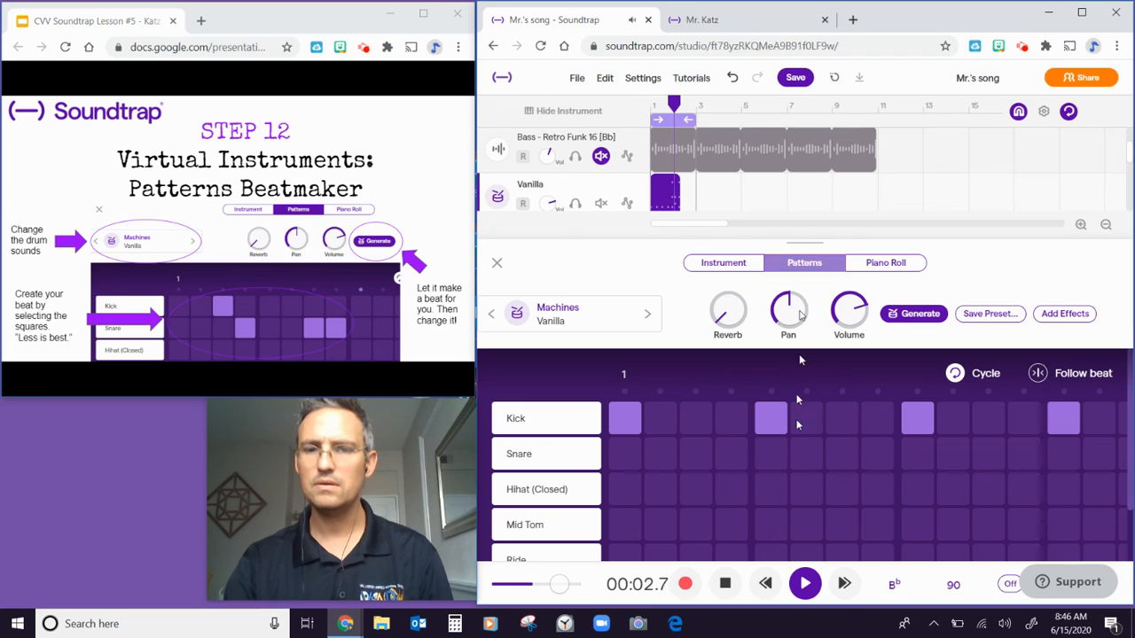
click(722, 585)
Step: Clear the leftover Snare, Hihat (Closed) and Ride hits around bar 2, along with the Kick hit on its second beat
scroll(768, 501, down, 1)
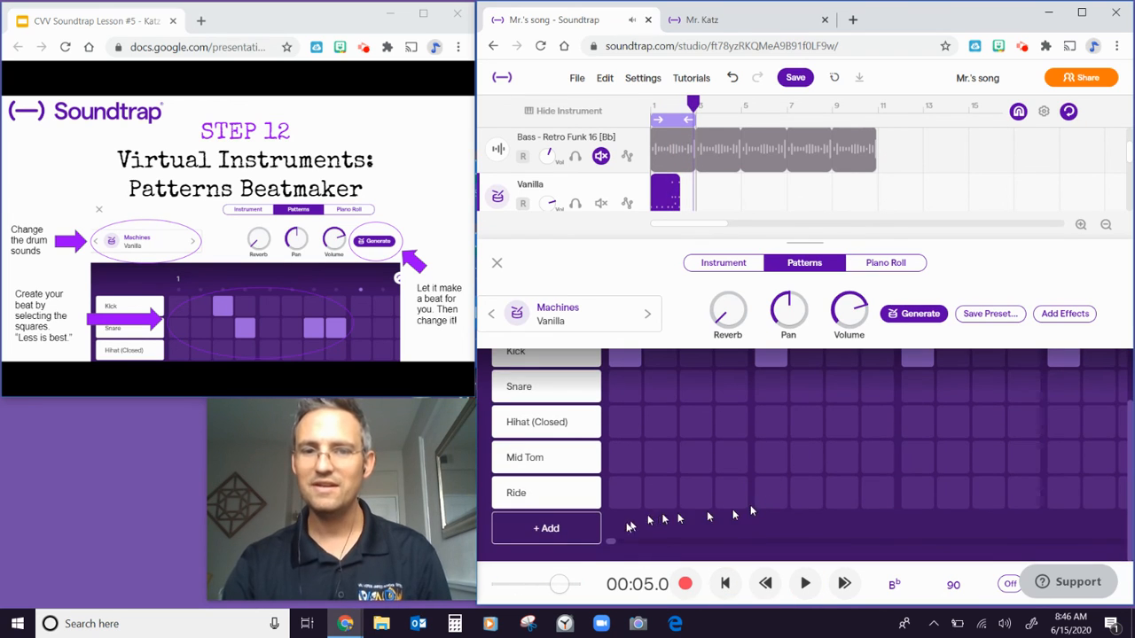
mouse_move(611, 543)
mouse_down()
mouse_move(644, 550)
mouse_move(616, 547)
mouse_up()
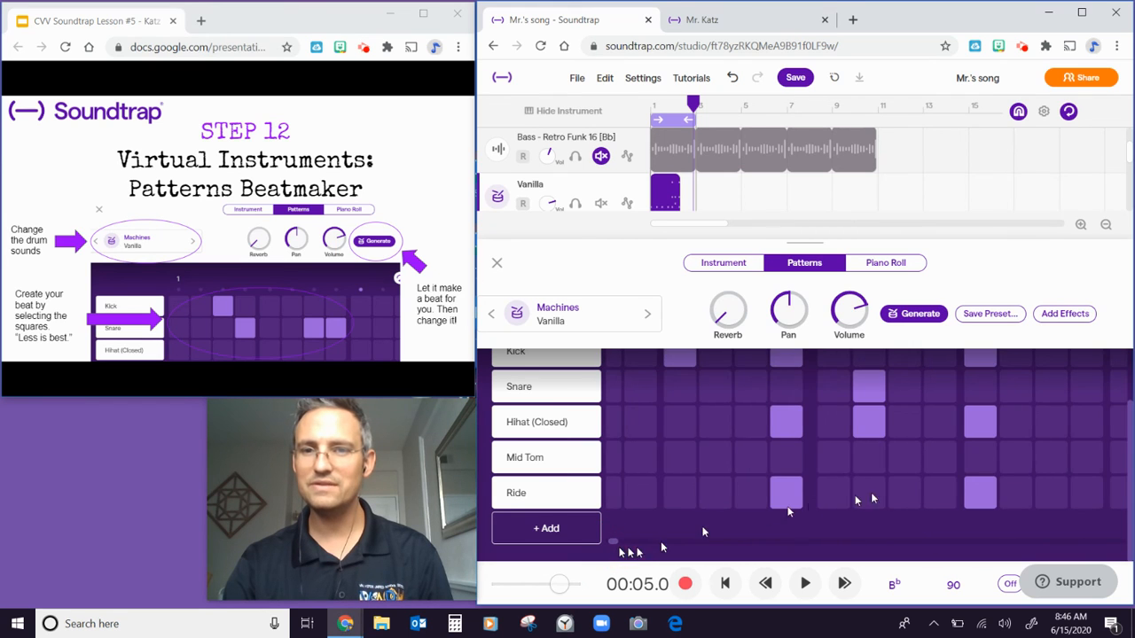
scroll(891, 499, up, 1)
scroll(1000, 506, down, 1)
drag(1010, 508, 747, 503)
click(716, 495)
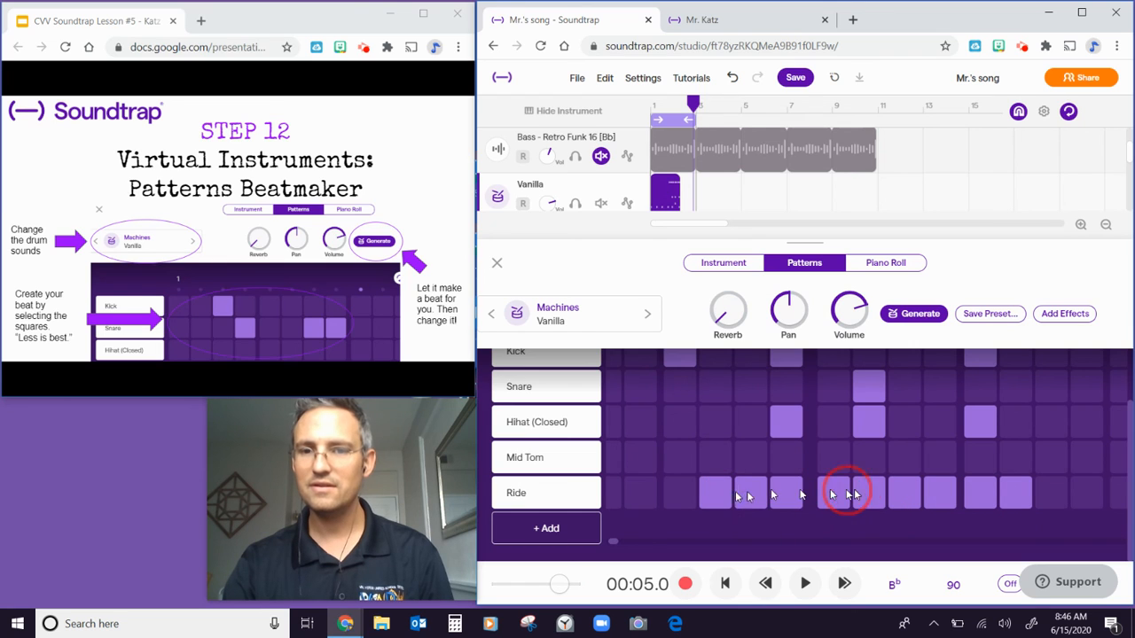
mouse_move(1029, 497)
mouse_down()
mouse_move(748, 497)
mouse_move(772, 431)
mouse_move(824, 371)
mouse_move(793, 385)
mouse_move(879, 421)
mouse_move(876, 404)
mouse_up()
scroll(967, 435, up, 1)
click(974, 480)
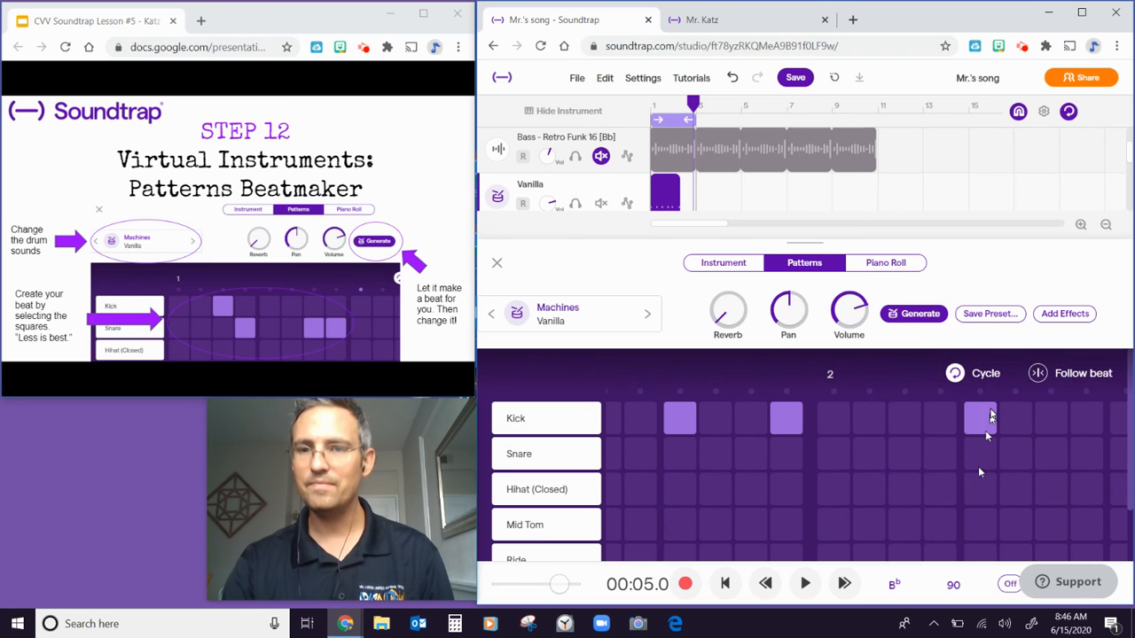
click(989, 415)
scroll(787, 497, down, 1)
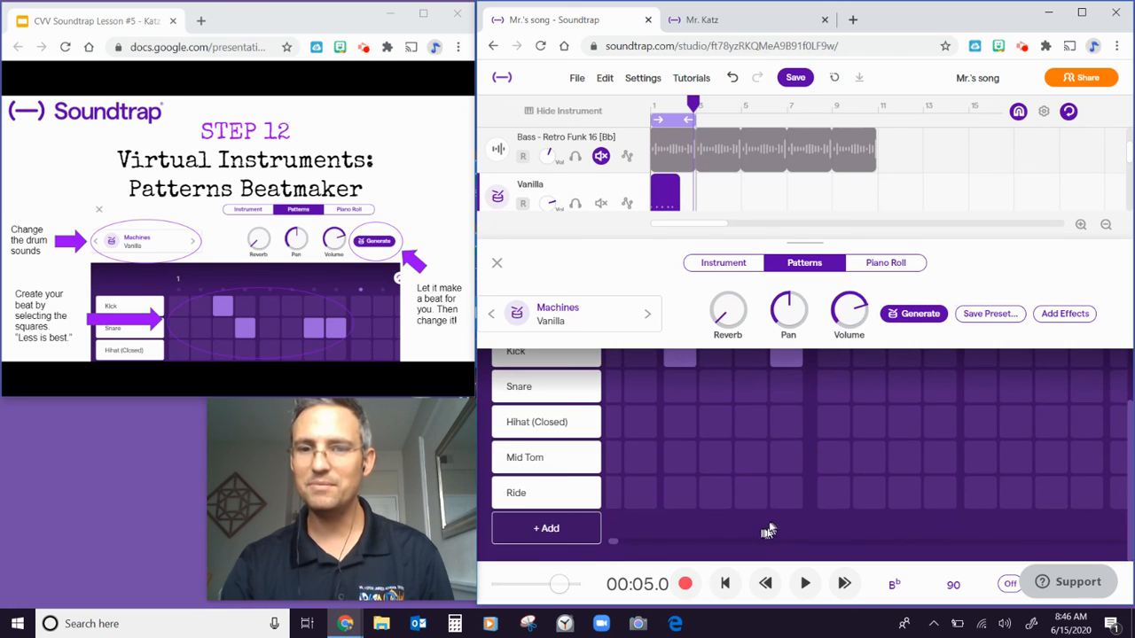
scroll(767, 485, up, 1)
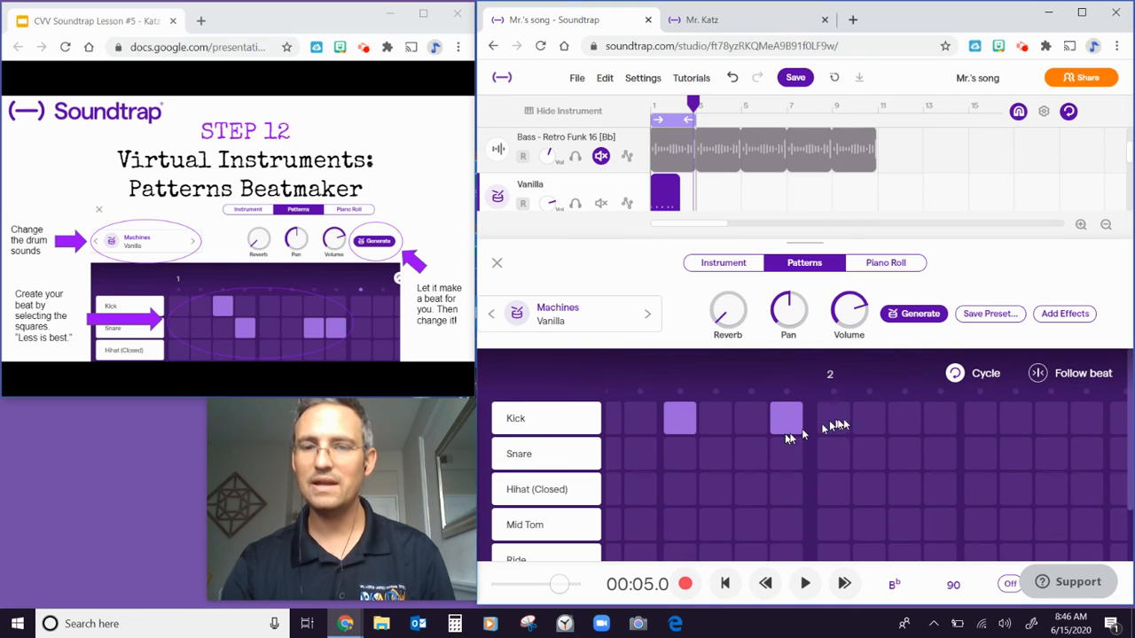
Step: Add Kick hits on the first two beats of bar 2, another Kick and a Hihat (Closed) hit after them, and turn off Cycle
click(832, 420)
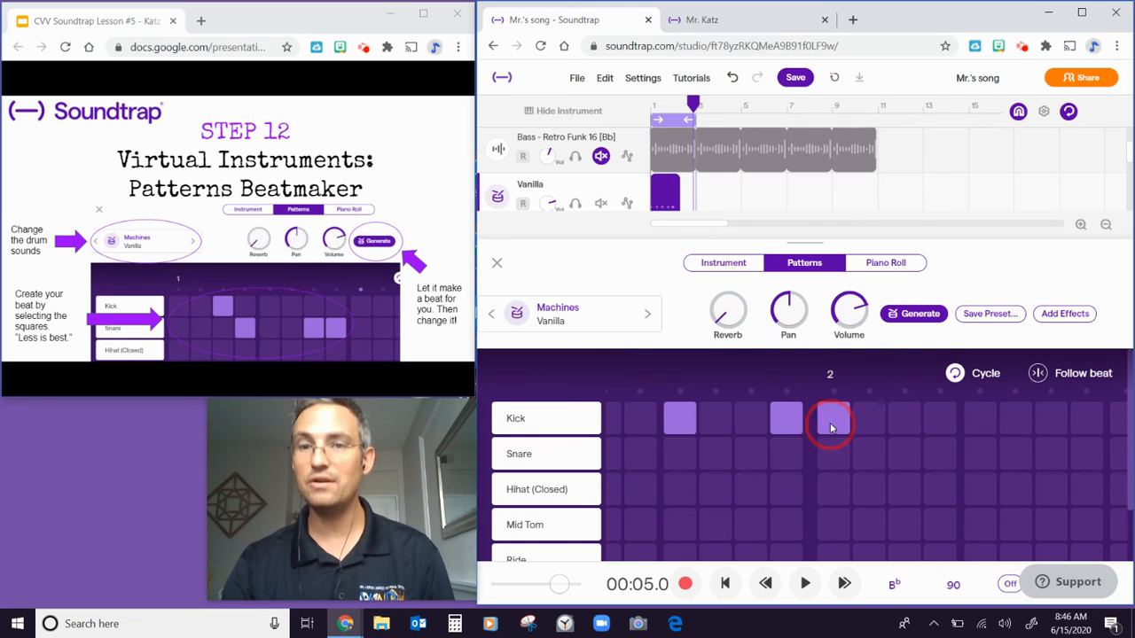
click(981, 419)
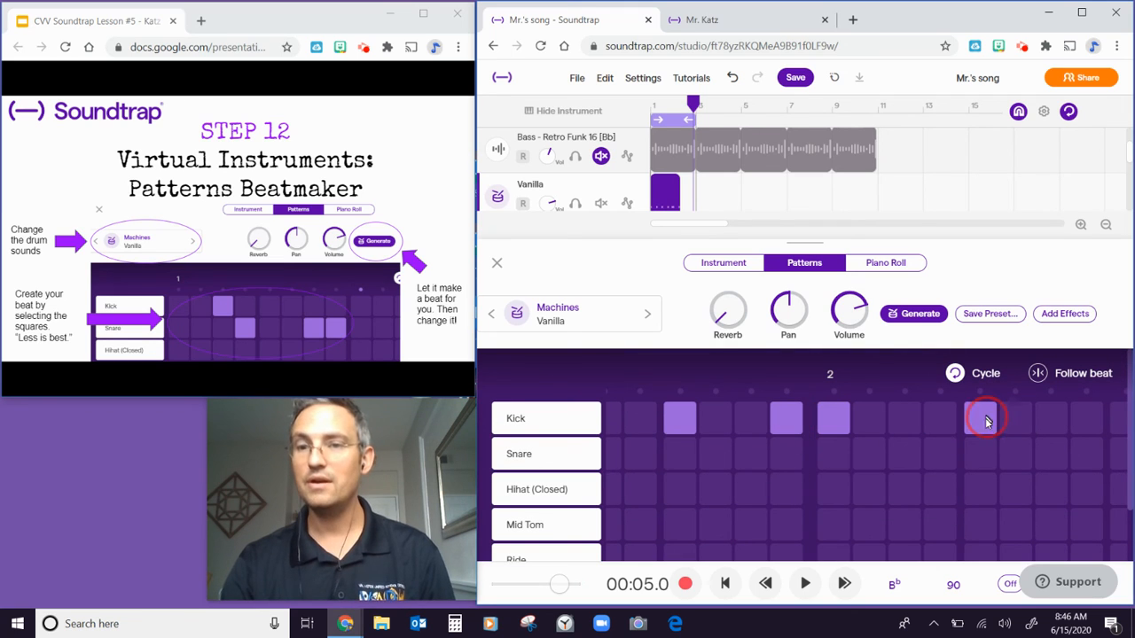
click(1086, 418)
click(1051, 489)
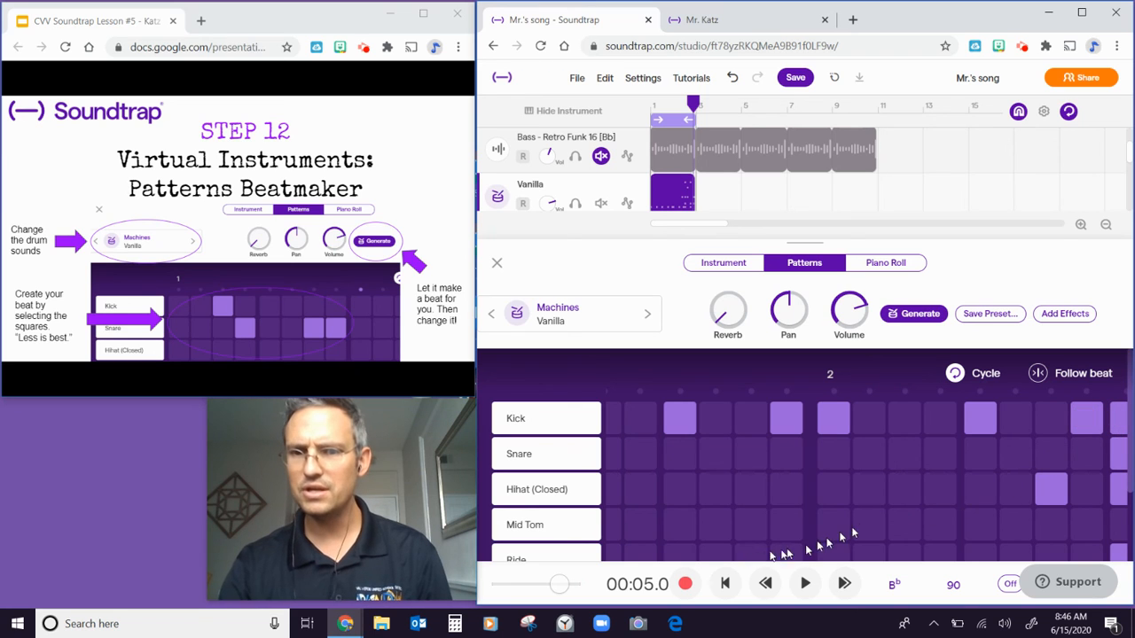
click(956, 374)
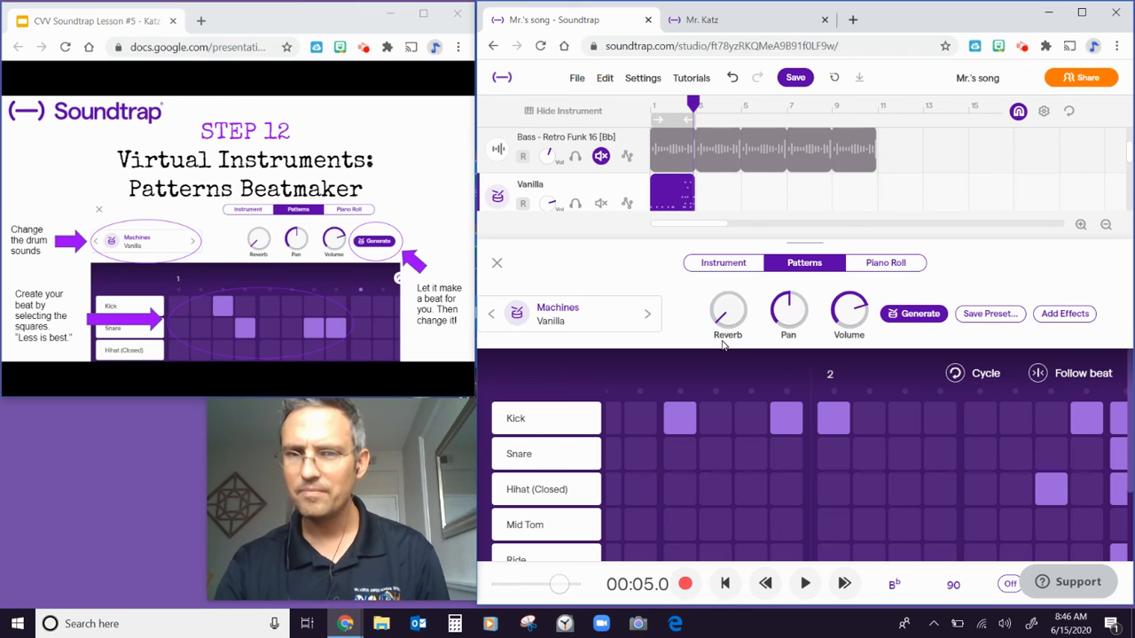
Step: Delete the Vanilla drum track from the song and add a new, empty Patterns BeatMaker track
click(496, 265)
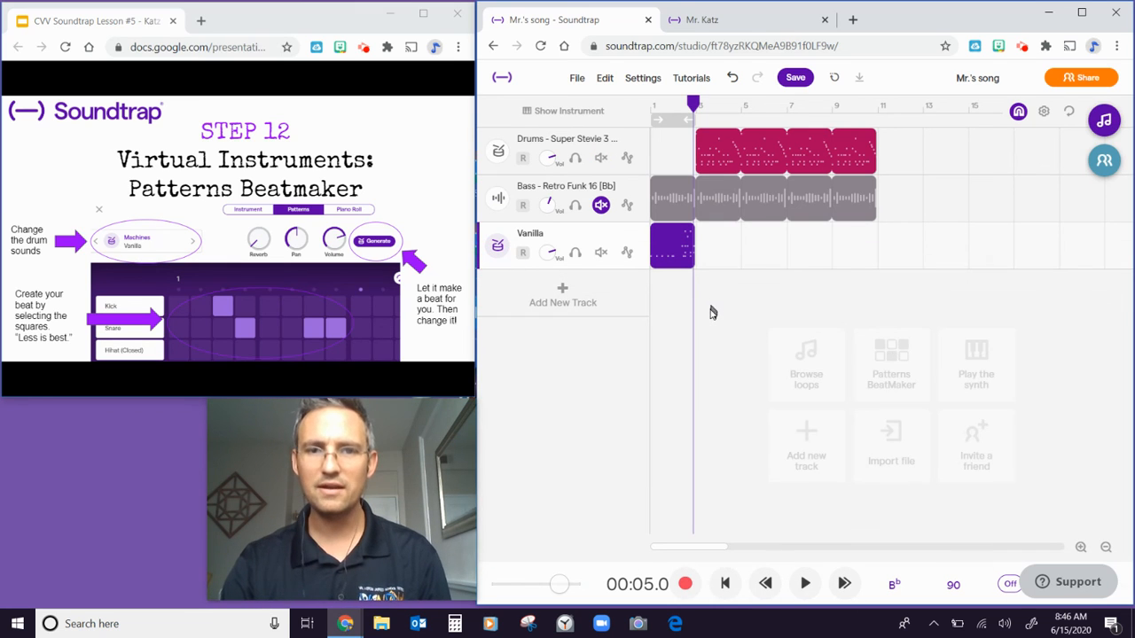
click(636, 235)
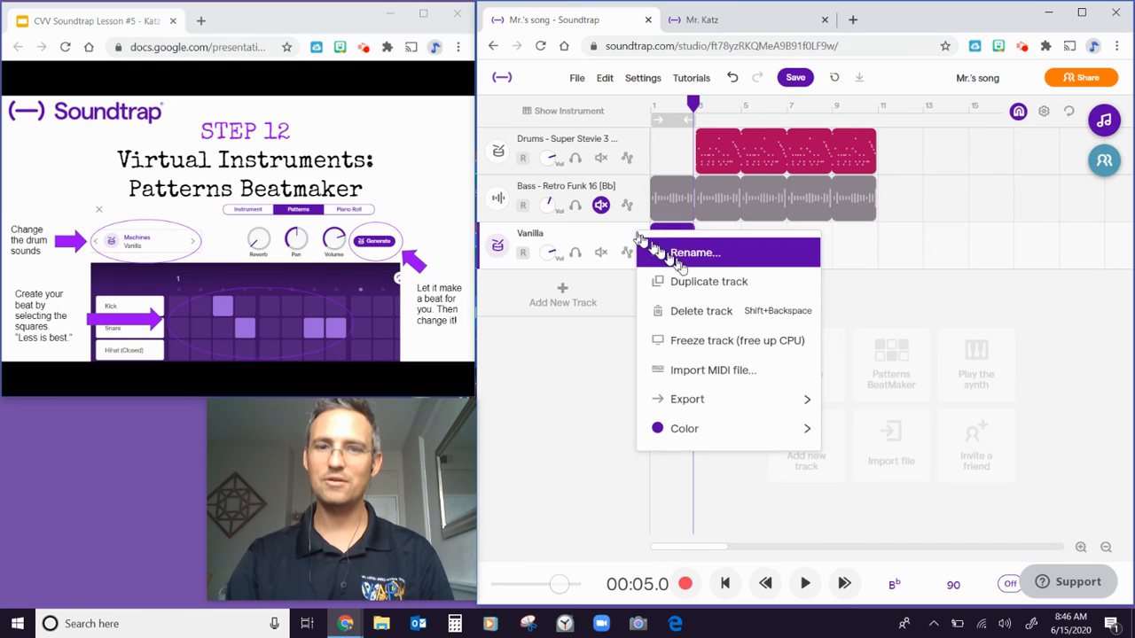
click(693, 311)
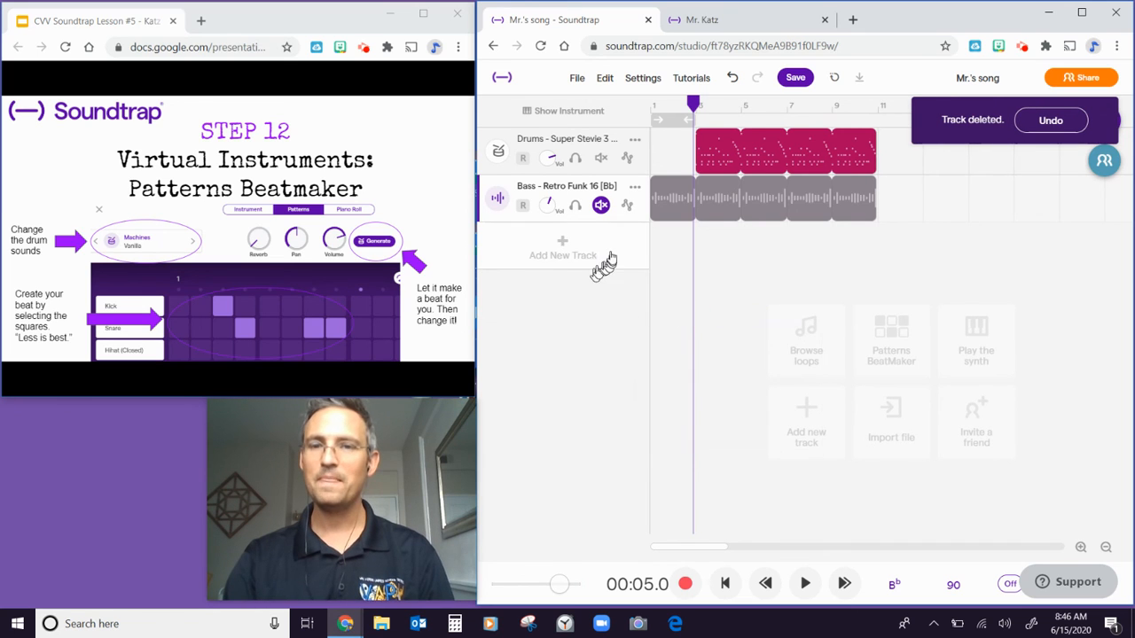
click(897, 359)
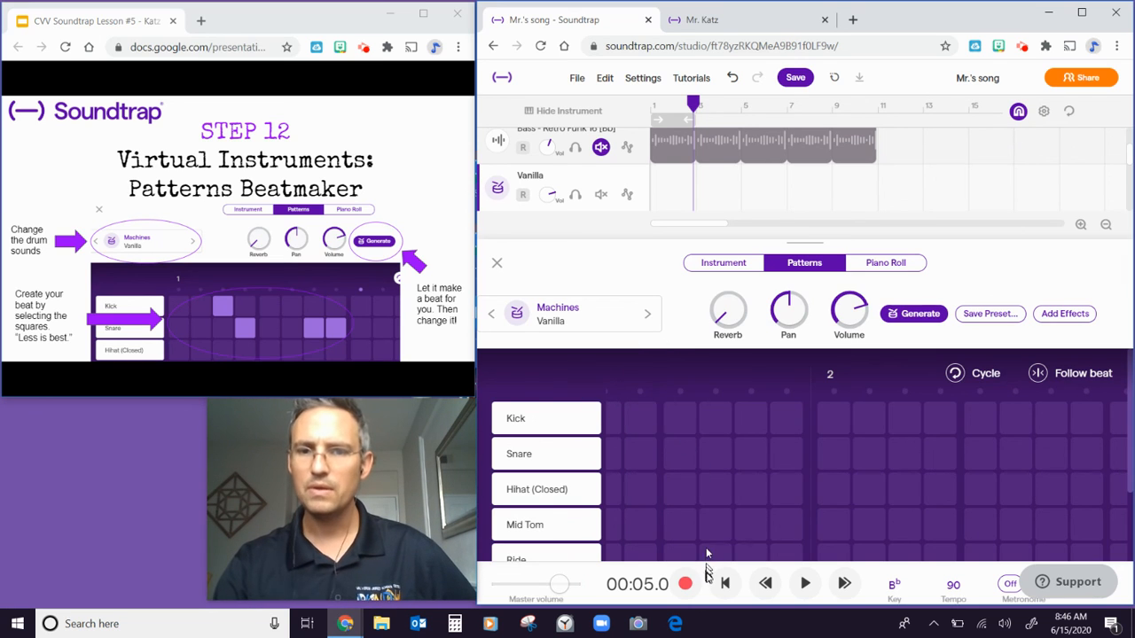
scroll(805, 431, down, 2)
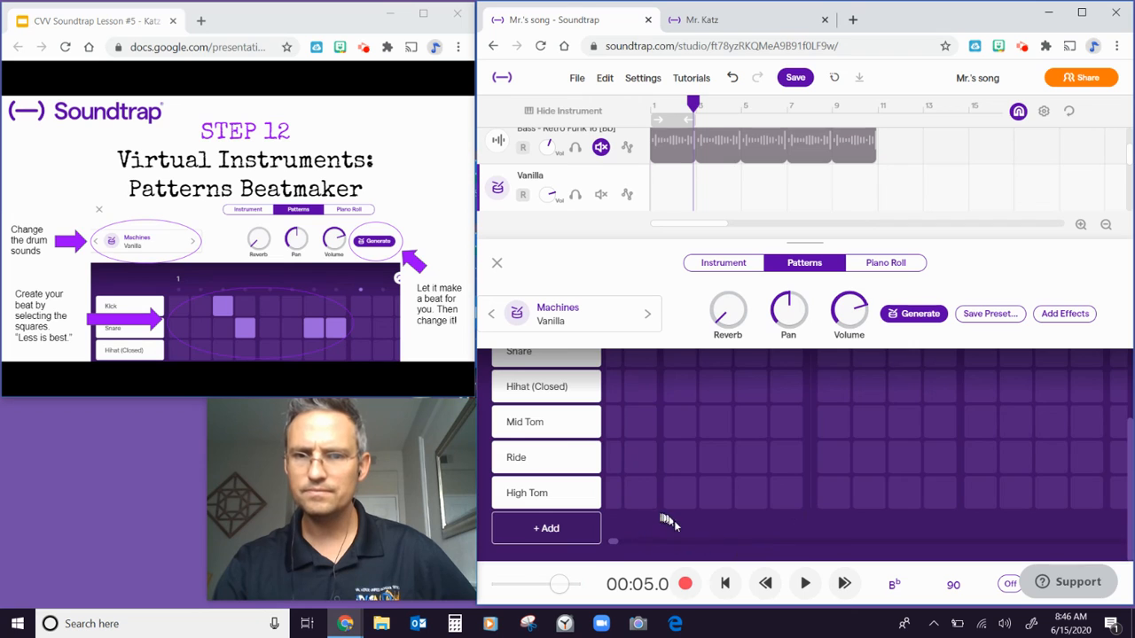
Step: Place Kick hits on each of the four beats of bar 1 in the empty pattern
scroll(674, 520, up, 2)
scroll(631, 539, down, 2)
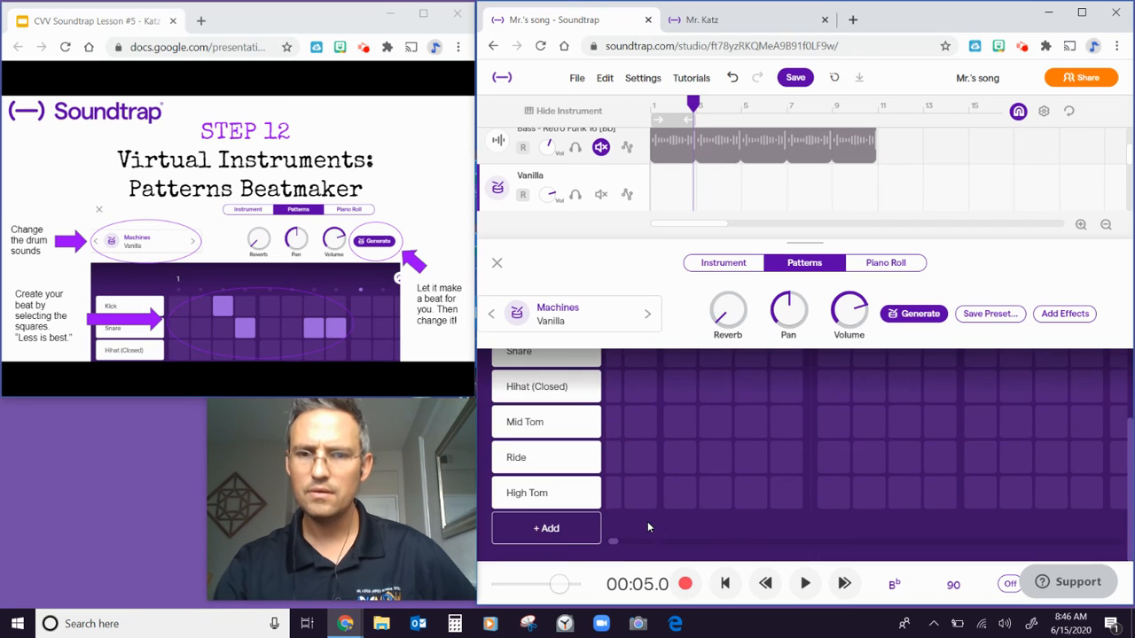
click(618, 541)
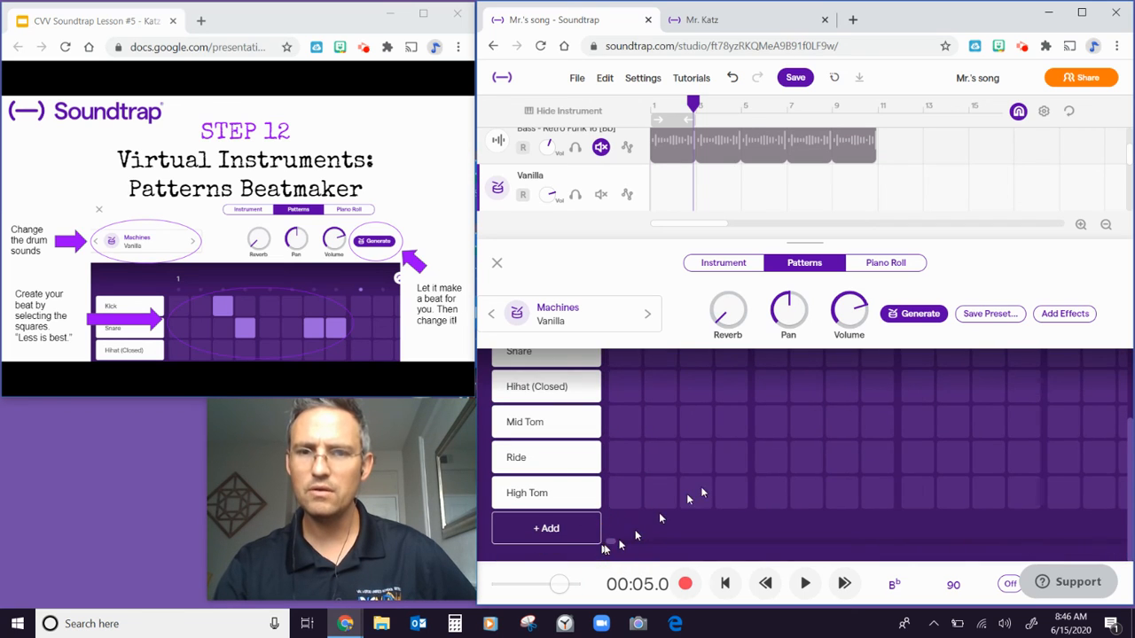
scroll(659, 512, up, 3)
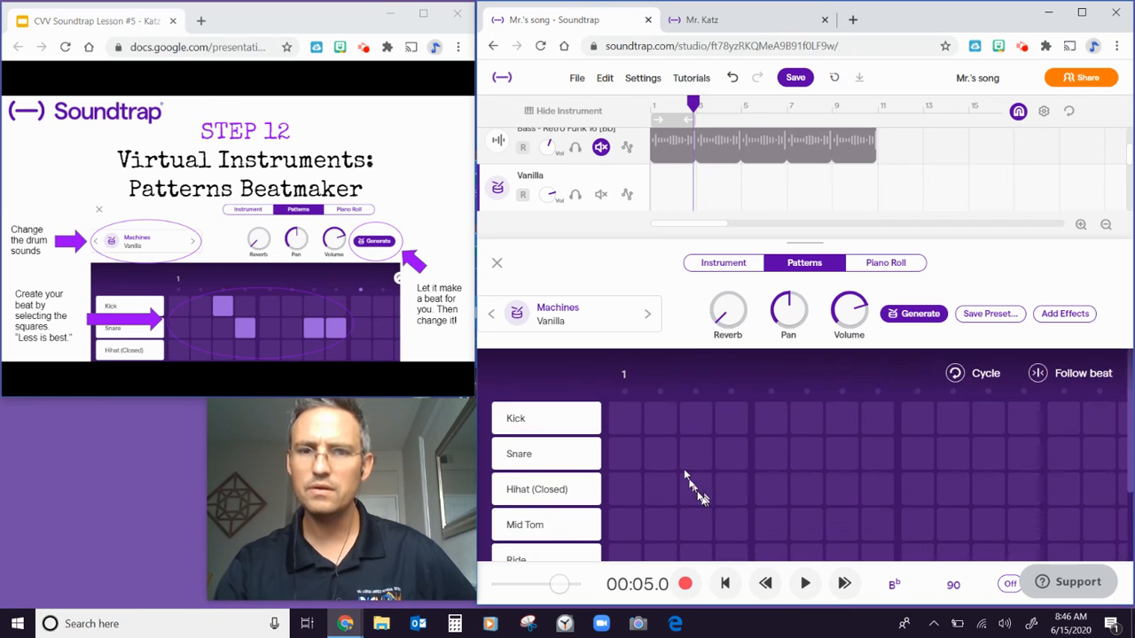
click(624, 418)
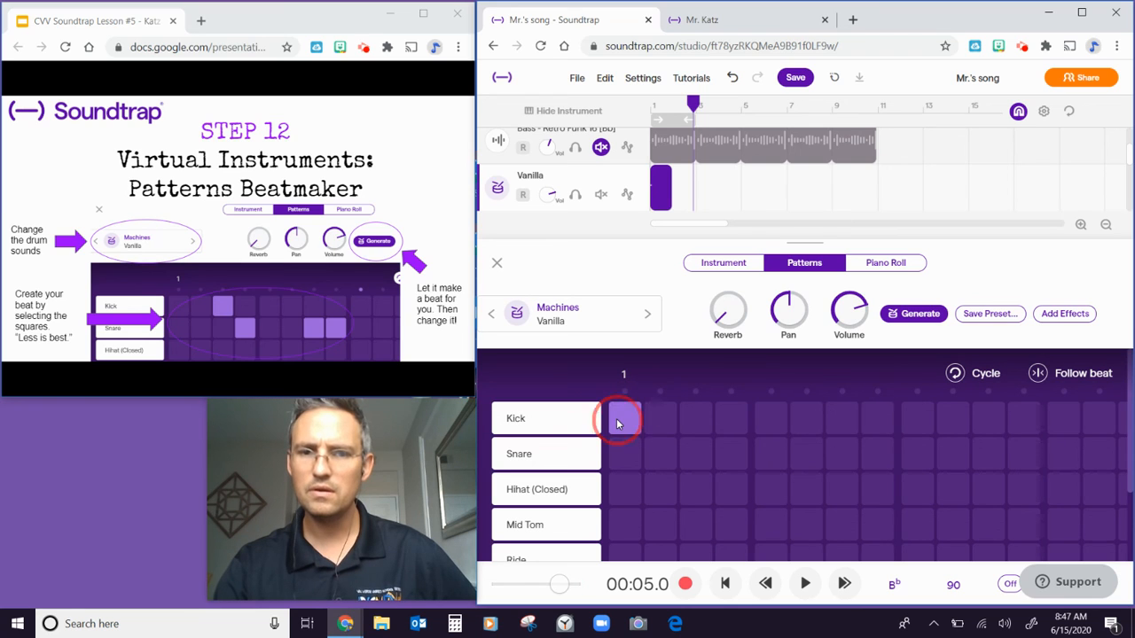
click(771, 420)
click(919, 420)
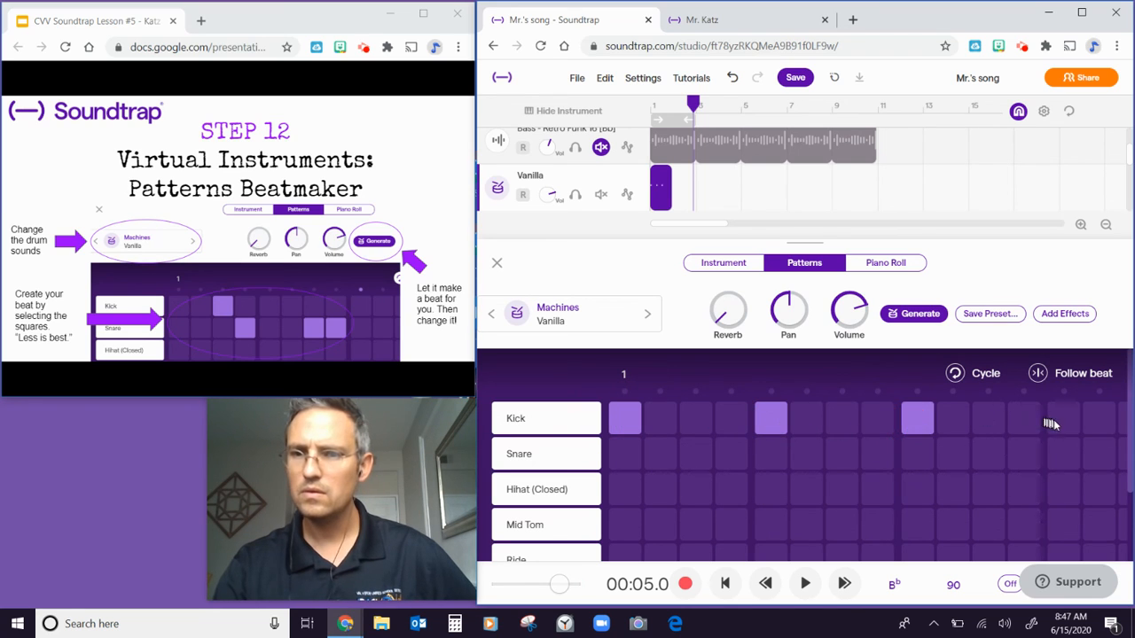
click(1060, 420)
Step: Play the Kick-only beat from the start of the song and stop playback
click(804, 583)
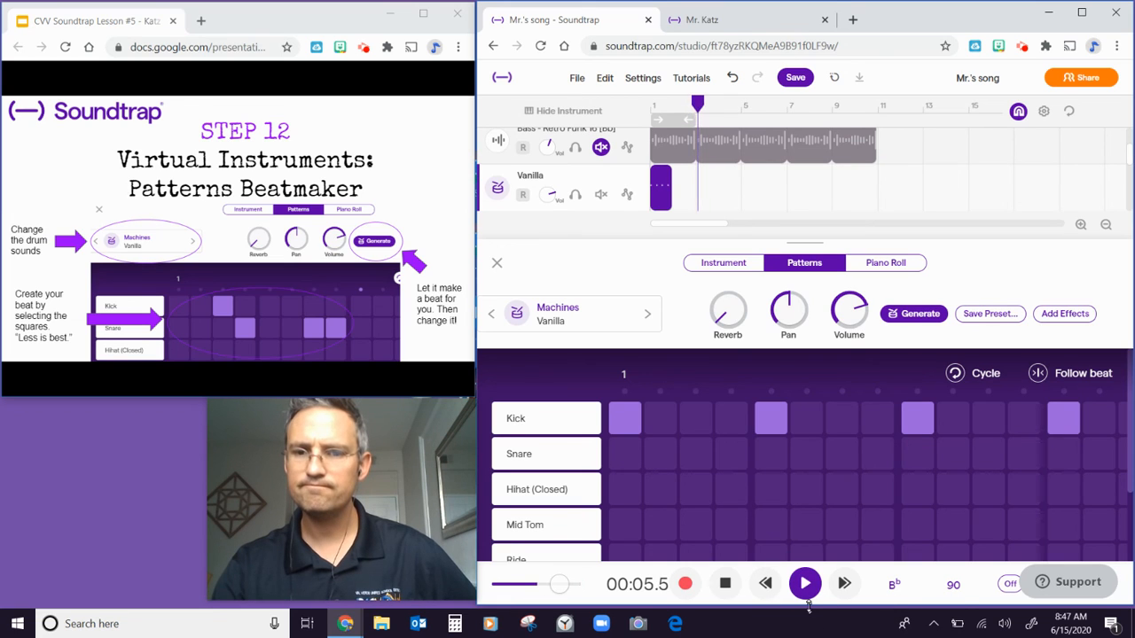
click(804, 583)
click(725, 584)
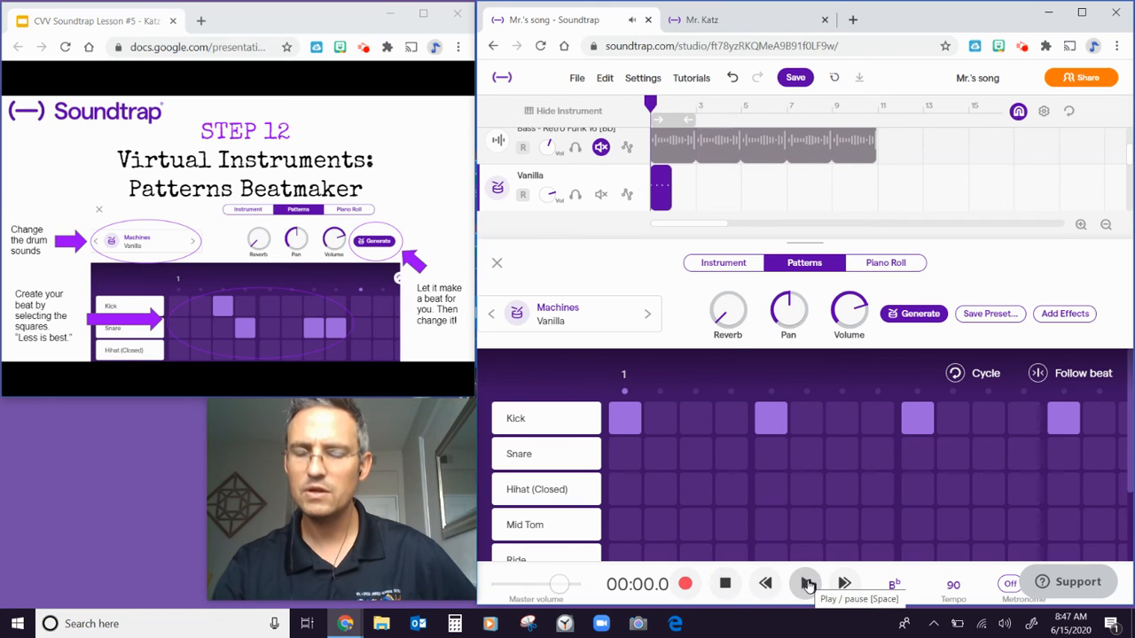
click(805, 584)
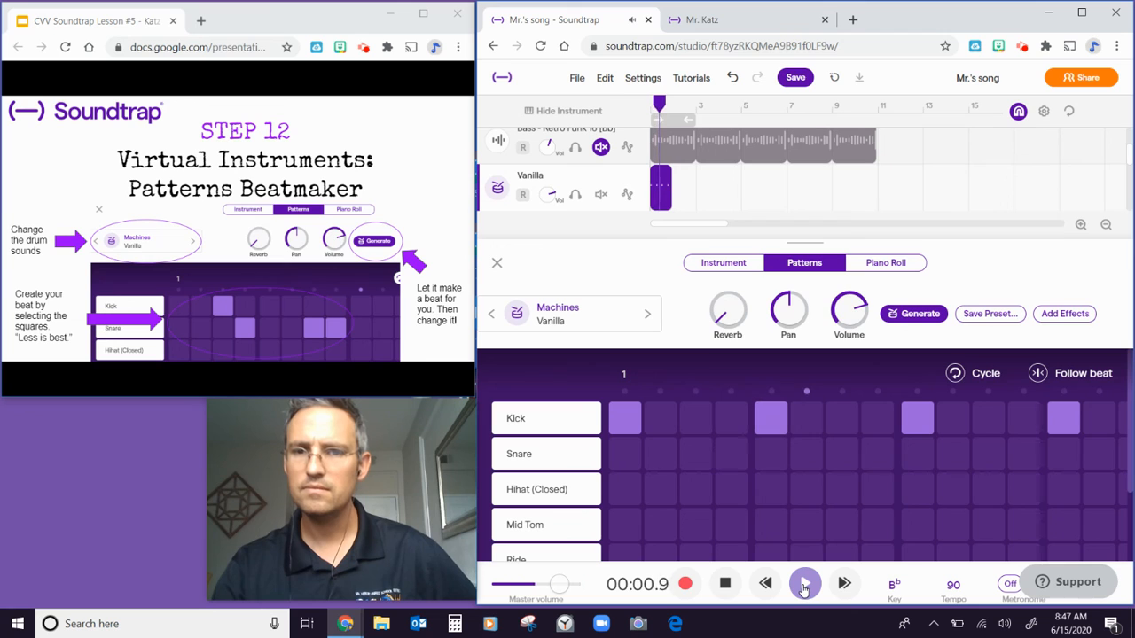
click(725, 583)
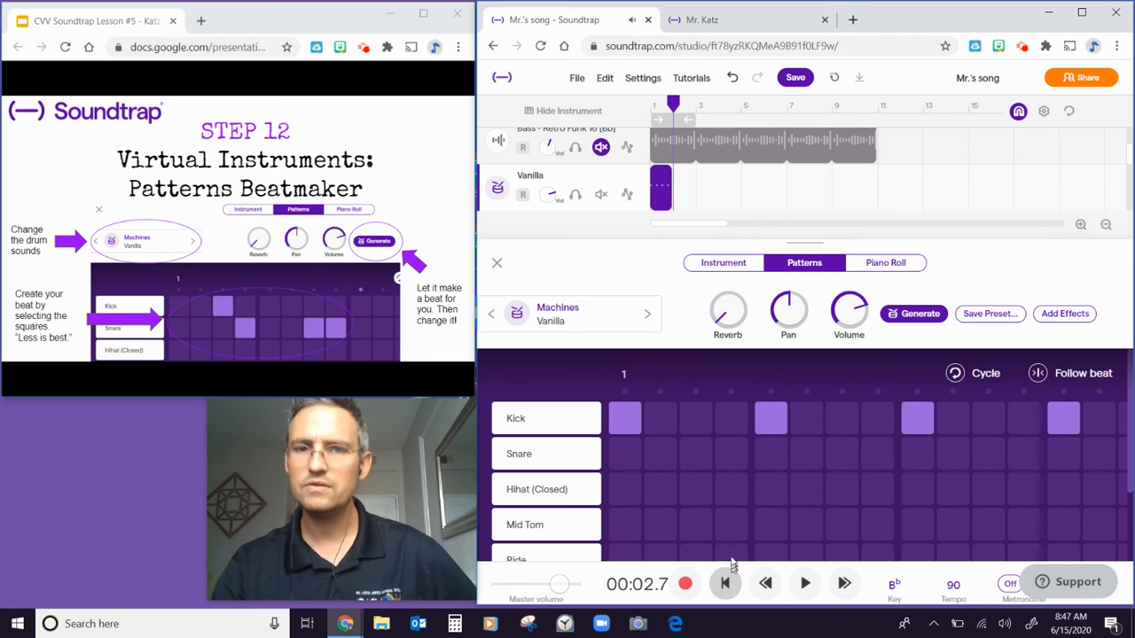
Step: Change the track's drum sound to Varsity (Foley) and on to XX, playing the beat with each kit
click(647, 314)
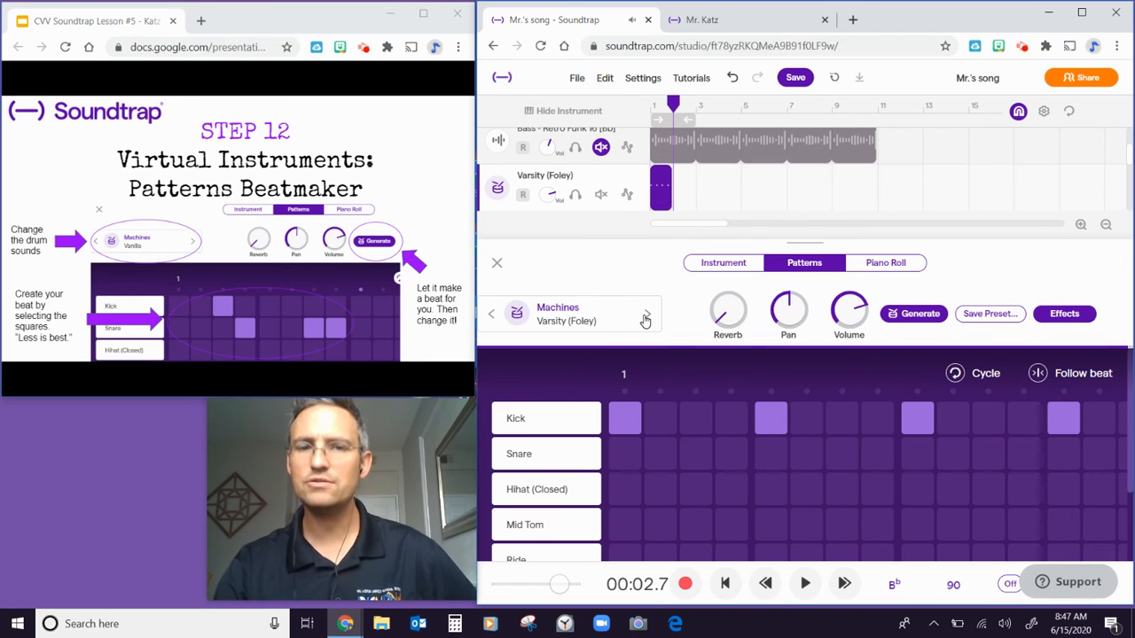
click(725, 583)
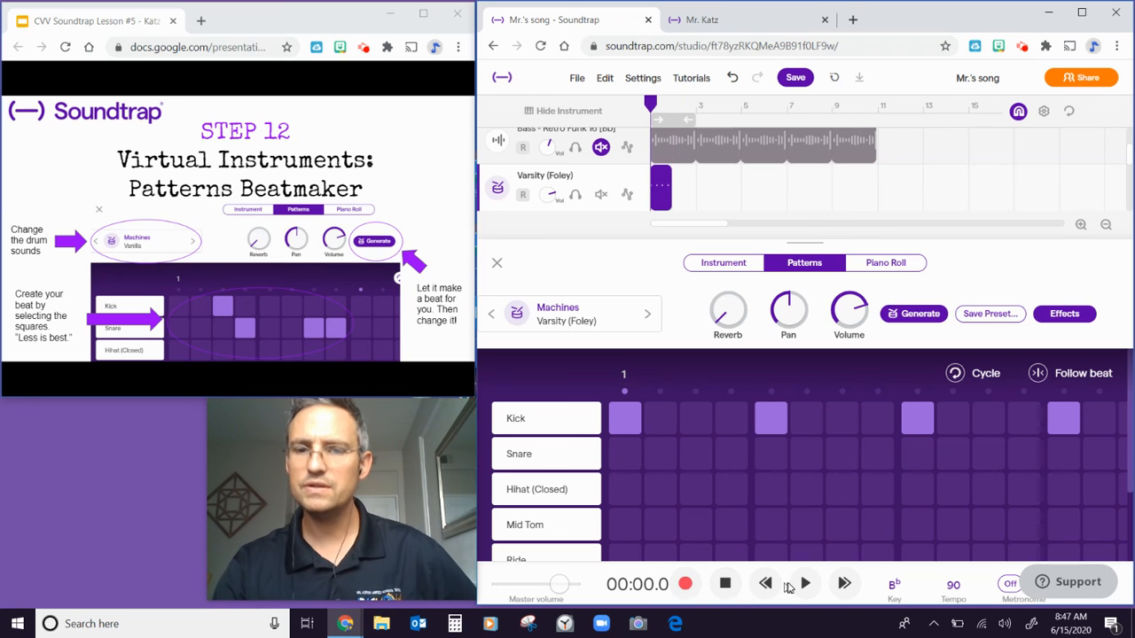
click(804, 585)
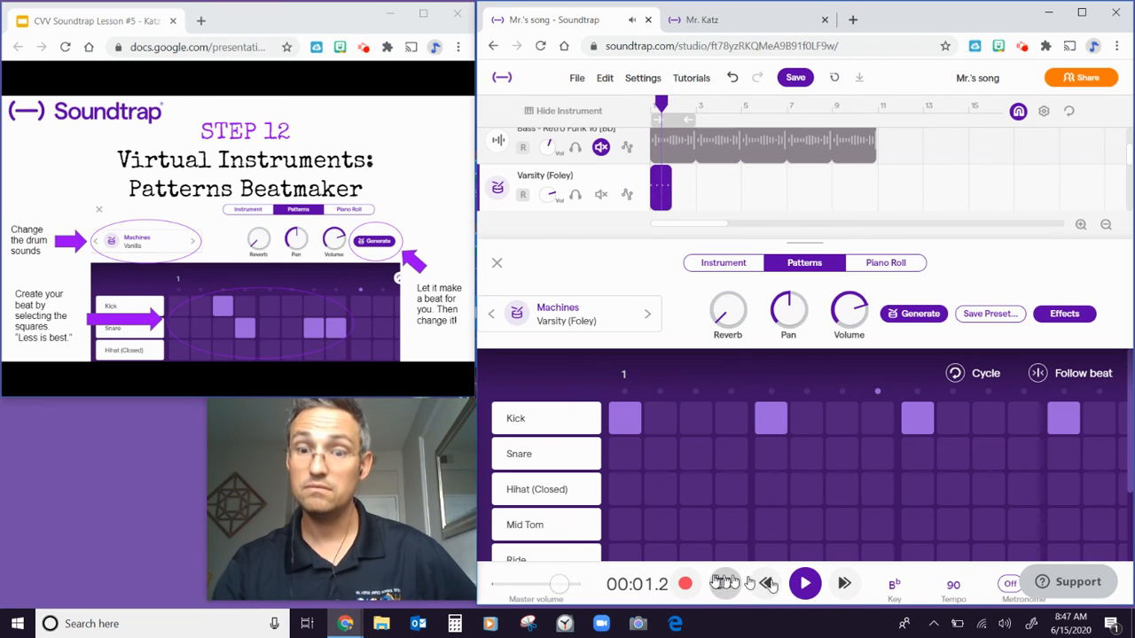
click(726, 583)
click(645, 314)
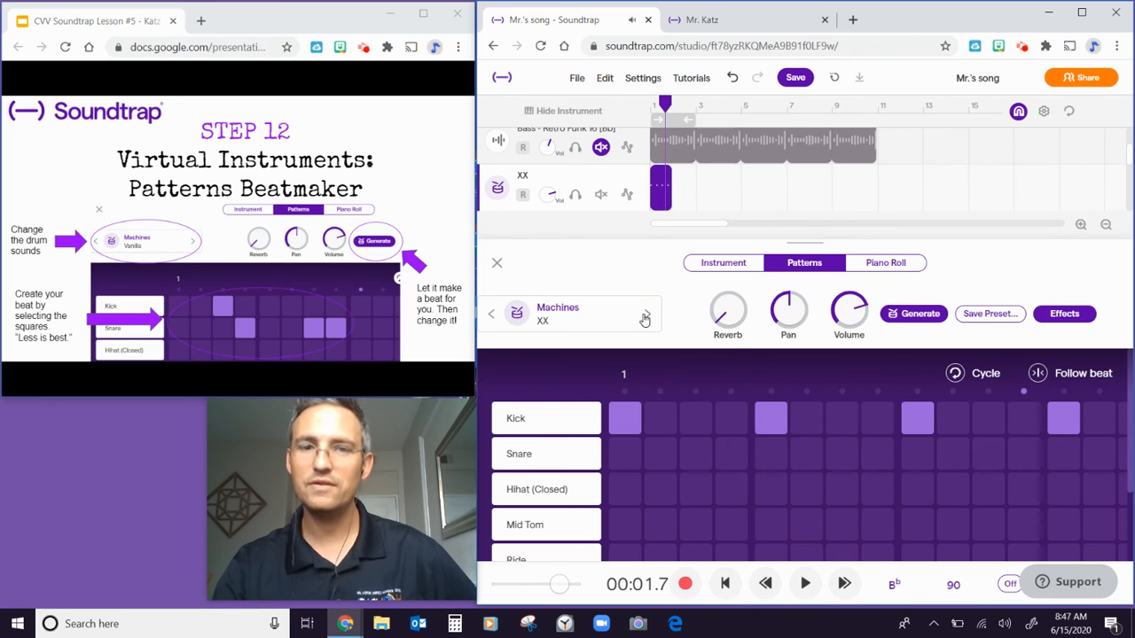
click(725, 583)
click(804, 585)
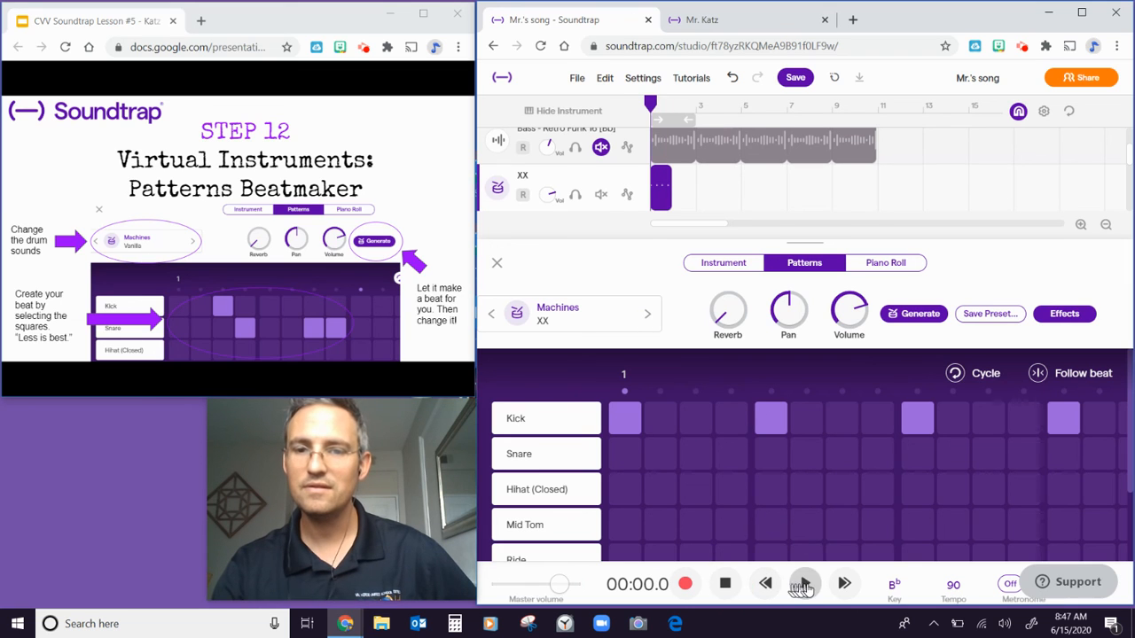
click(725, 584)
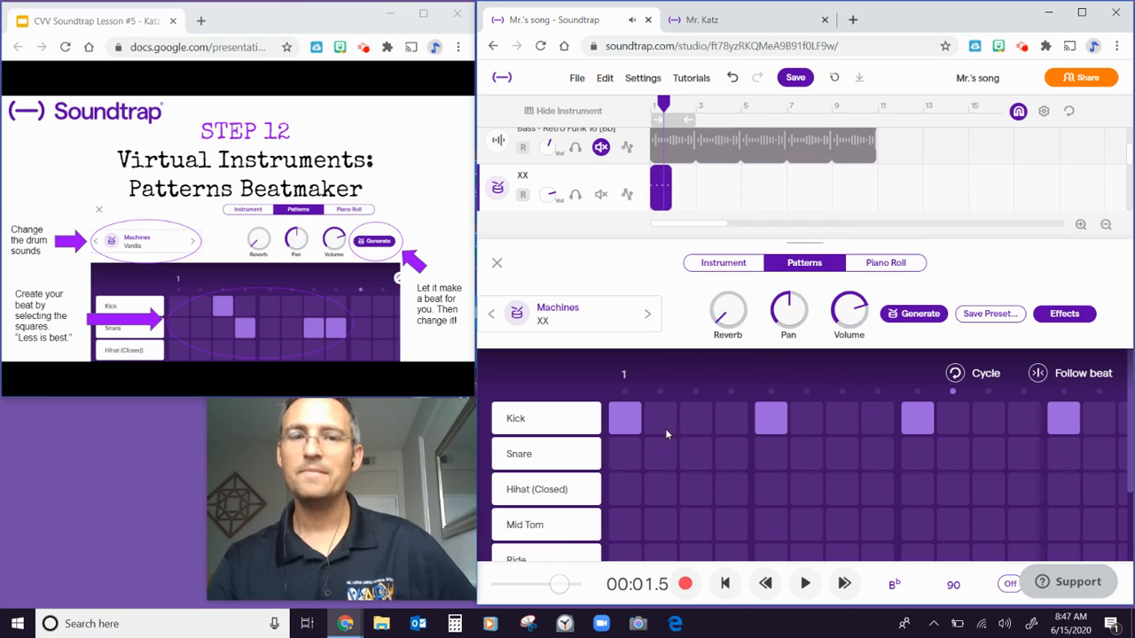
Step: Add Snare hits on beats 2 and 4 of bar 1, then play the beat from the start and stop playback
click(725, 583)
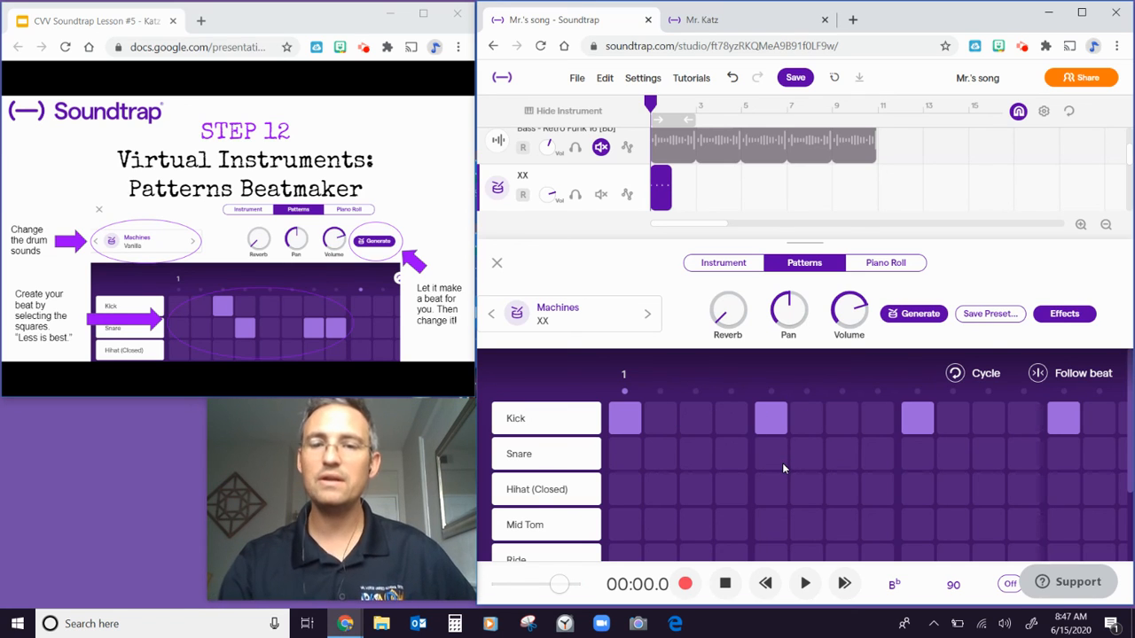
click(919, 457)
click(1063, 454)
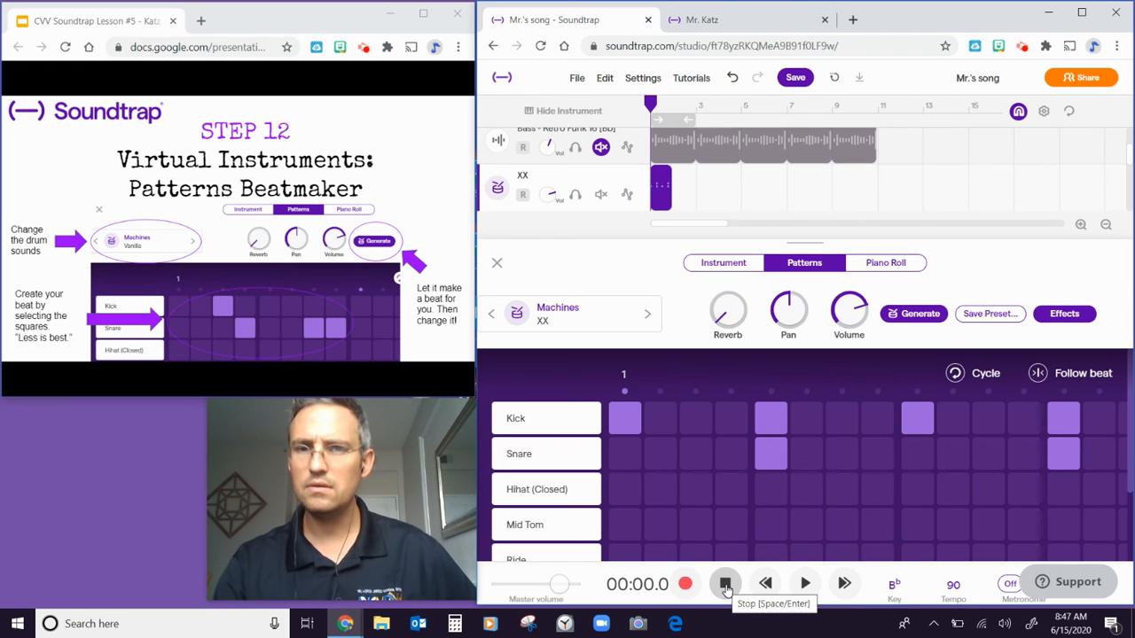
click(806, 585)
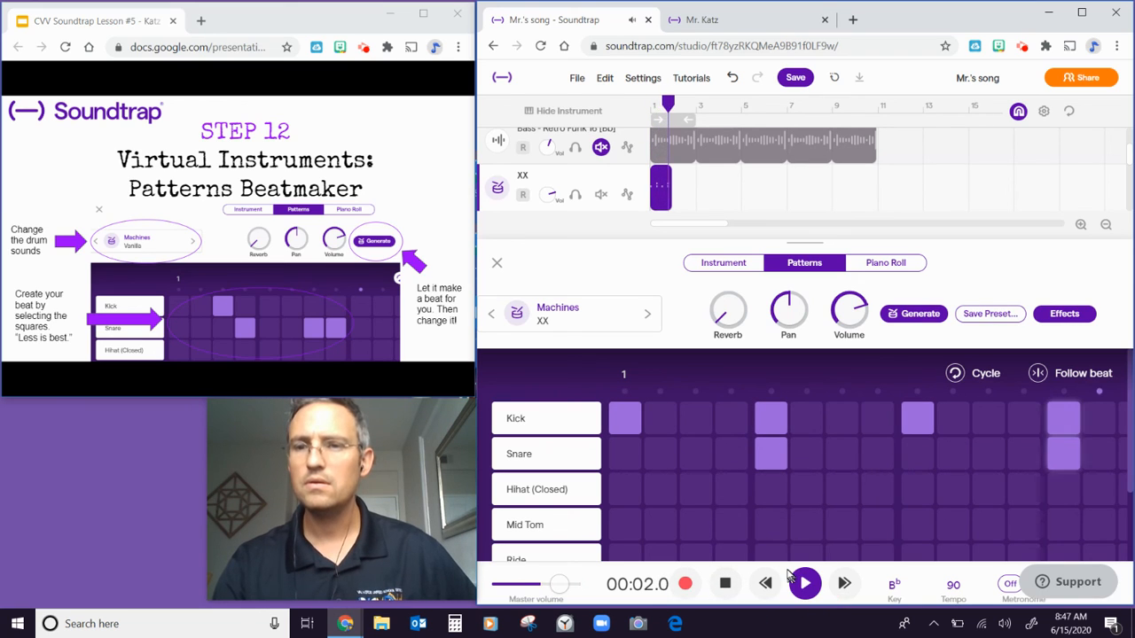
click(722, 589)
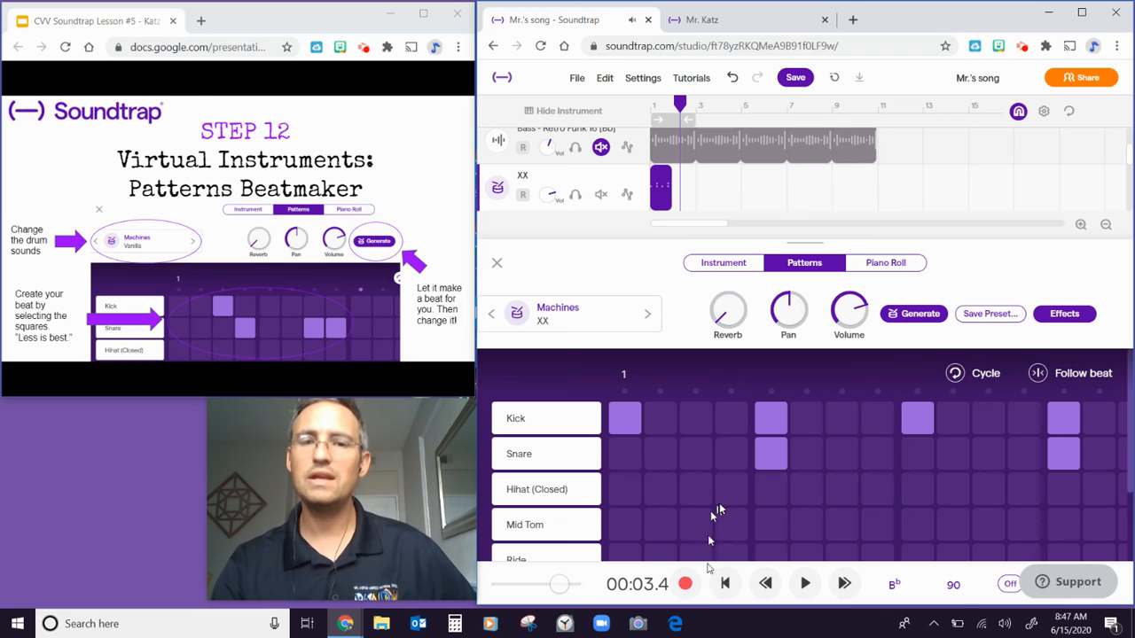
Step: Add Hihat (Closed) hits on every other square across bar 1, starting on the first beat
scroll(722, 502, down, 2)
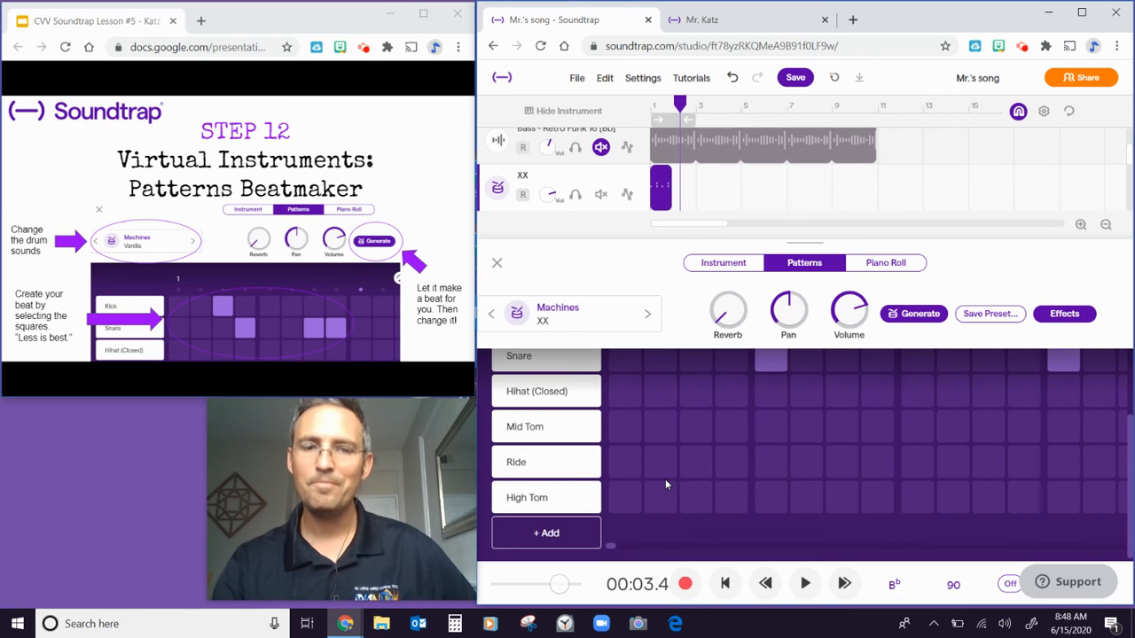
click(632, 399)
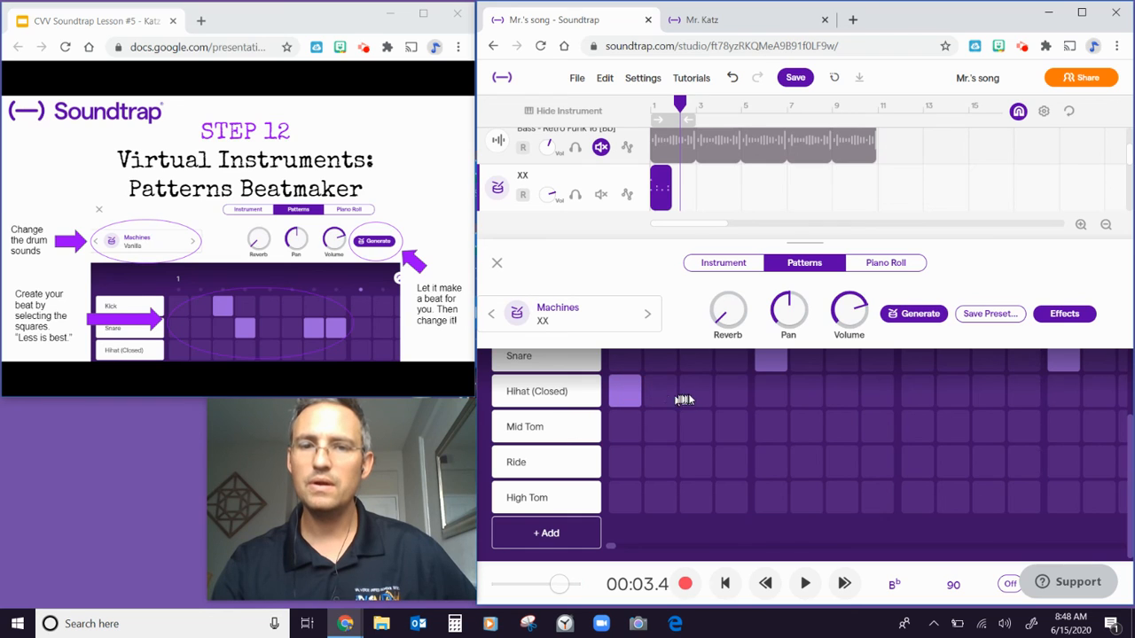
click(695, 396)
click(774, 400)
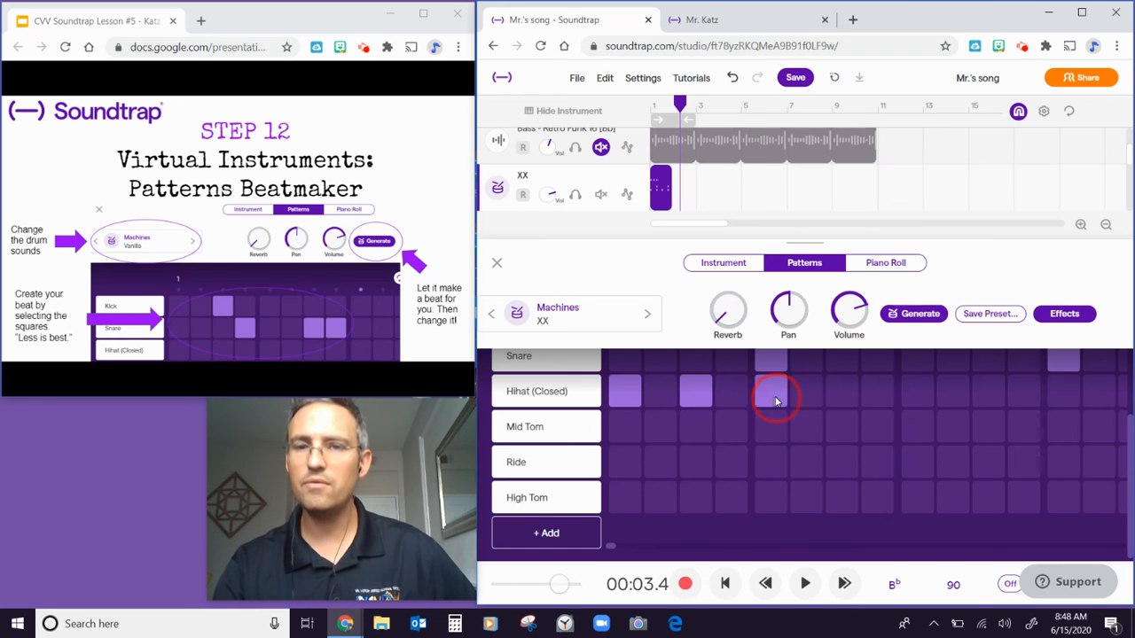
click(842, 392)
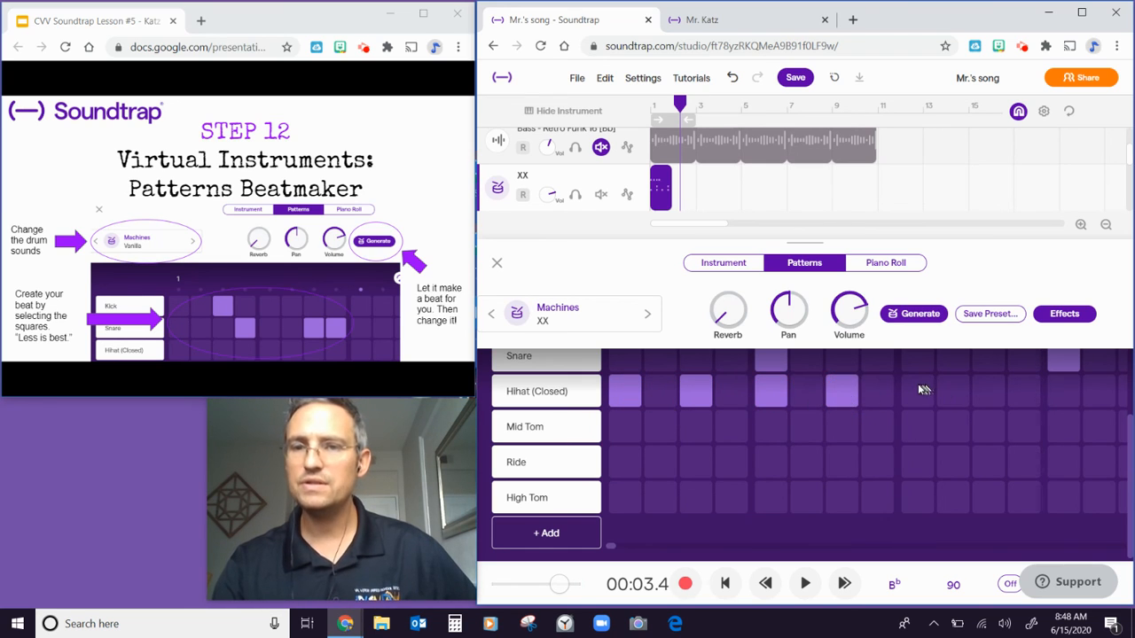
click(919, 391)
click(989, 393)
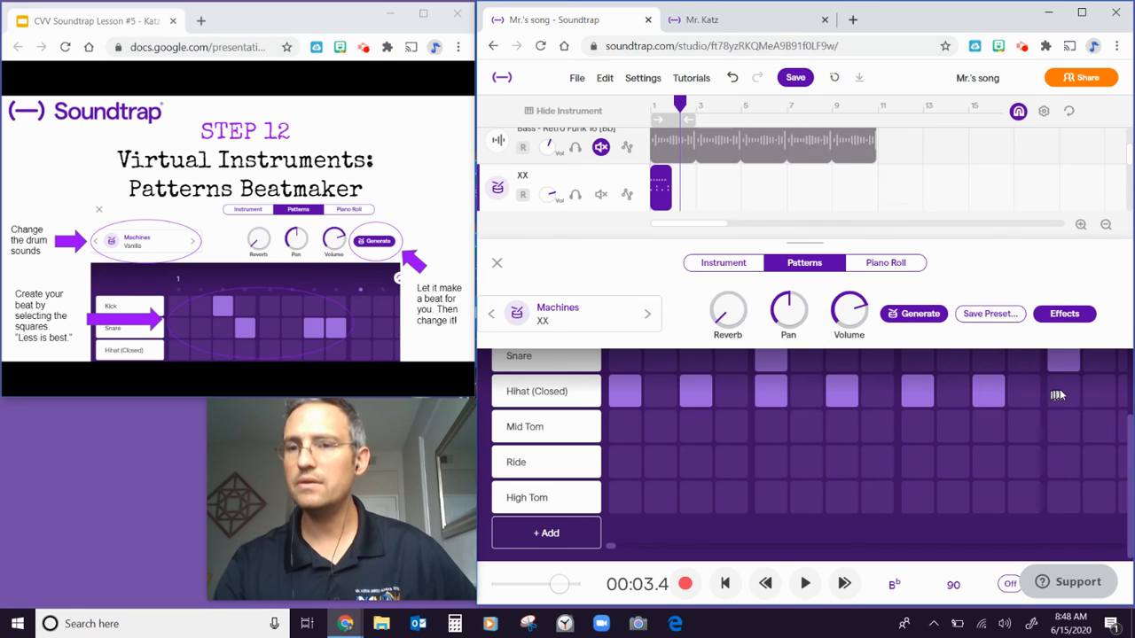
click(1060, 393)
scroll(1112, 412, up, 1)
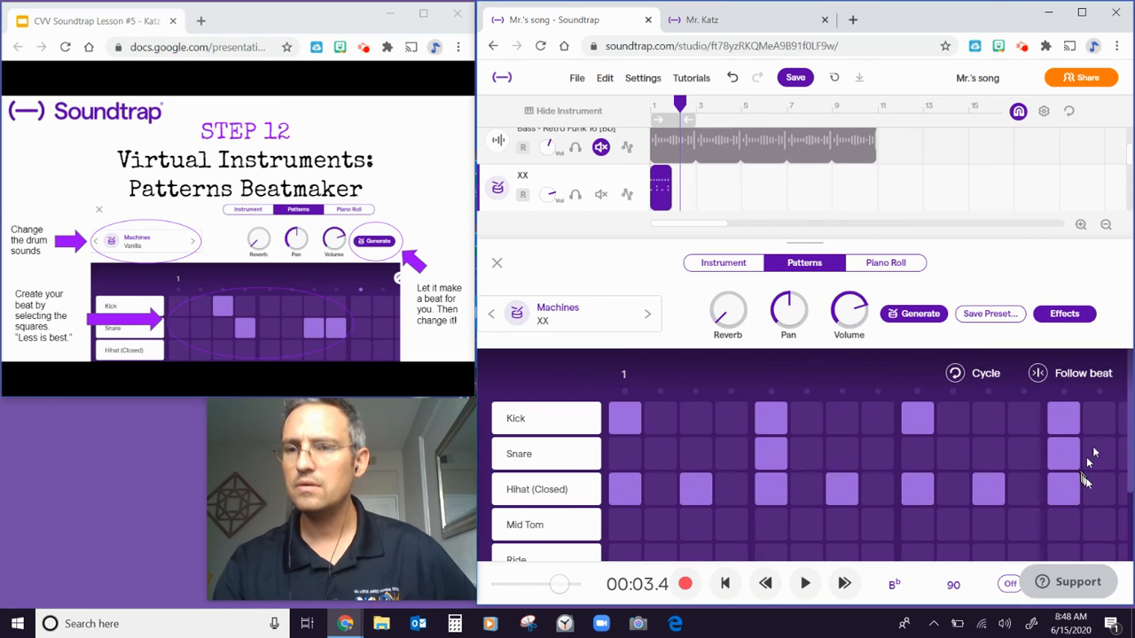
click(1122, 489)
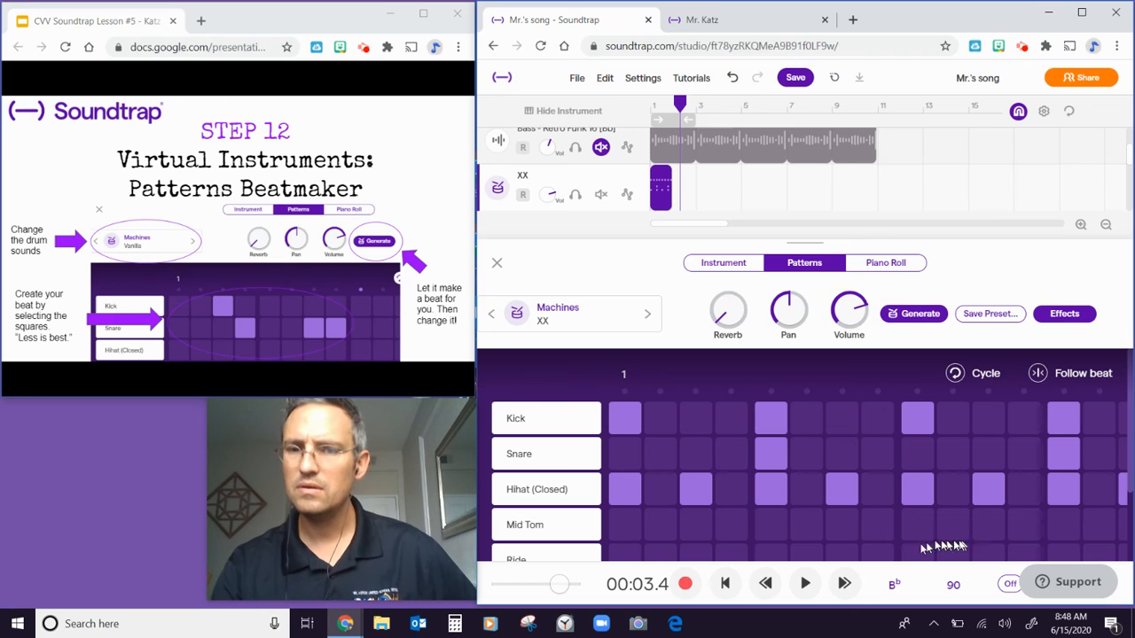
Step: Play the combined Kick, Snare and Hihat (Closed) beat from the start and stop playback
click(724, 583)
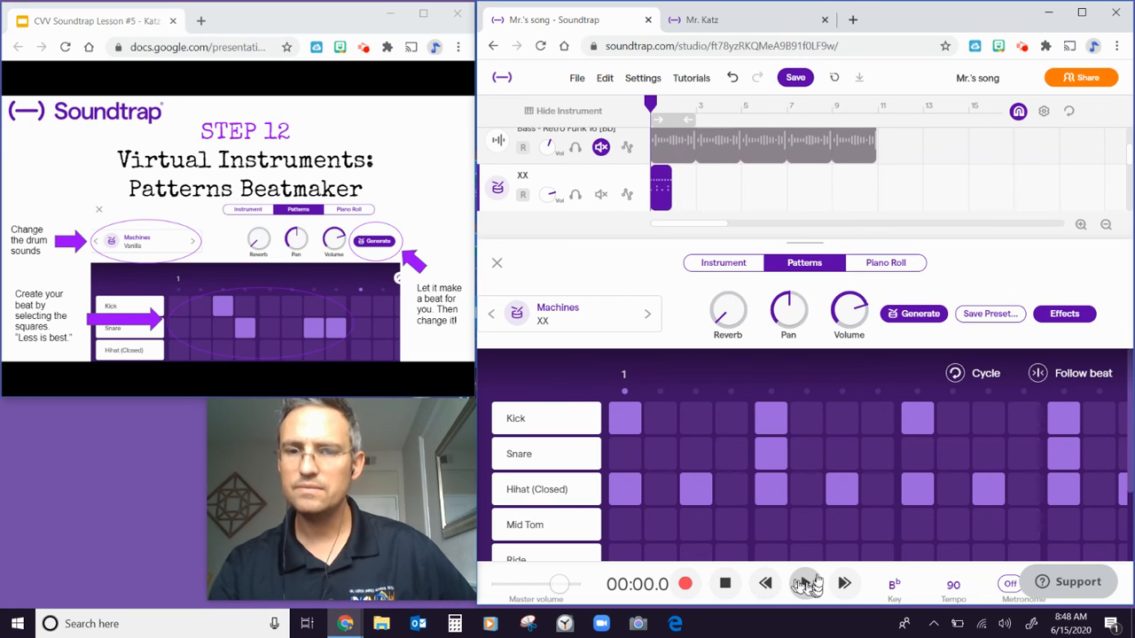
scroll(812, 529, down, 1)
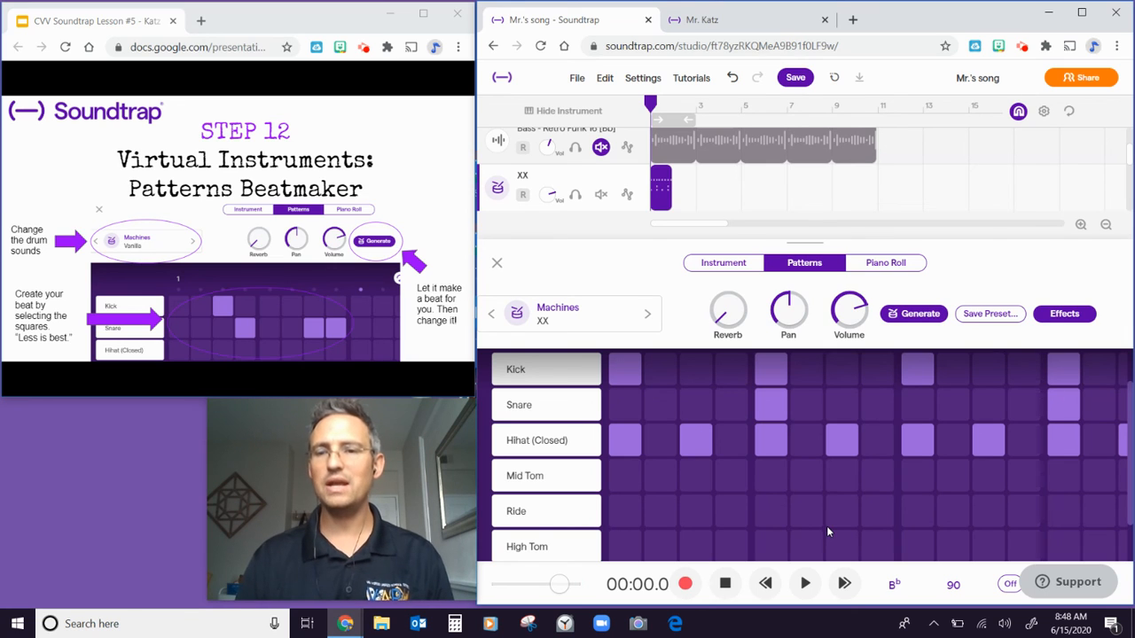
scroll(827, 530, up, 1)
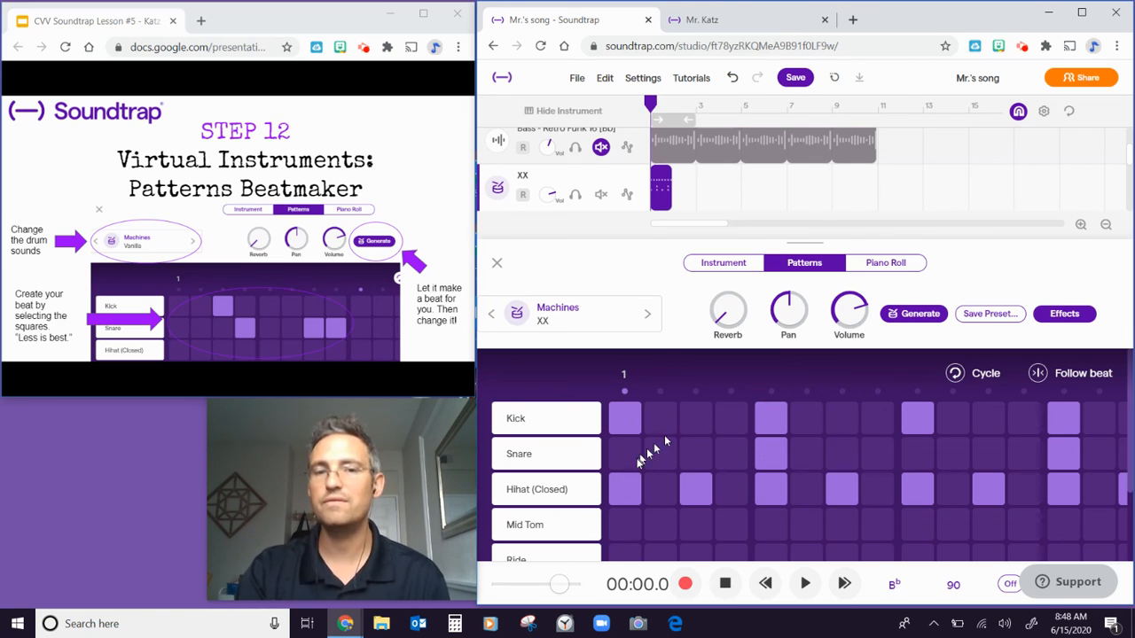
click(773, 450)
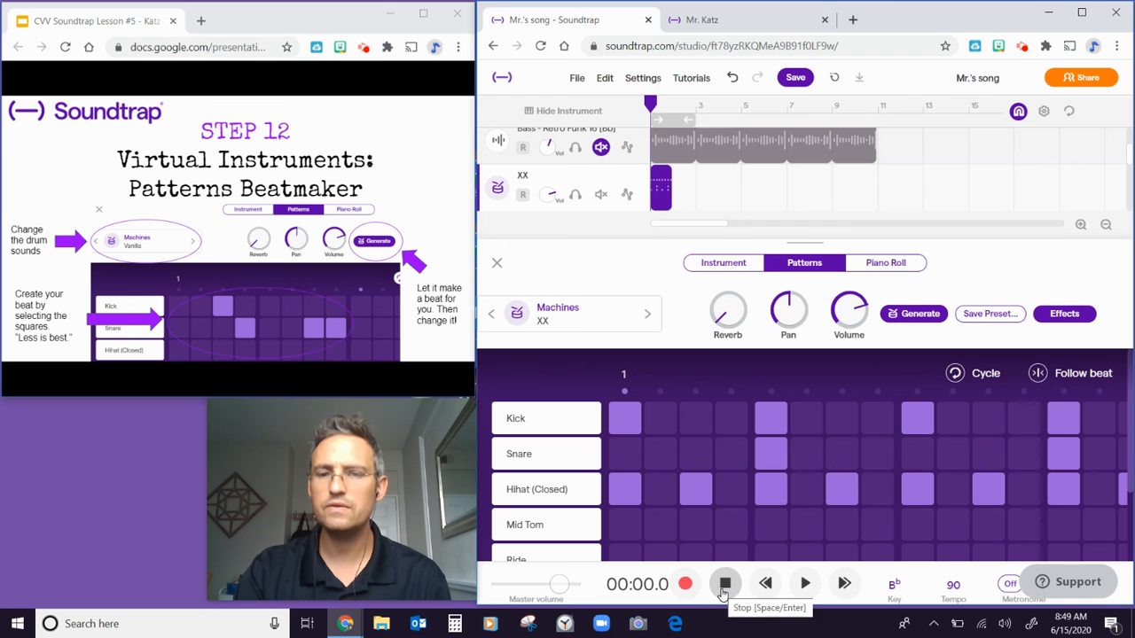
click(805, 583)
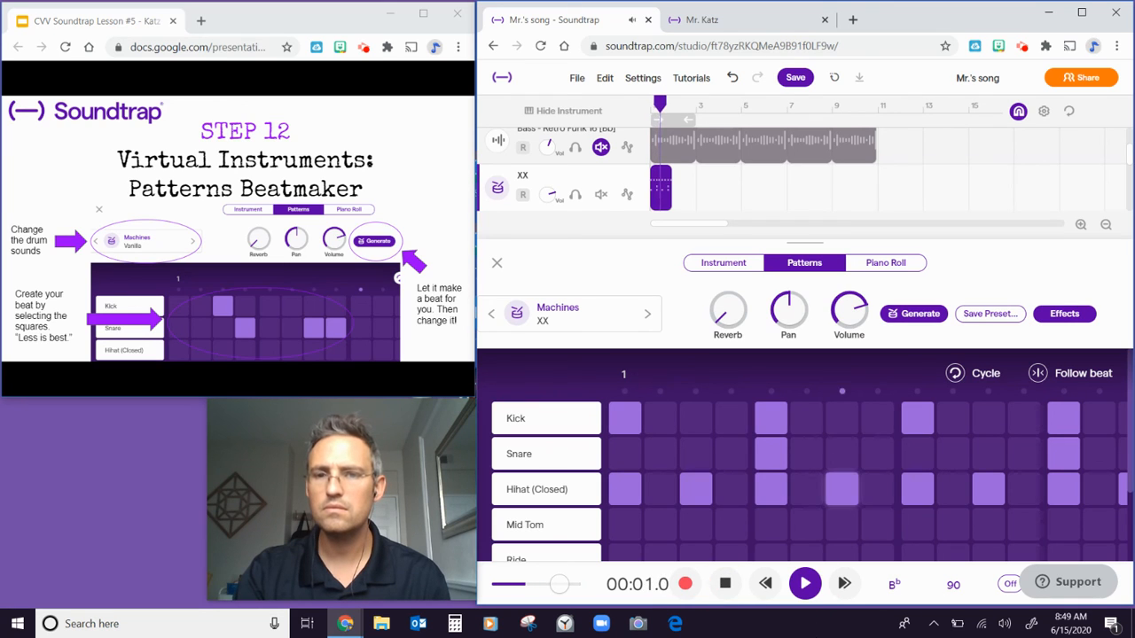
click(725, 583)
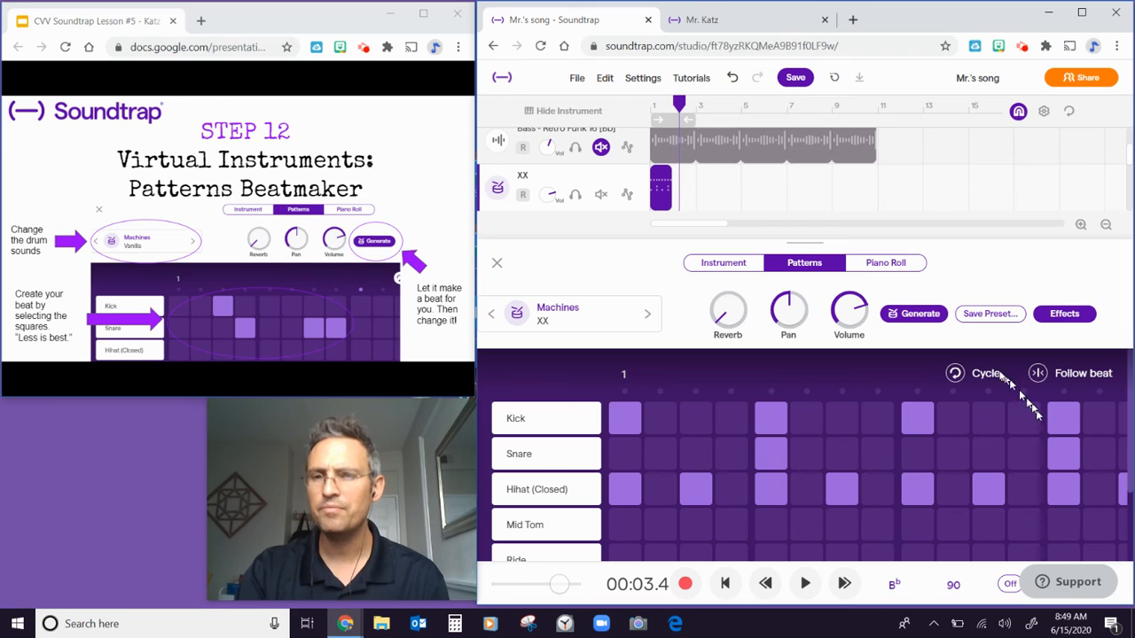
Step: Turn on Cycle and loop the XX drum region along the timeline up to bar 11
click(955, 374)
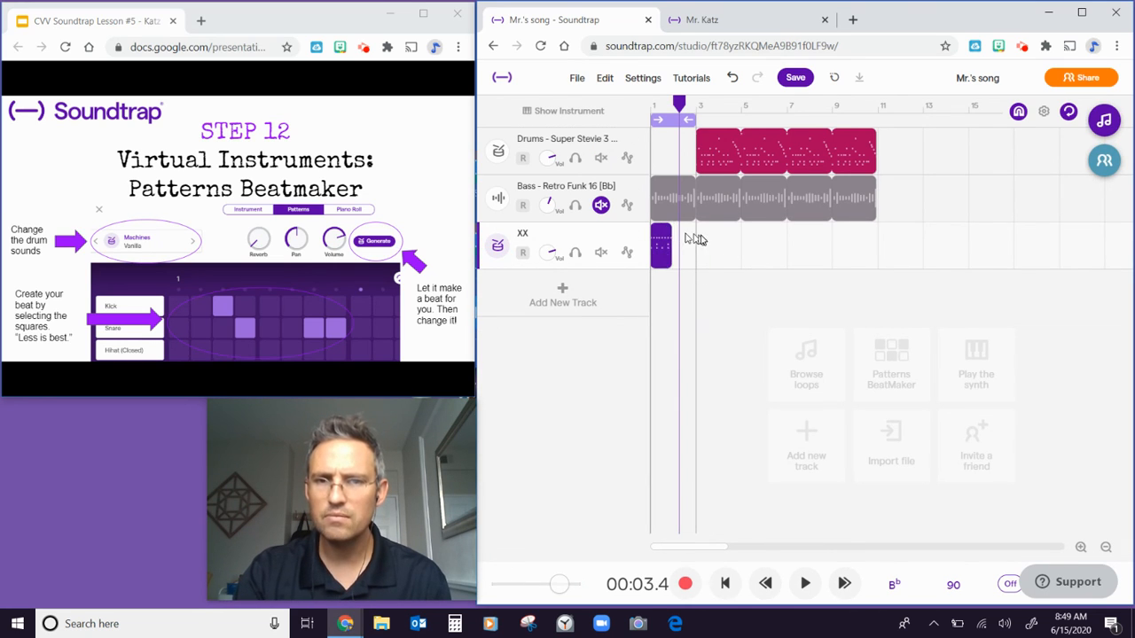
drag(670, 233, 860, 236)
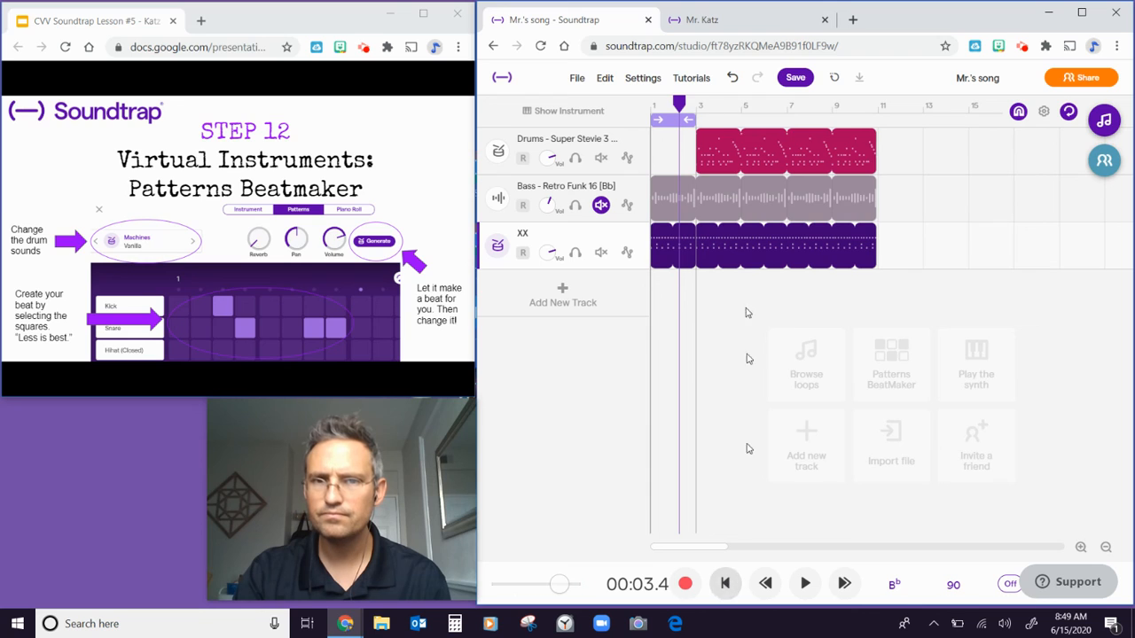
click(671, 122)
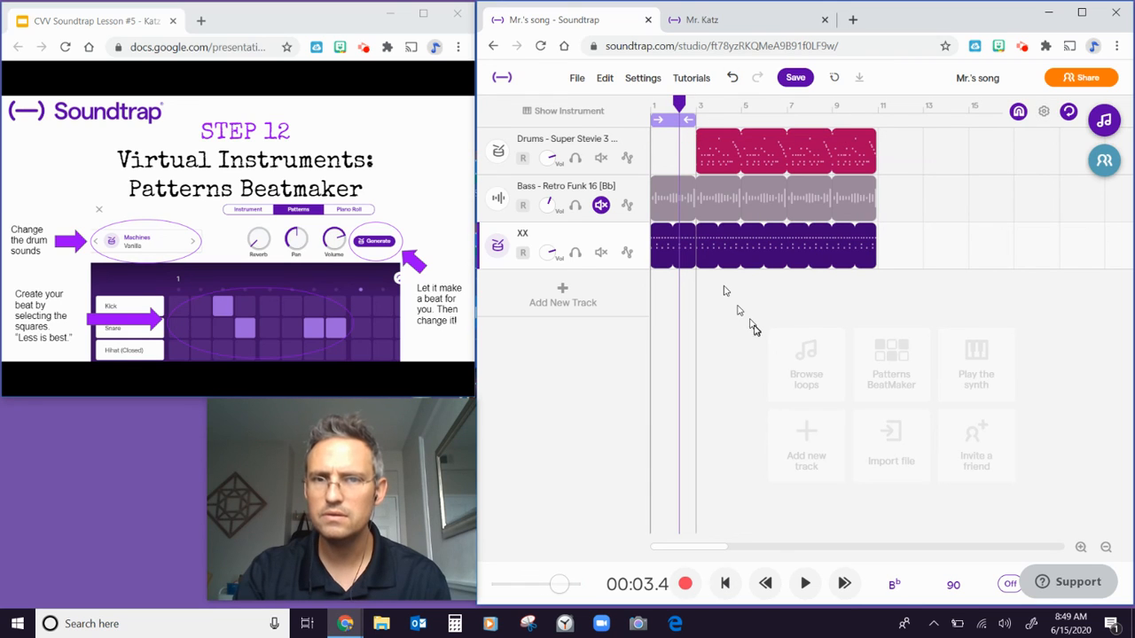
Step: Turn off Cycle, play the song from the current position in bar 2, and stop playback
click(676, 121)
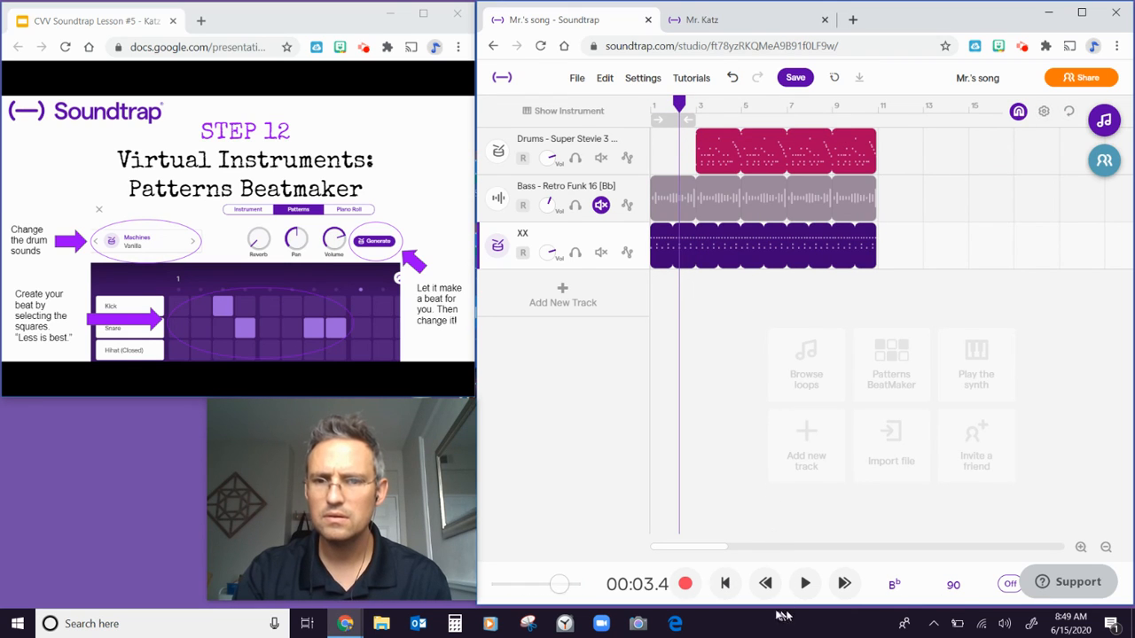
click(803, 585)
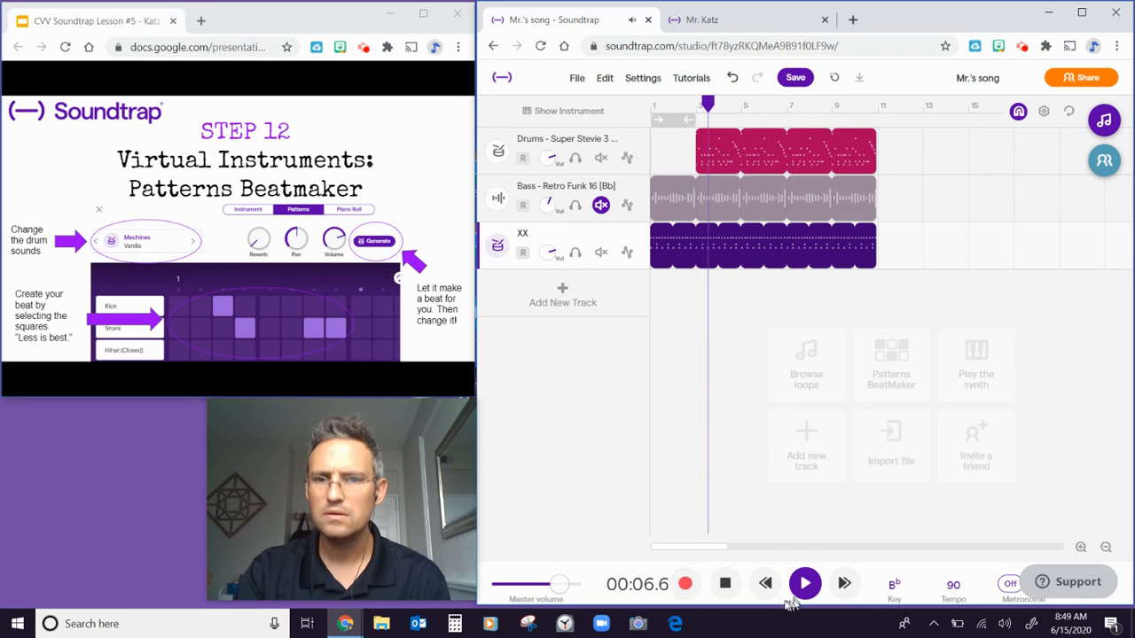
click(725, 583)
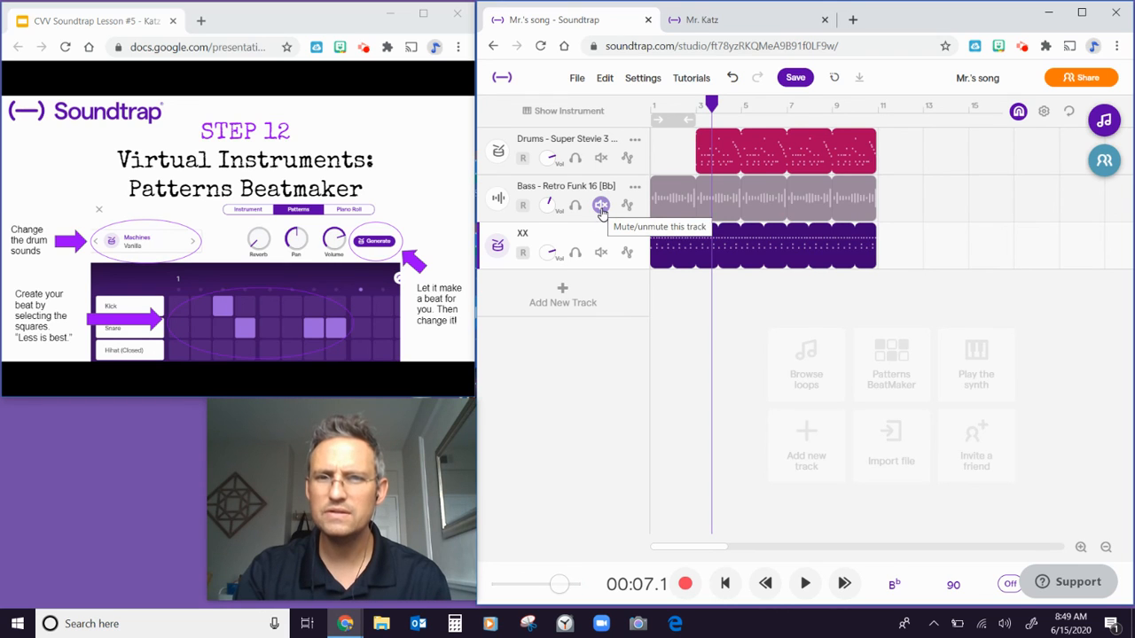
Step: Unmute the Bass - Retro Funk 16 track, mute the Super Stevie drums track, and play and stop the song
click(601, 205)
click(601, 157)
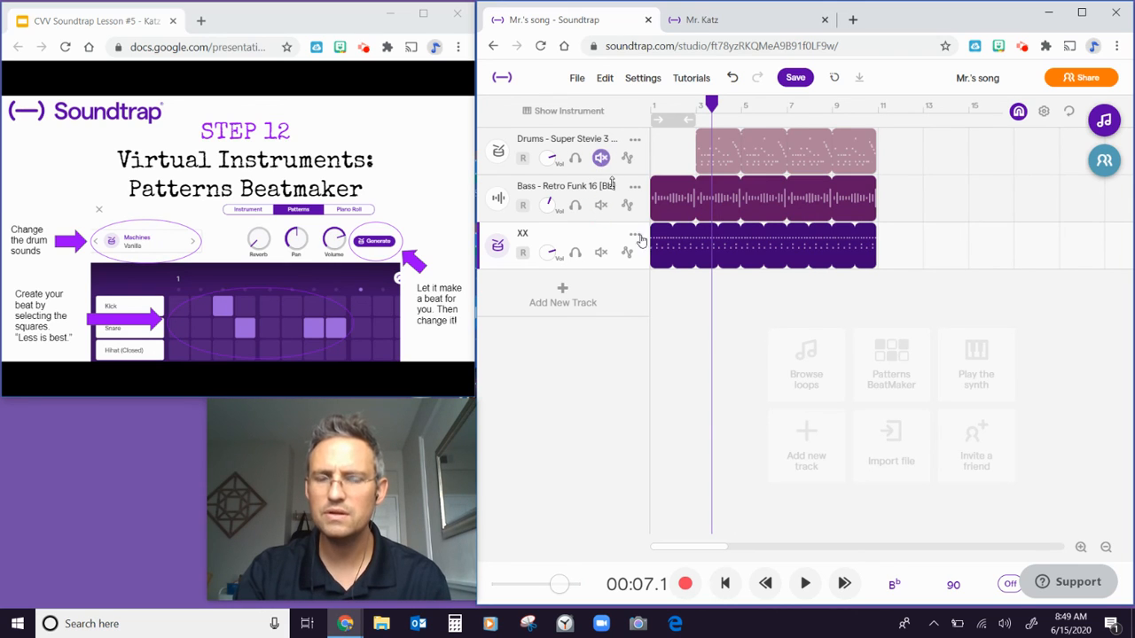
click(805, 583)
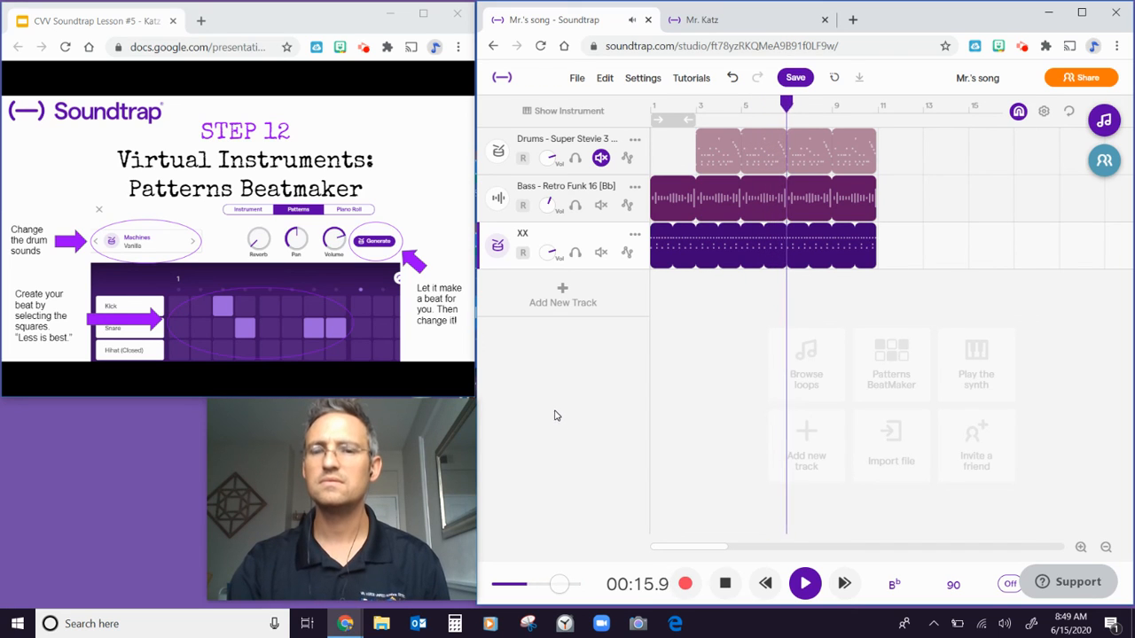
click(725, 584)
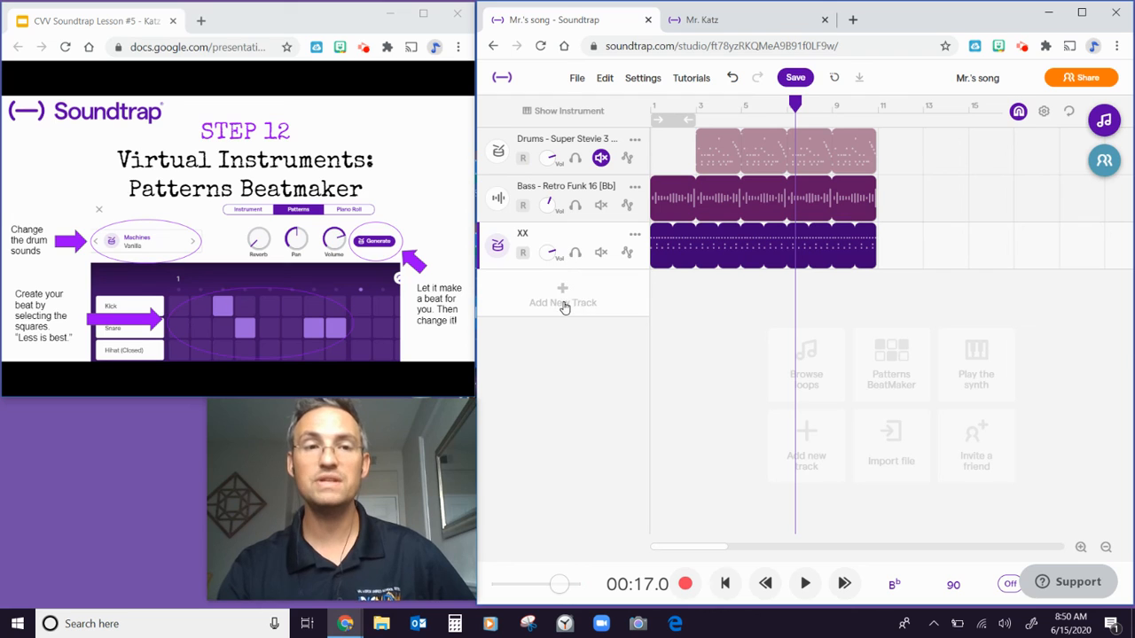
Step: Open the XX drum track's instrument view and audition several of its drum pads
click(345, 28)
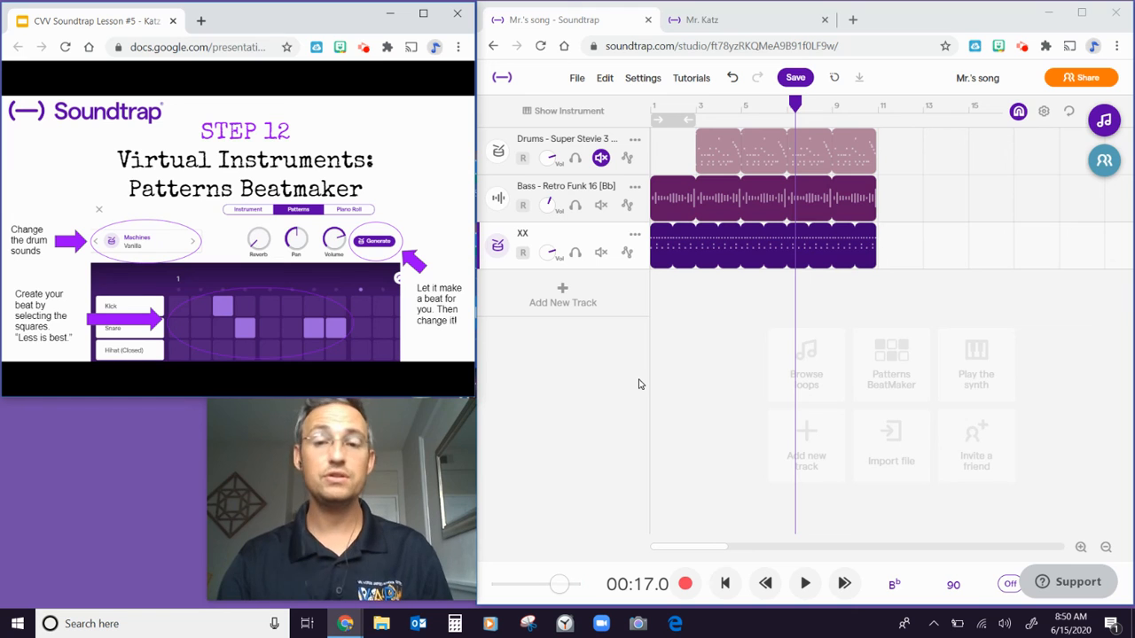
click(499, 245)
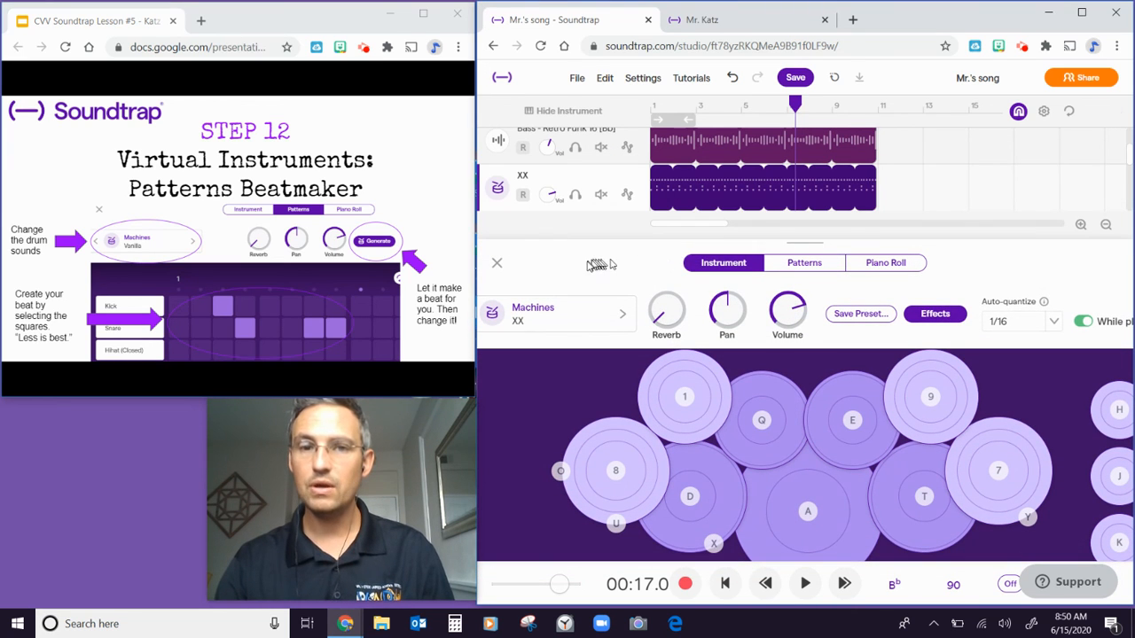
click(744, 266)
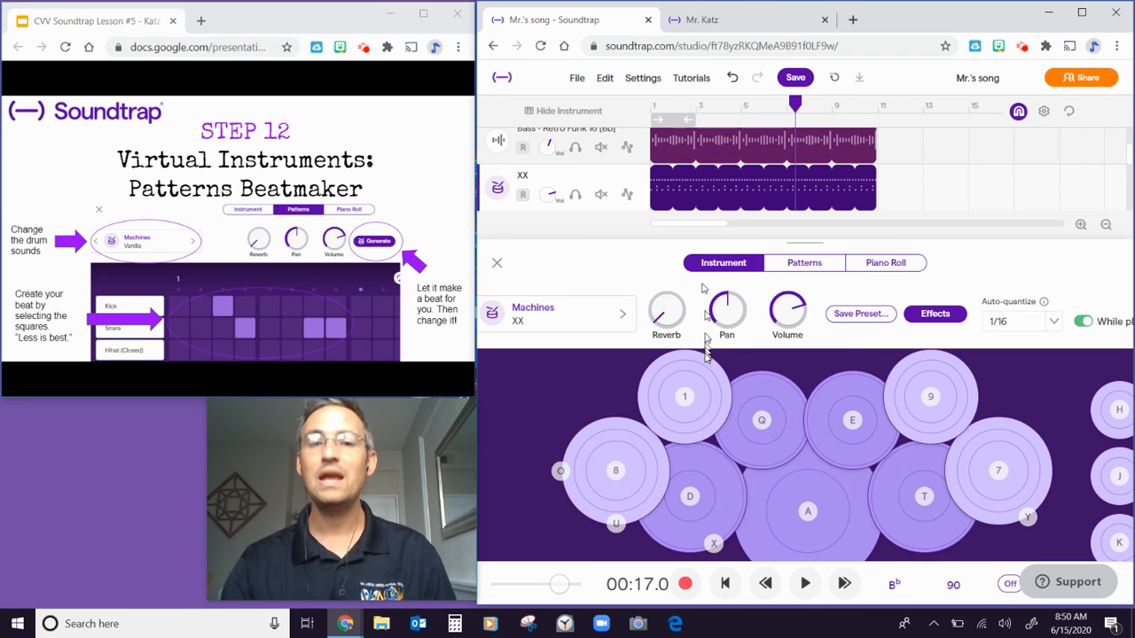
click(771, 422)
click(804, 500)
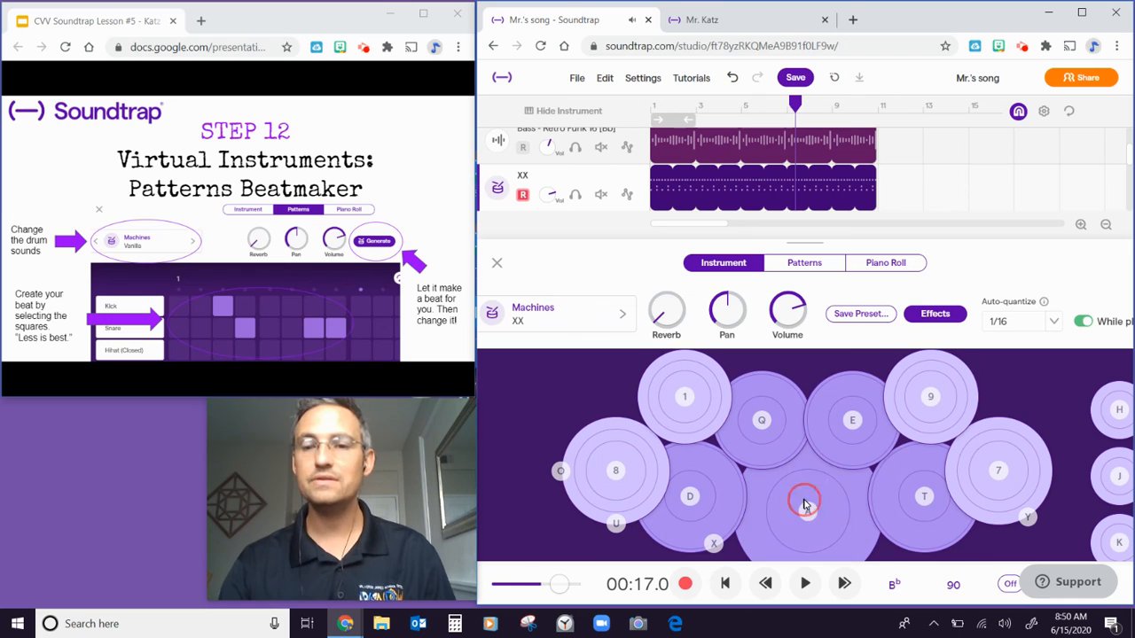
click(862, 426)
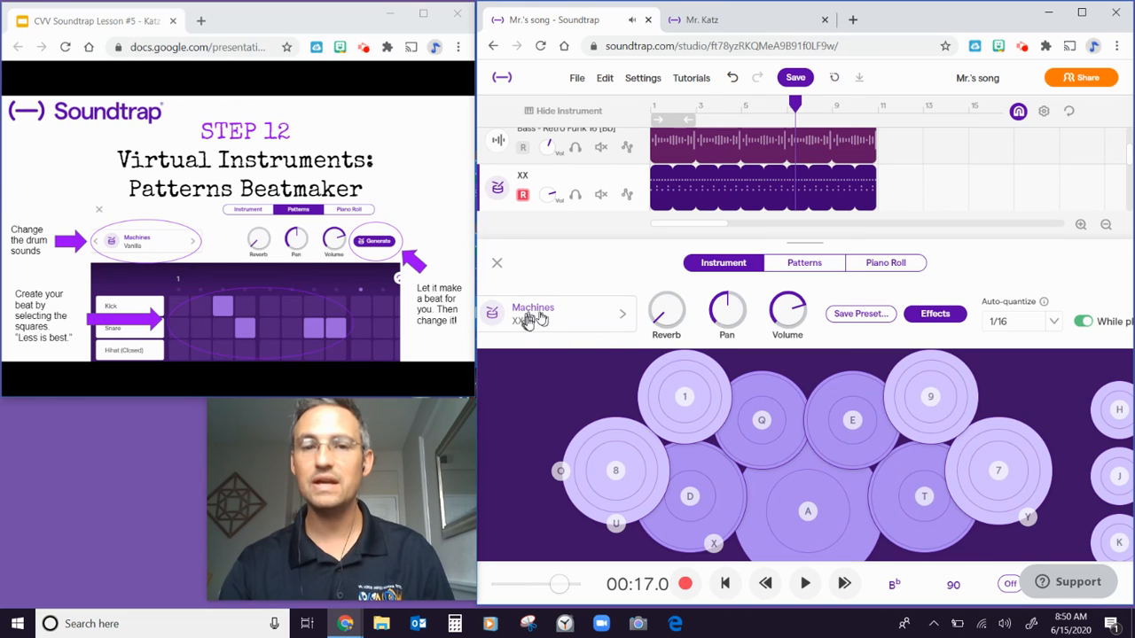
click(901, 486)
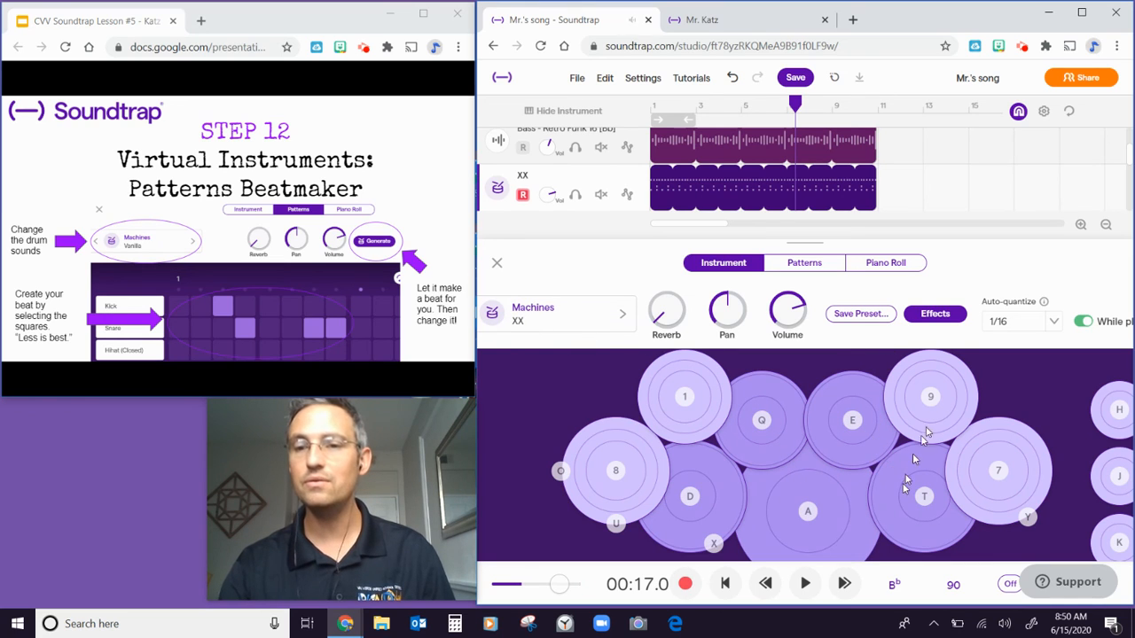
click(933, 404)
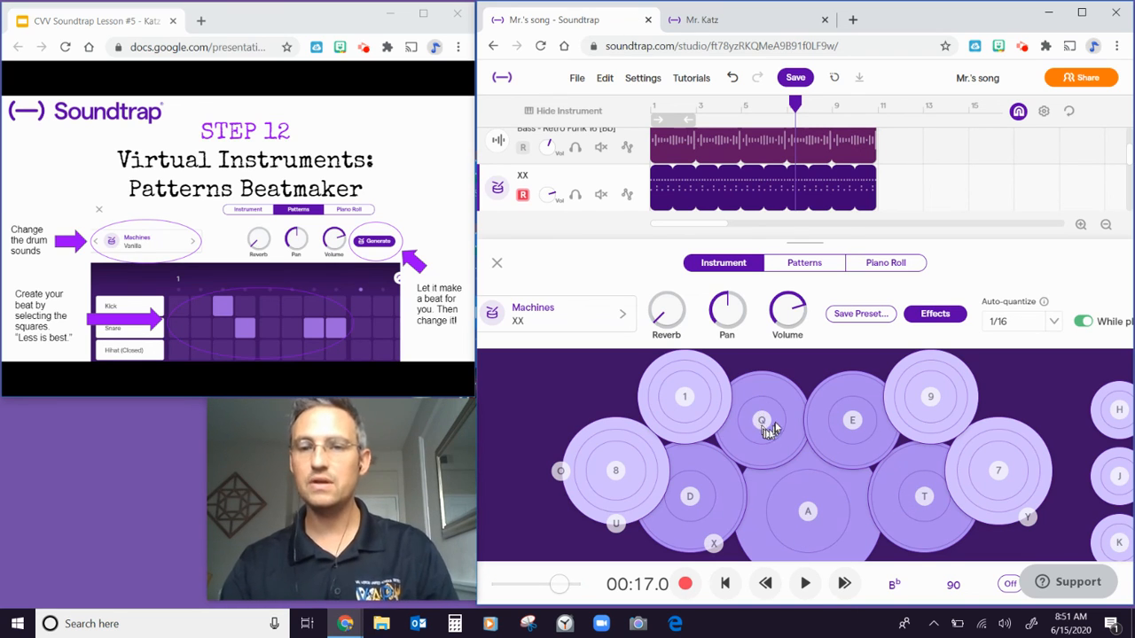
Step: Add Kick hits on the 4th and 12th squares of bar 1 in the XX track's pattern
click(802, 271)
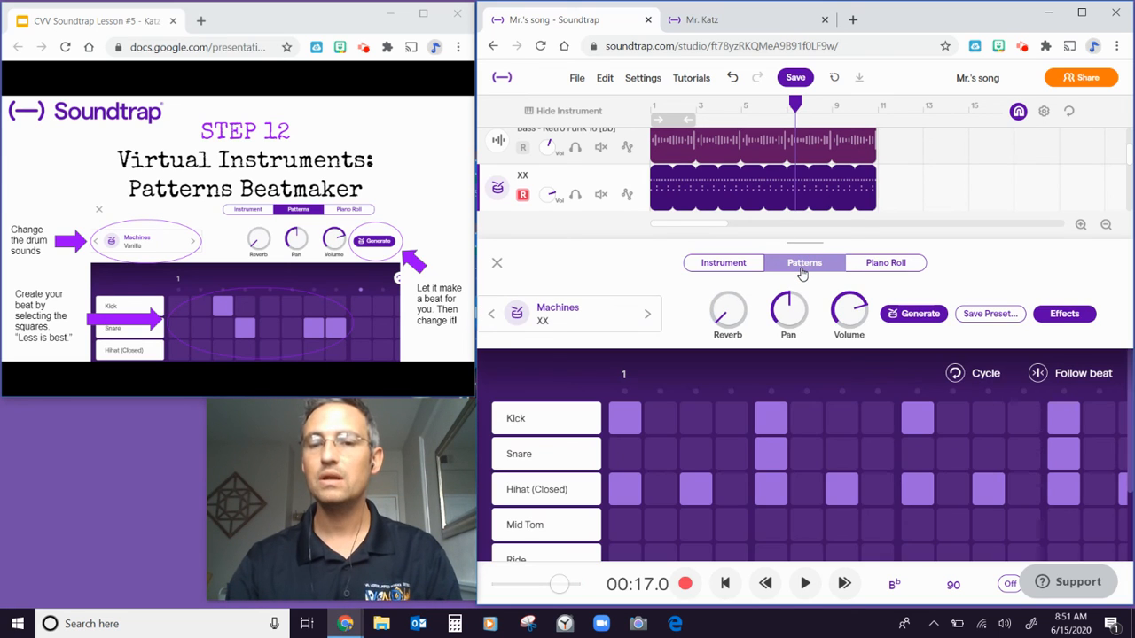
click(729, 420)
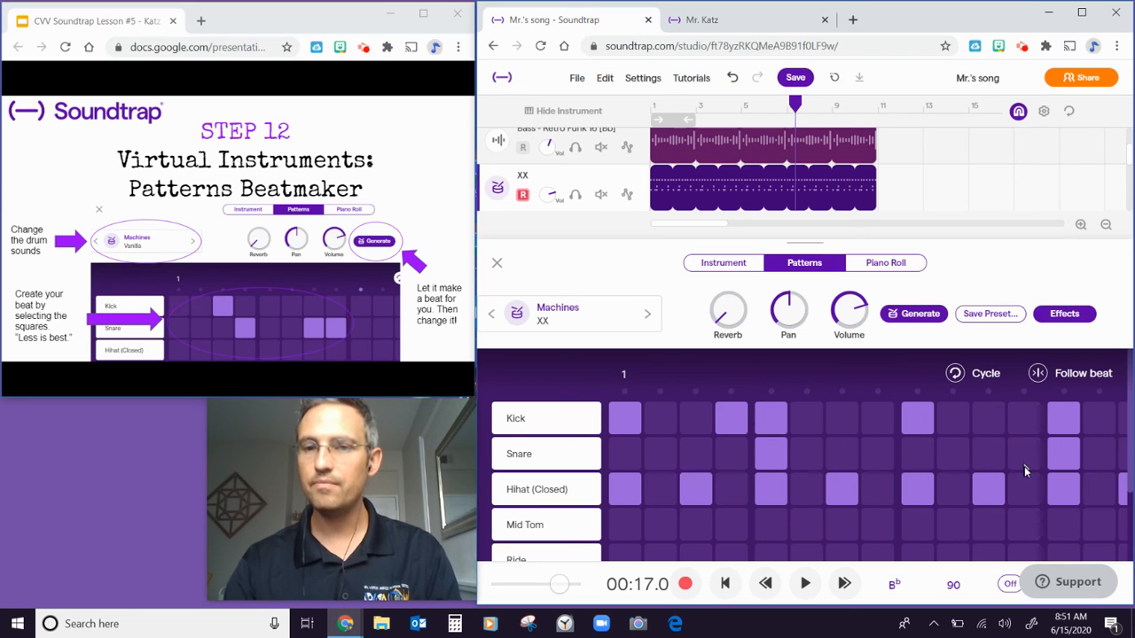
click(1026, 421)
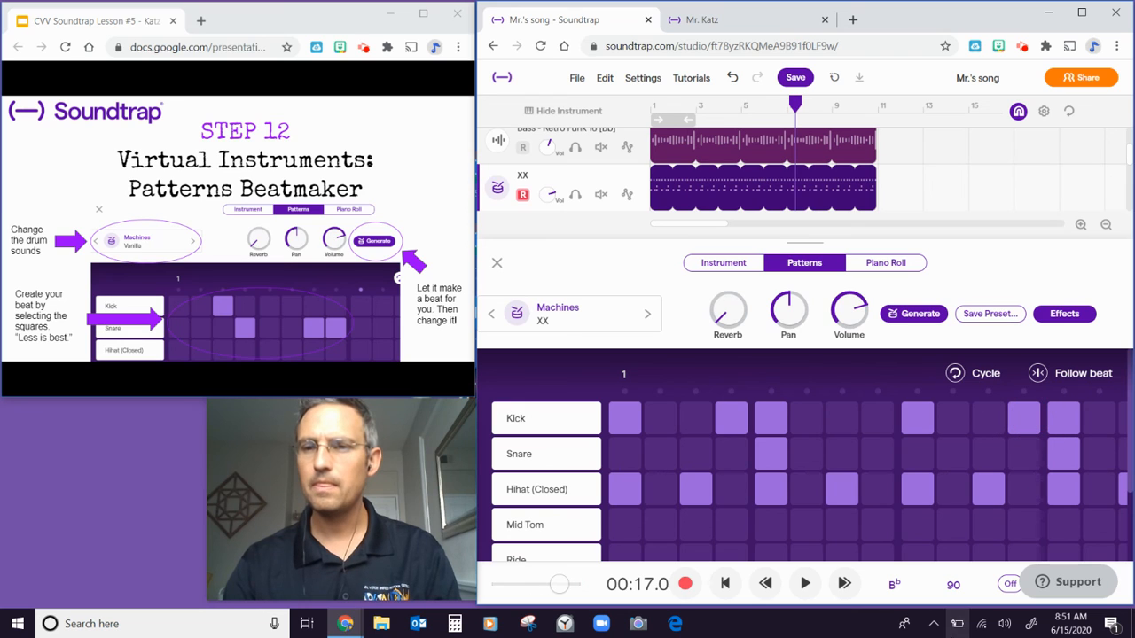
Step: Play the edited drum beat with the bass from the start and stop playback
click(732, 591)
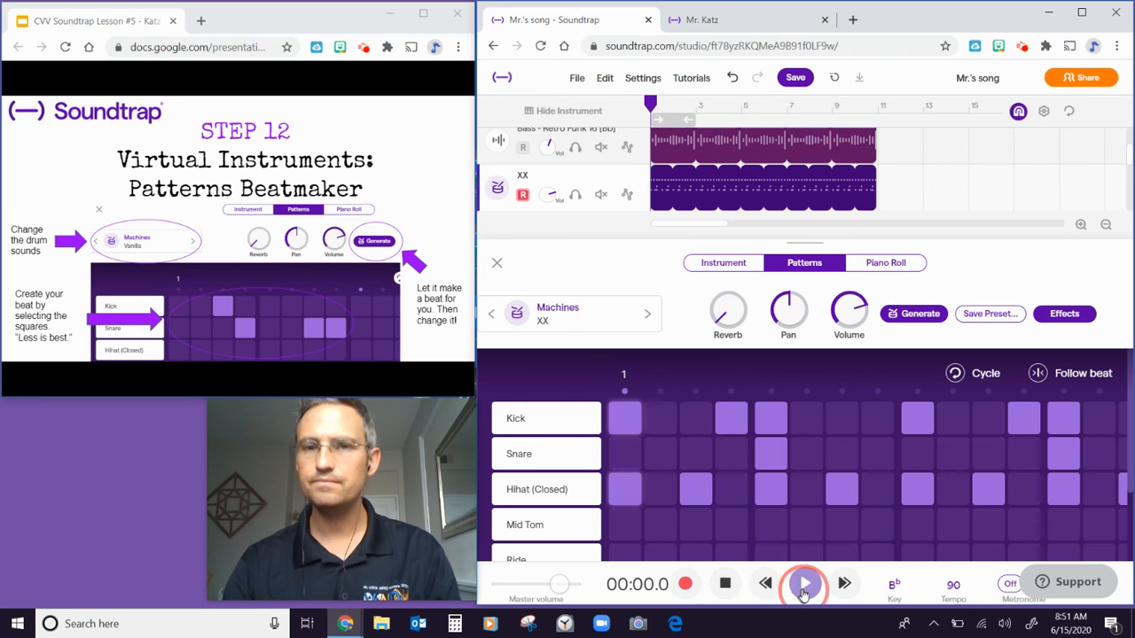
click(805, 585)
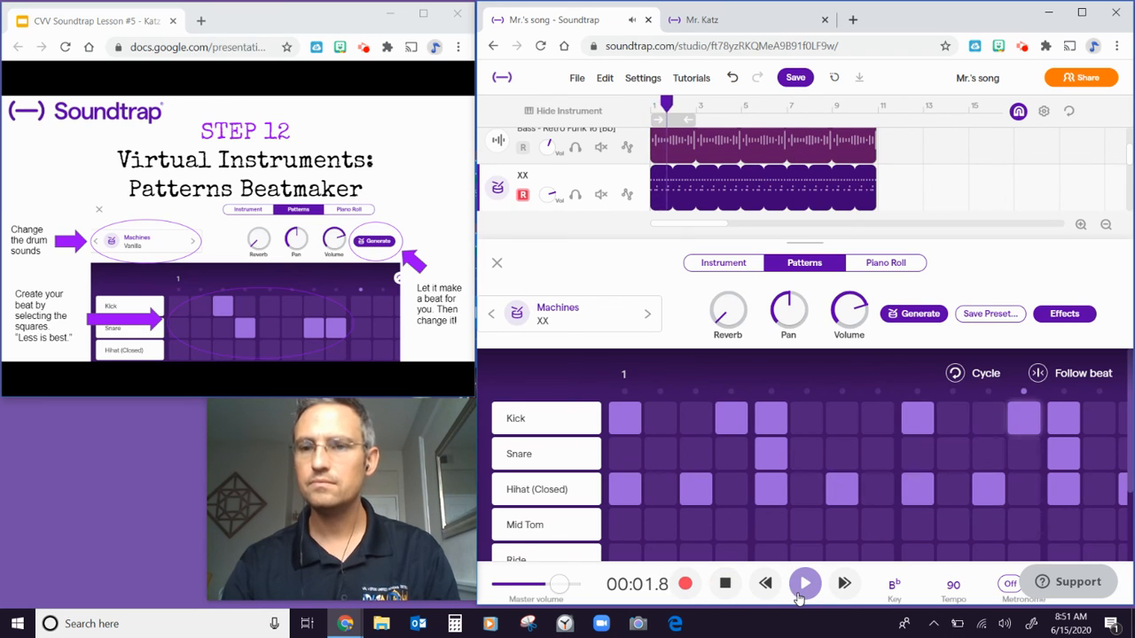
click(725, 584)
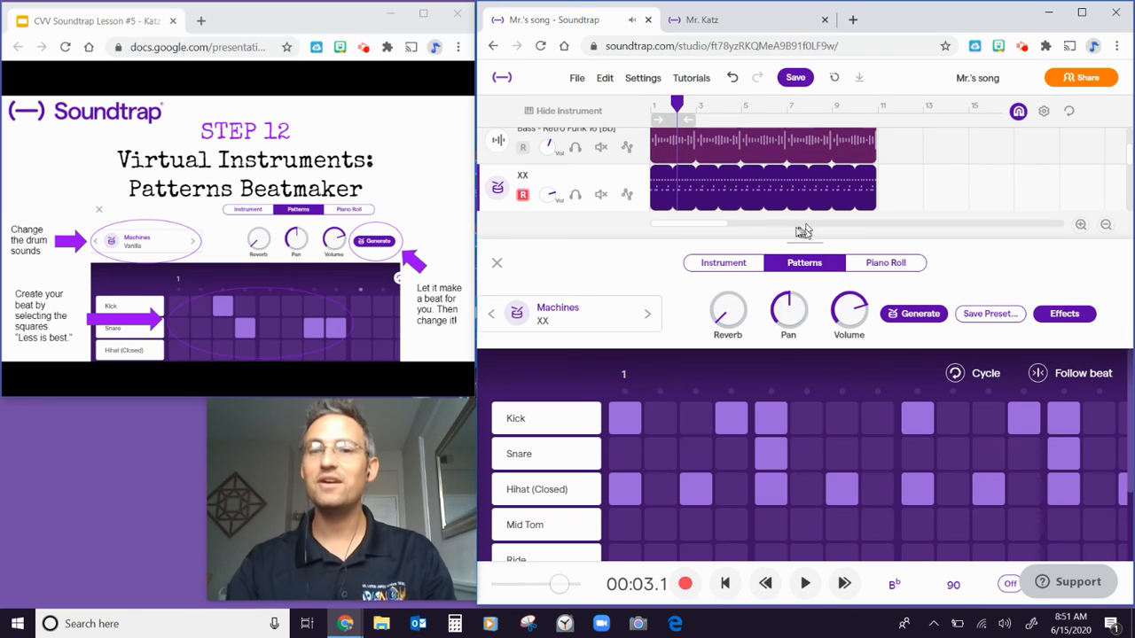
Step: Close the XX track's pattern editor and advance the lesson slides to Step 13, Add New Tracks
click(497, 263)
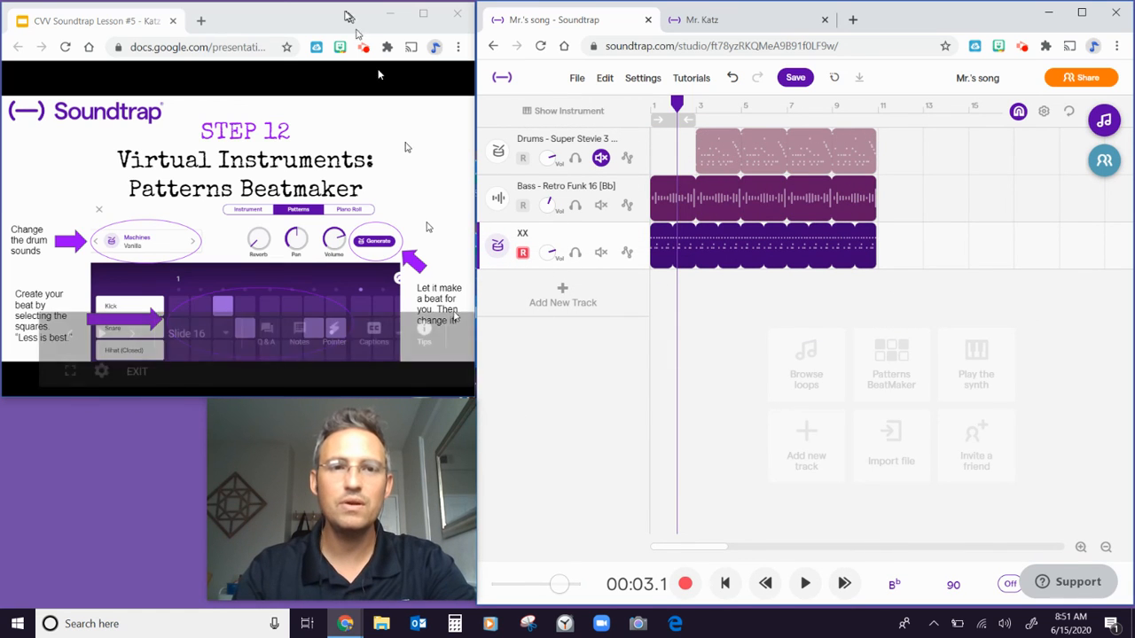
click(275, 15)
key(Right)
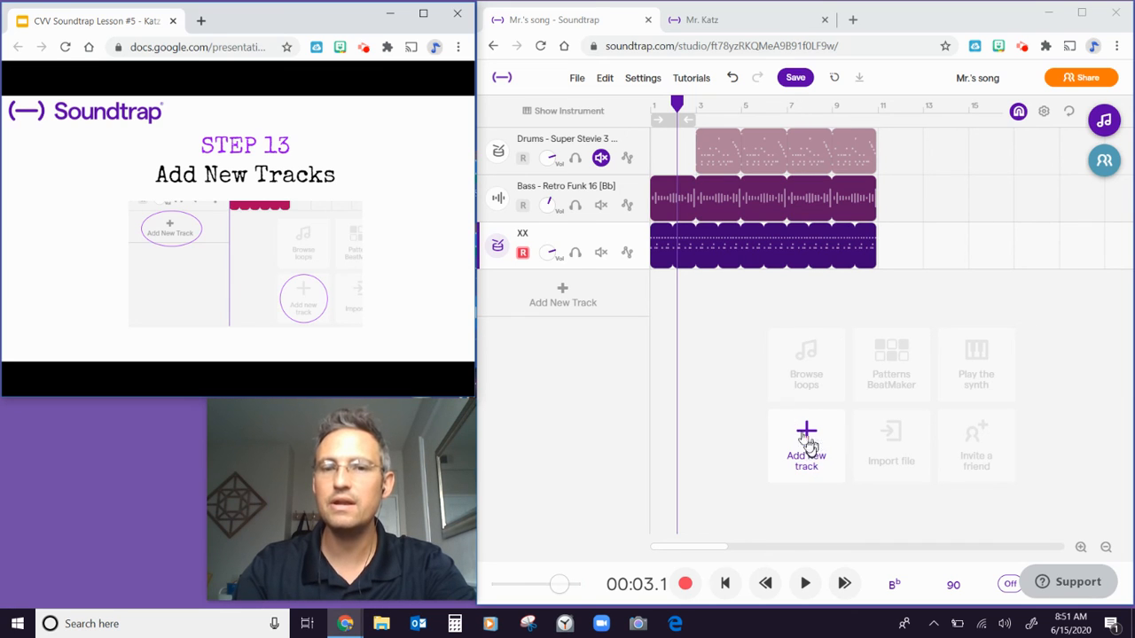
Step: Add a new Piano & keyboards track and set its instrument sound to Rhodes
click(593, 307)
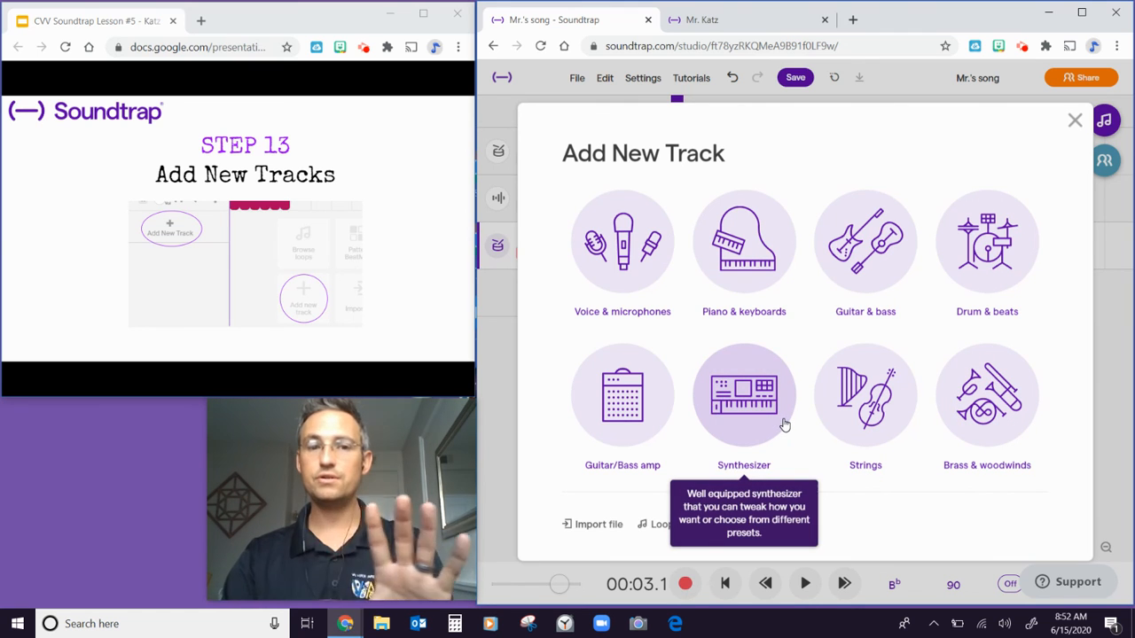
click(736, 263)
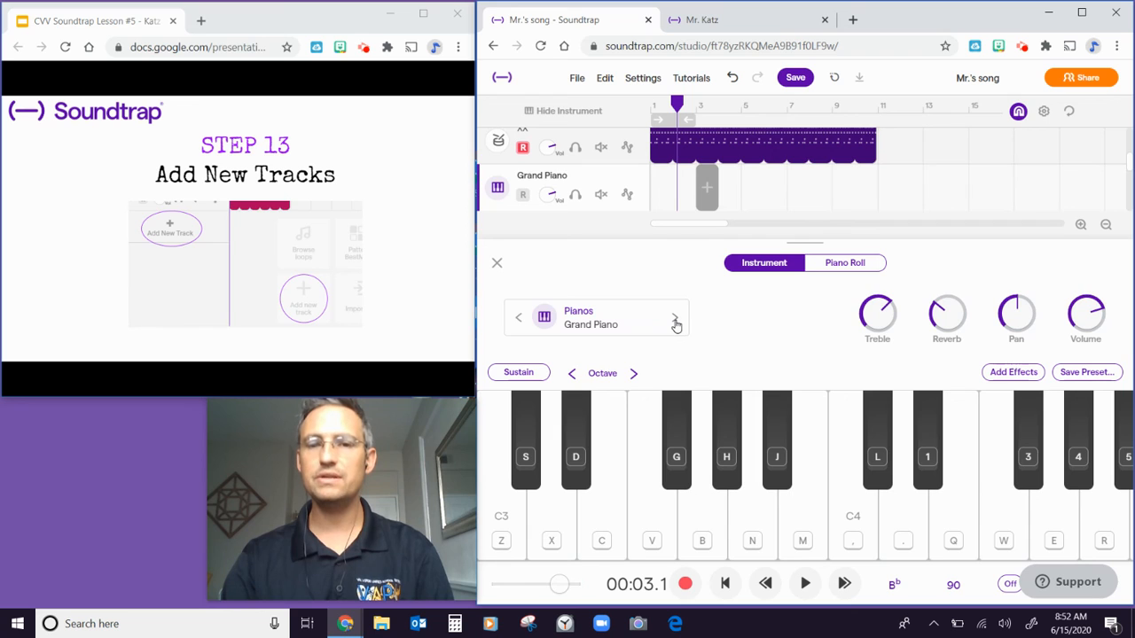
click(676, 321)
click(676, 322)
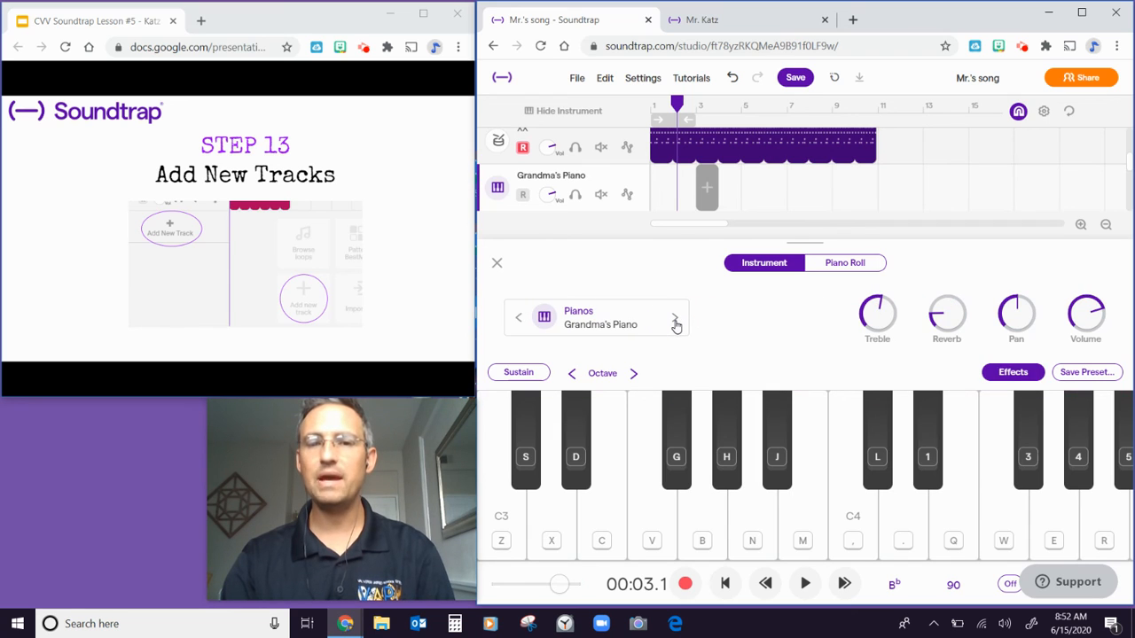
click(675, 321)
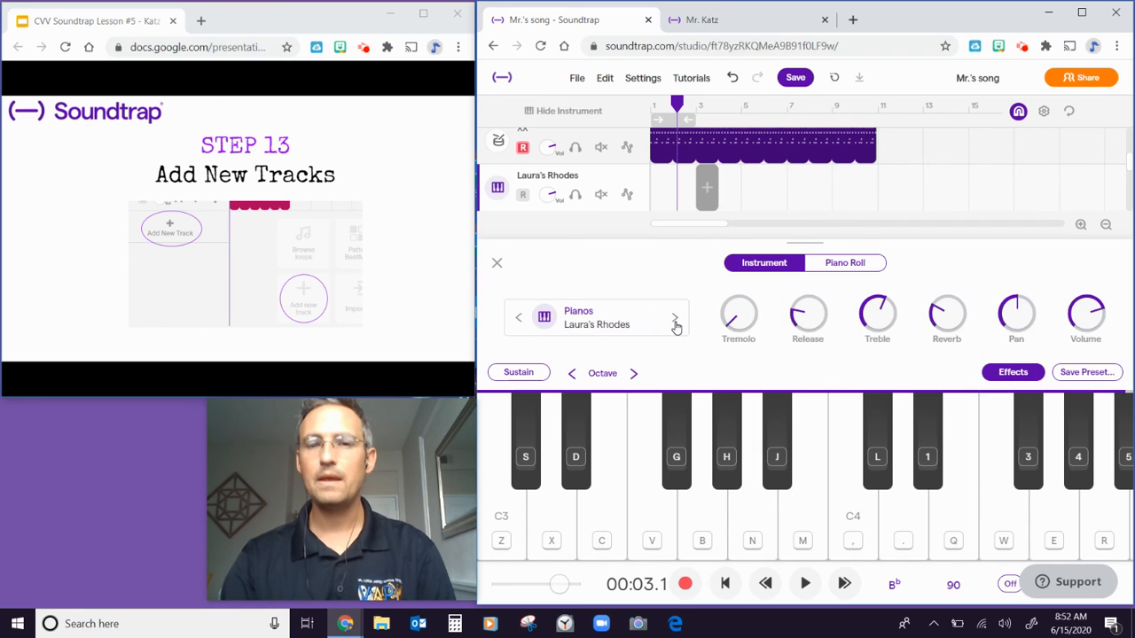
click(676, 321)
click(676, 321)
click(676, 320)
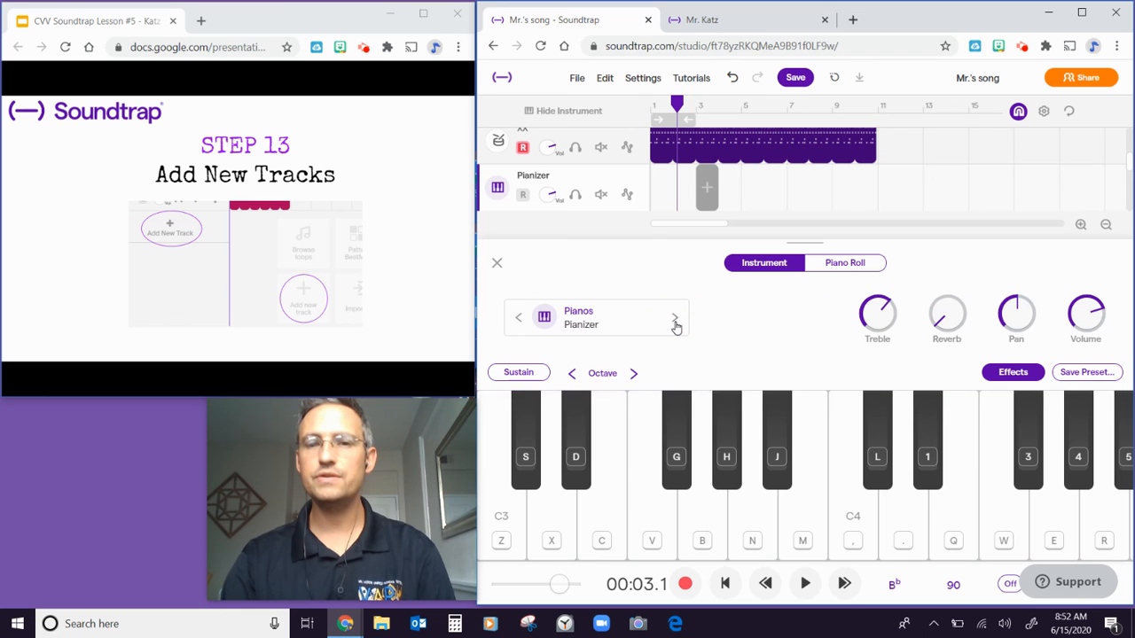
click(676, 321)
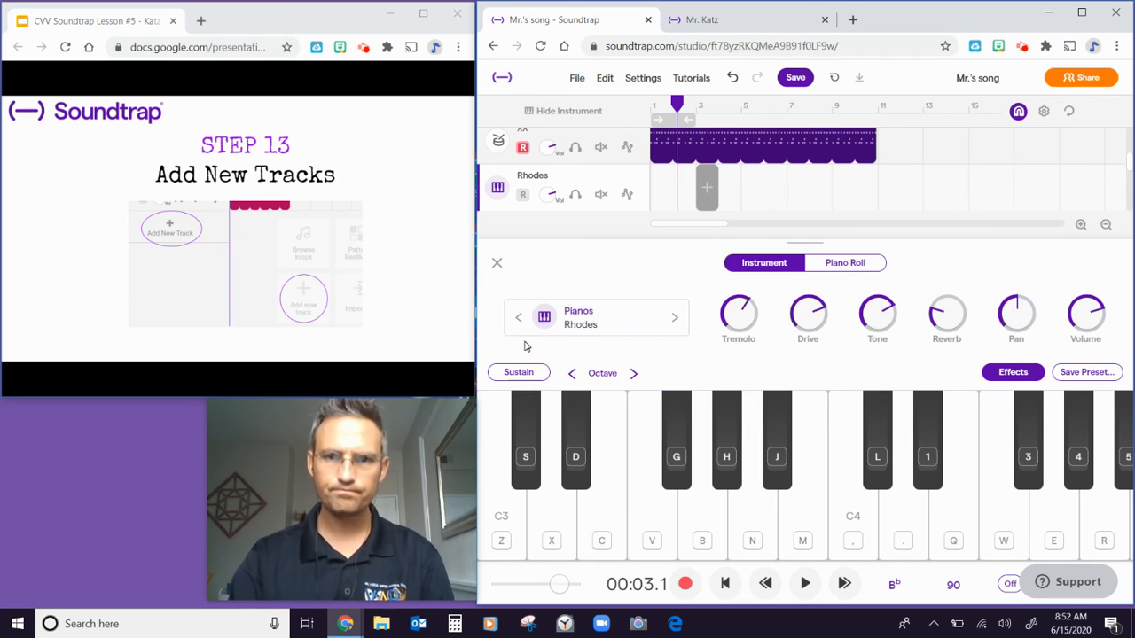
Step: Play the song from the start while trying Bb, Eb and F notes on the Rhodes keyboard, and return the playhead to the start
click(724, 583)
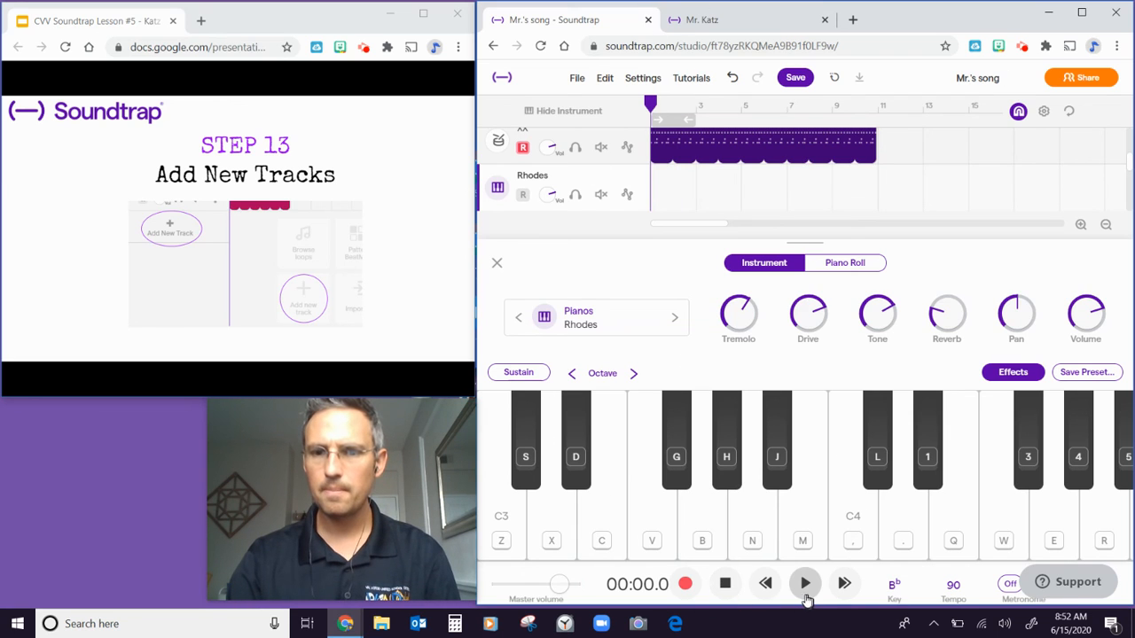
click(805, 597)
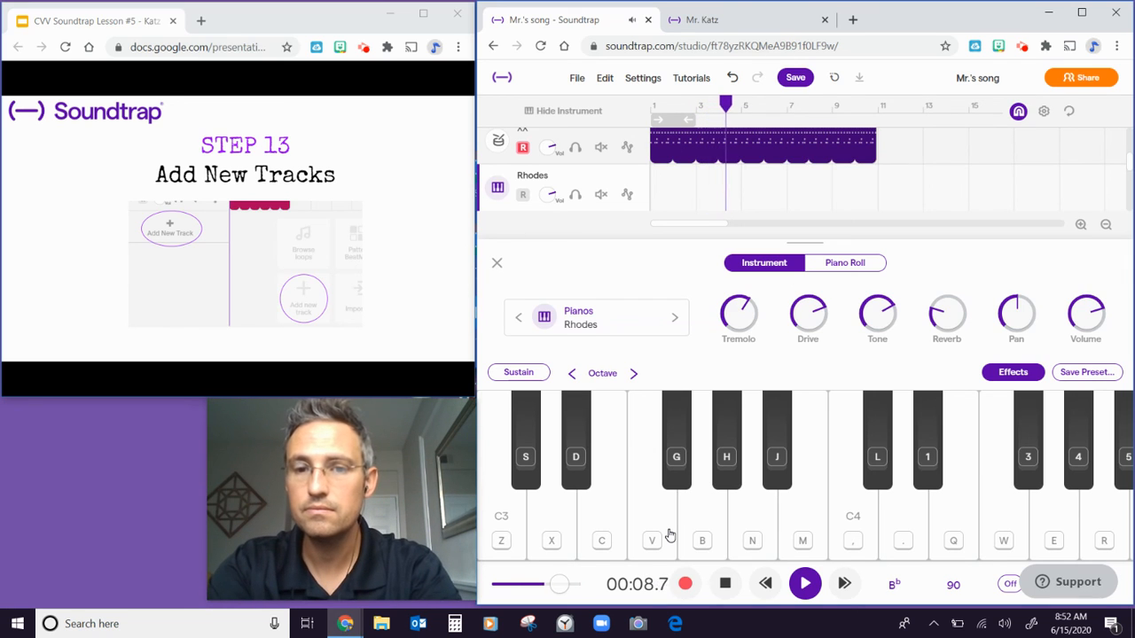
click(777, 466)
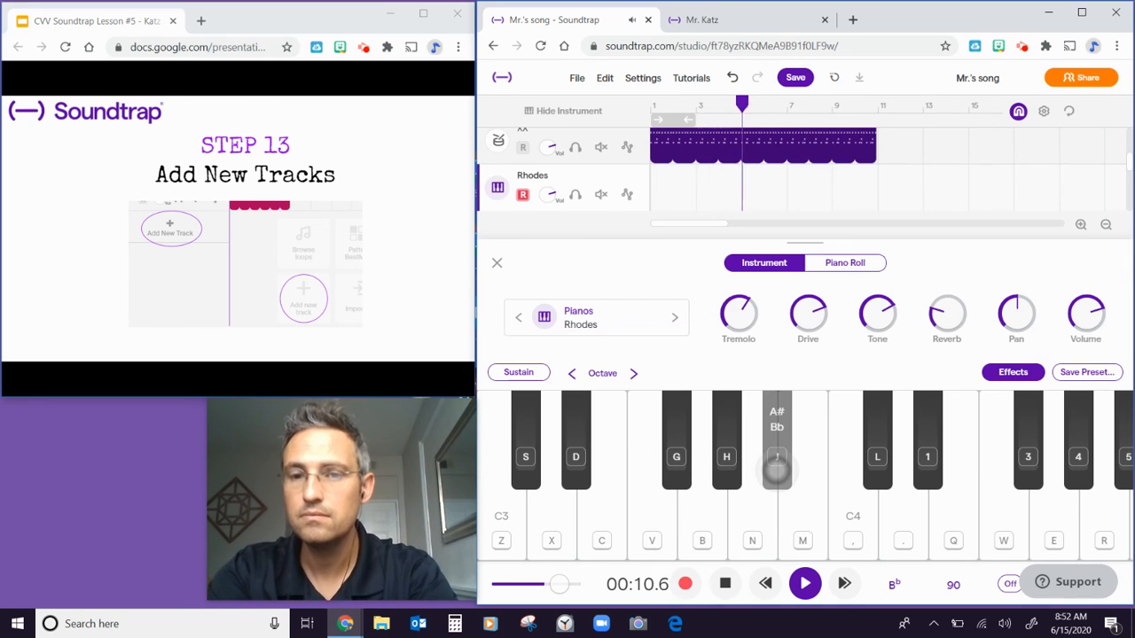
click(927, 452)
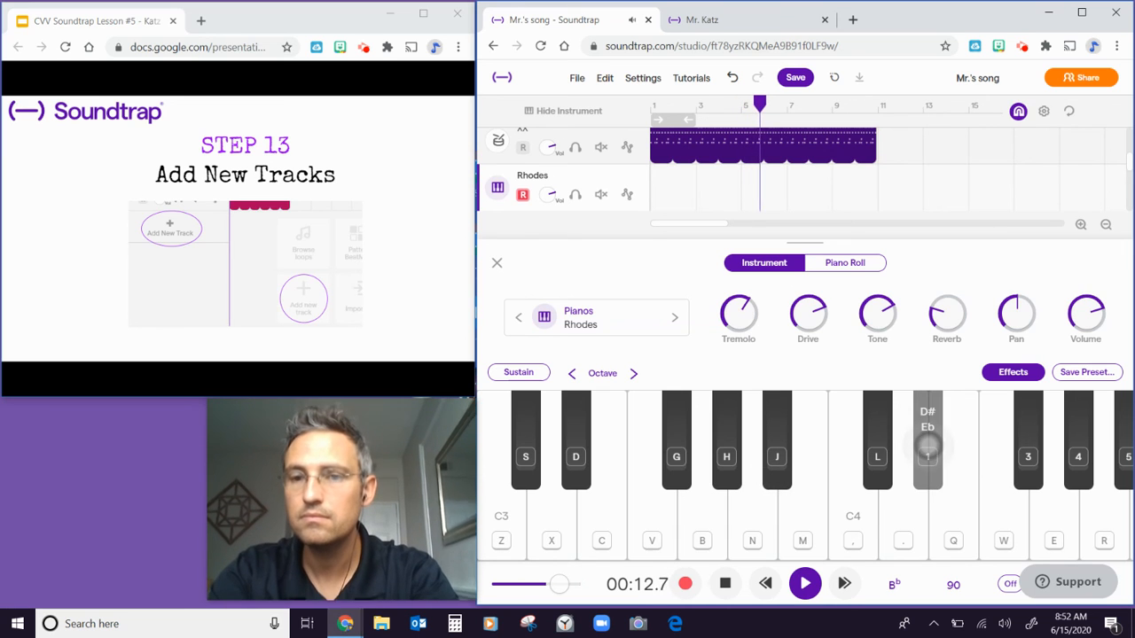
click(927, 454)
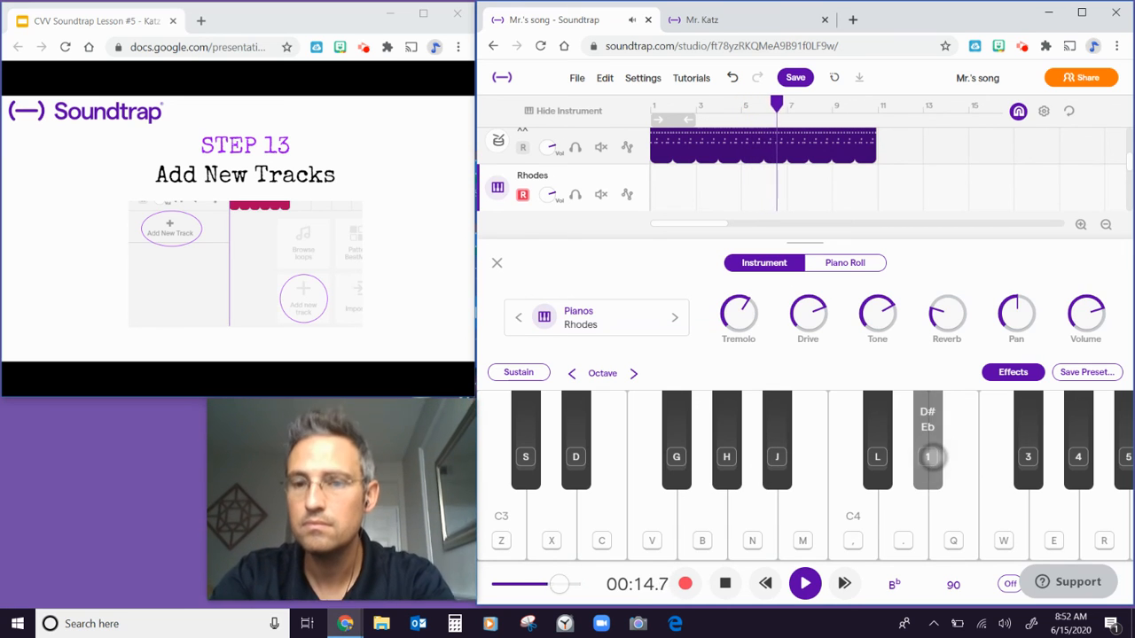
click(1007, 504)
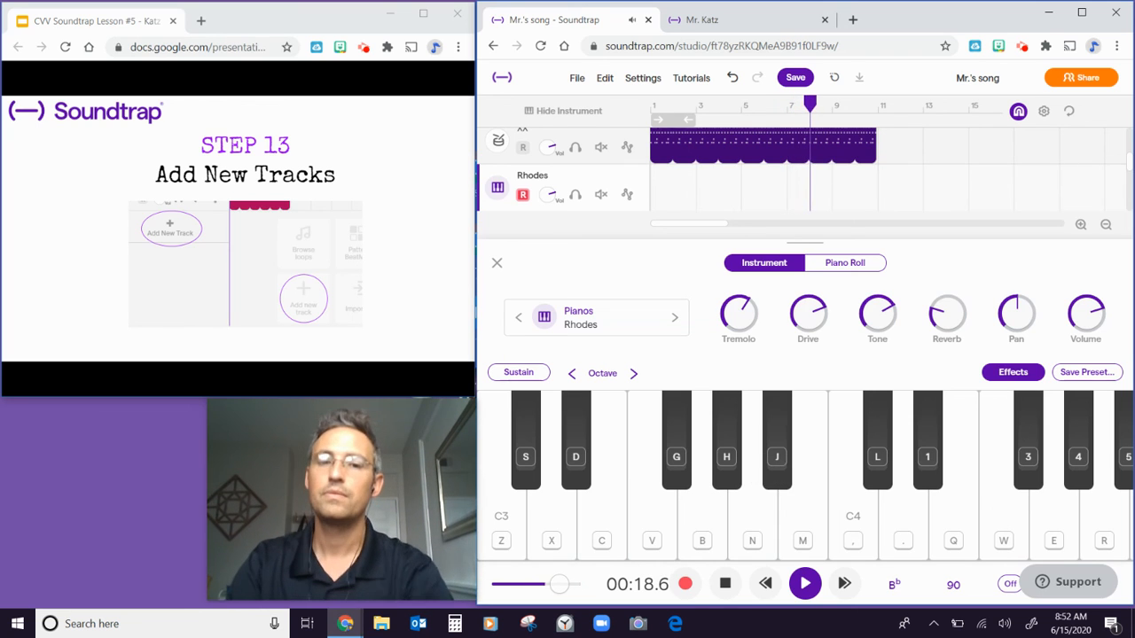
click(725, 586)
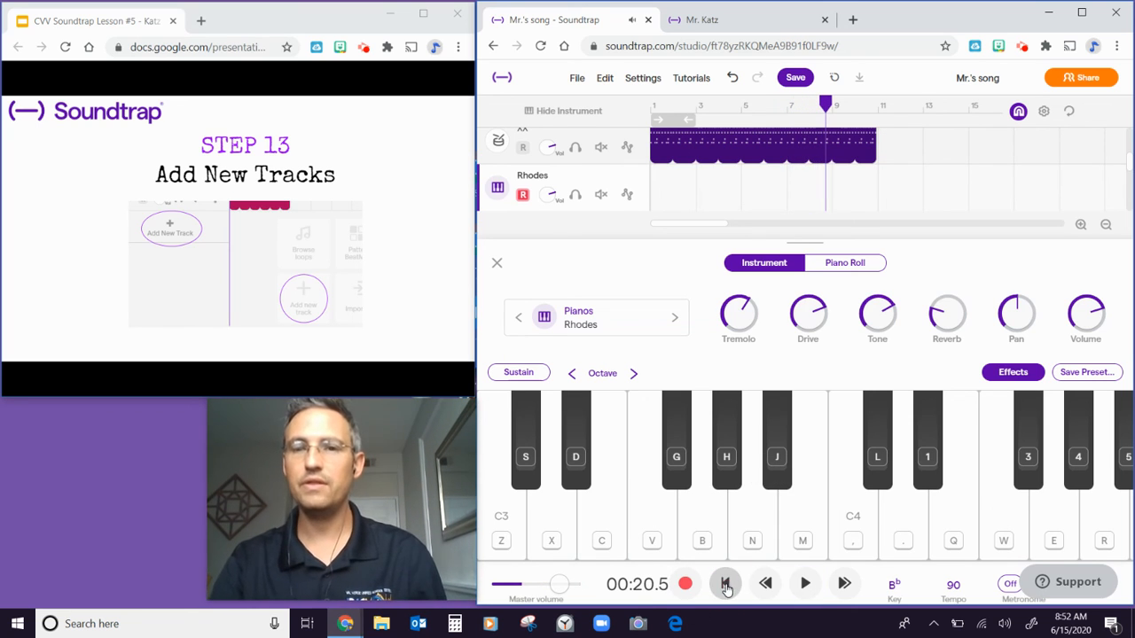
click(726, 584)
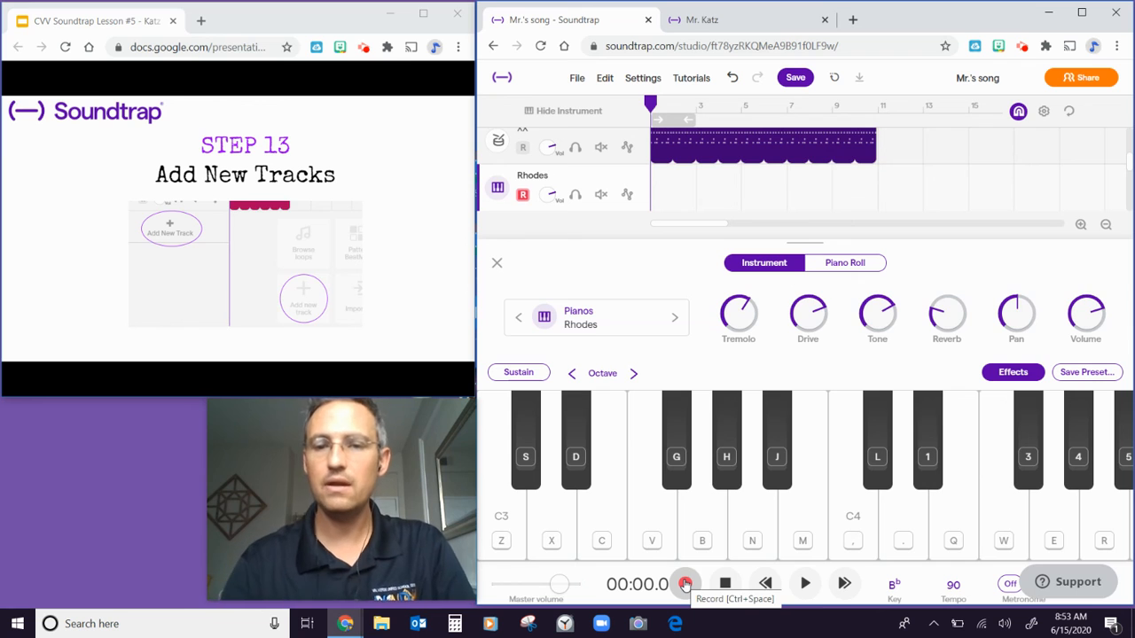
Step: Play the song from the start while trying Bb, C, Db and Eb on the Rhodes keyboard, and stop playback
click(803, 585)
click(776, 459)
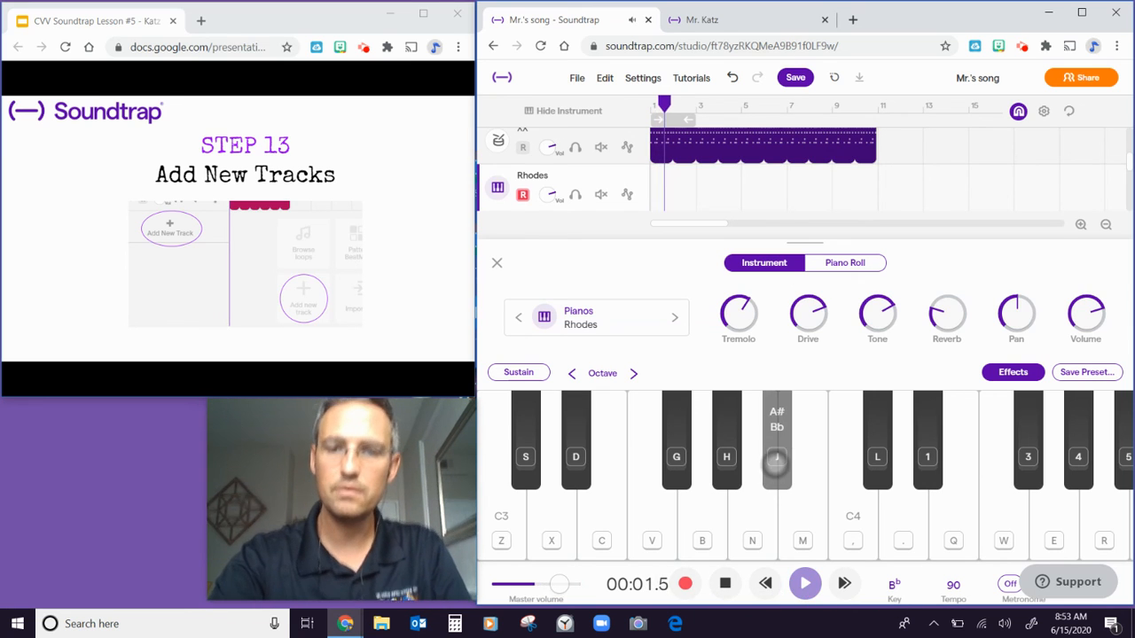
click(857, 518)
click(878, 464)
click(861, 522)
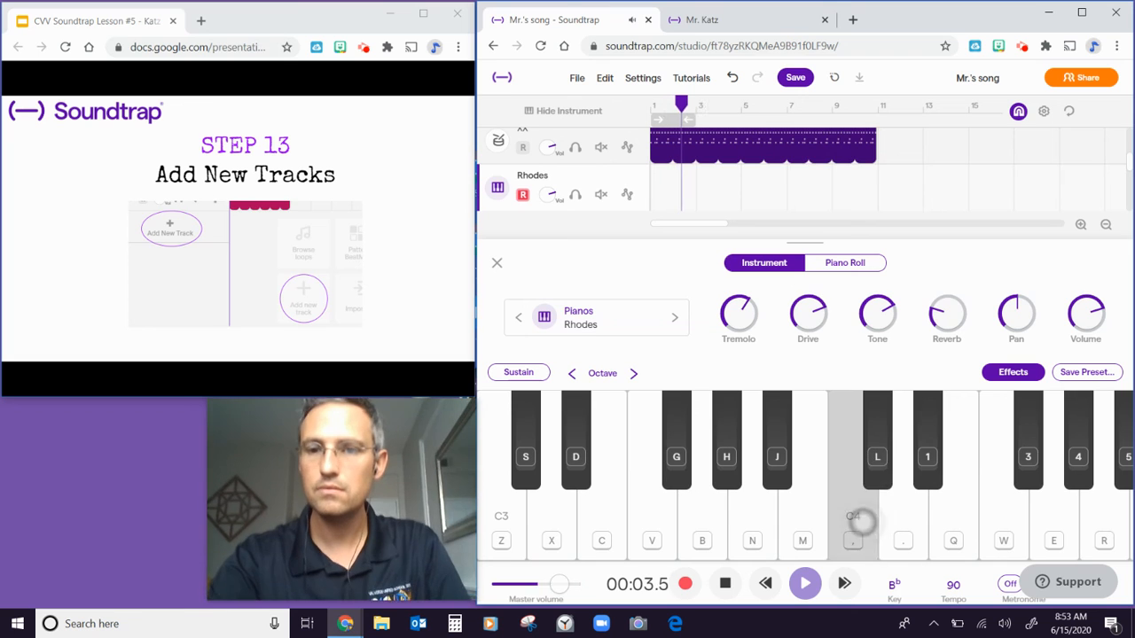
click(879, 455)
click(928, 457)
click(878, 457)
click(776, 456)
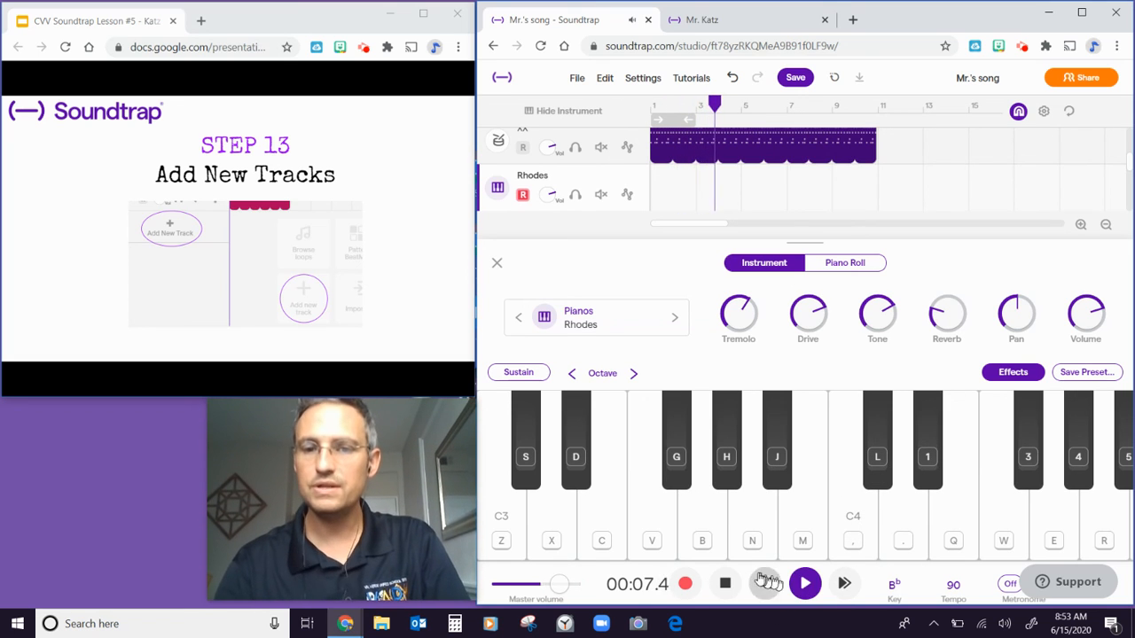
click(725, 584)
click(777, 457)
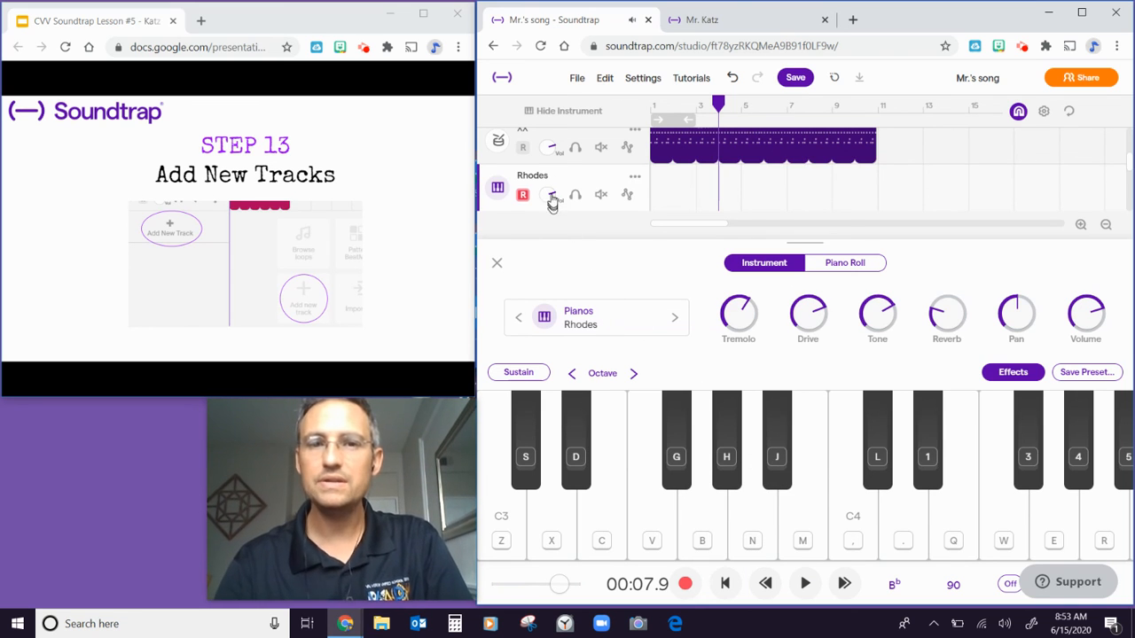
scroll(585, 192, up, 1)
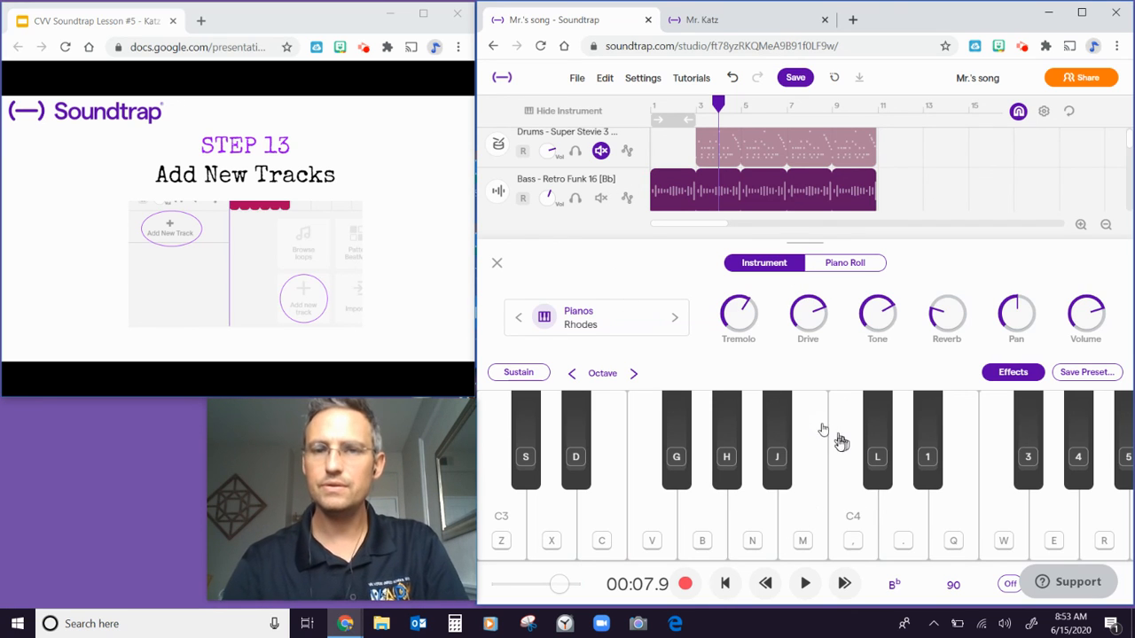
scroll(807, 190, down, 1)
scroll(801, 189, down, 2)
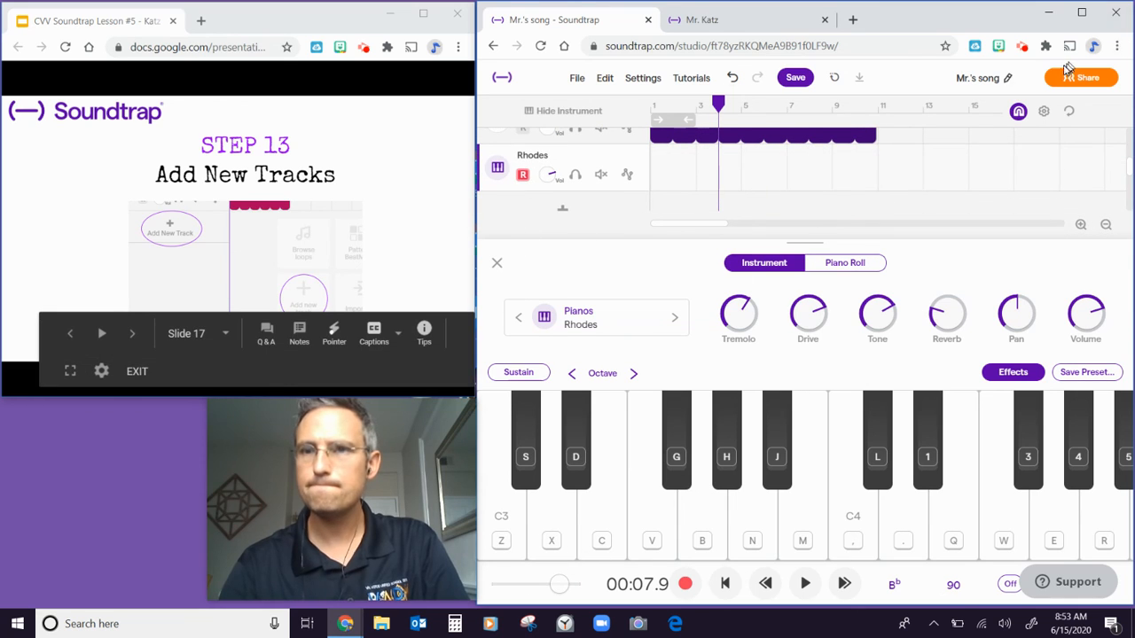
click(1023, 47)
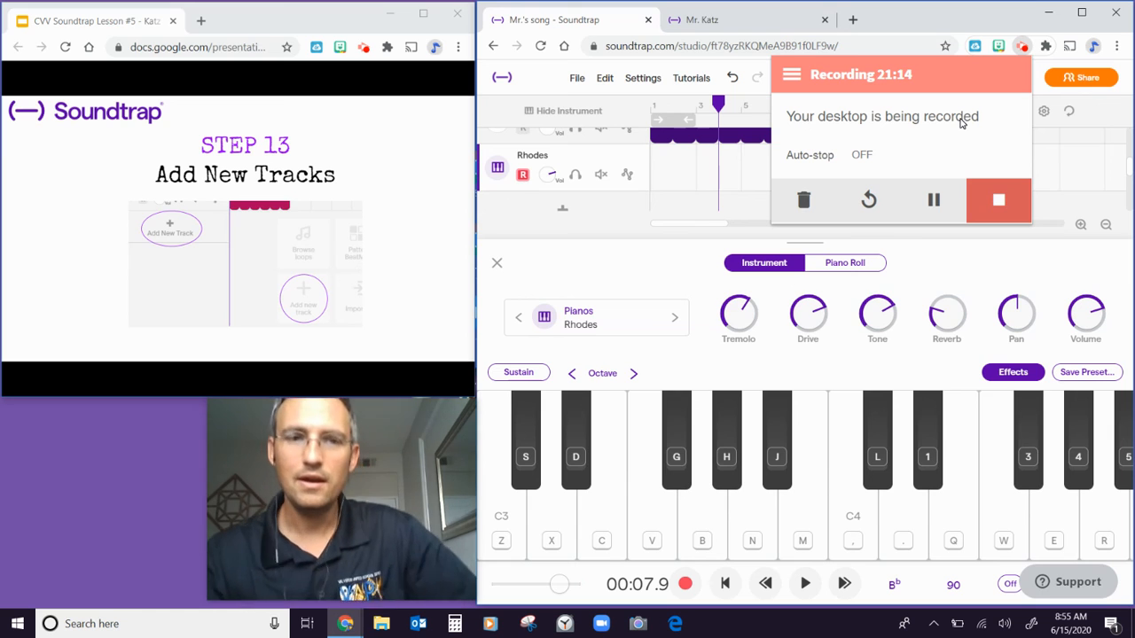
click(639, 254)
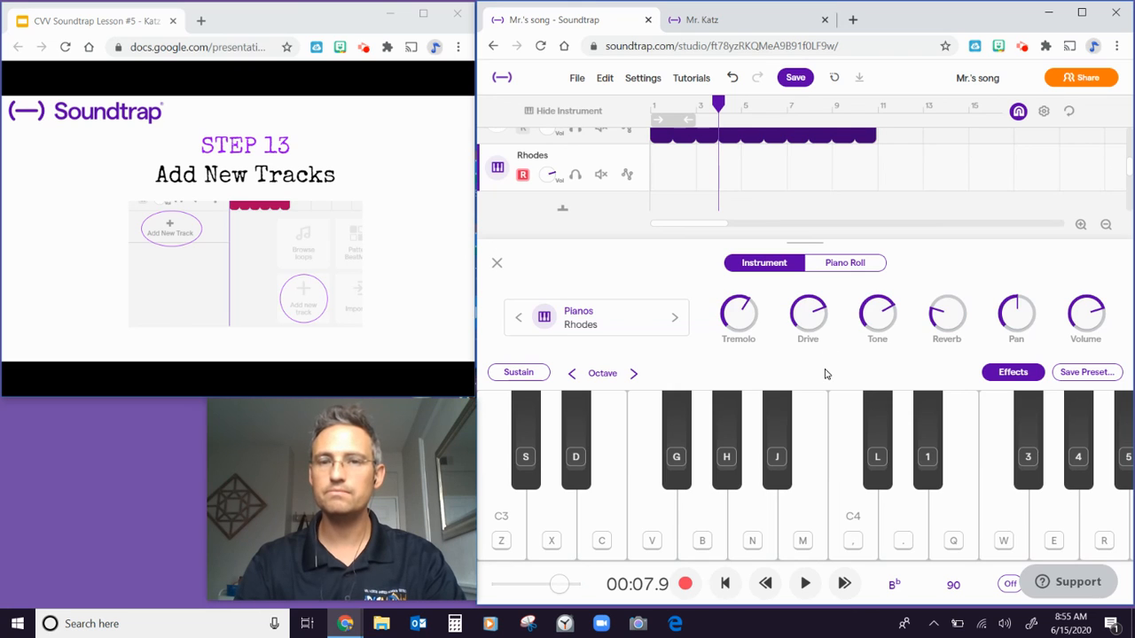
Step: Record a Rhodes part from the song's start, sliding from Bb up to the next Bb and playing a phrase around Eb and F that ends on Bb
click(731, 587)
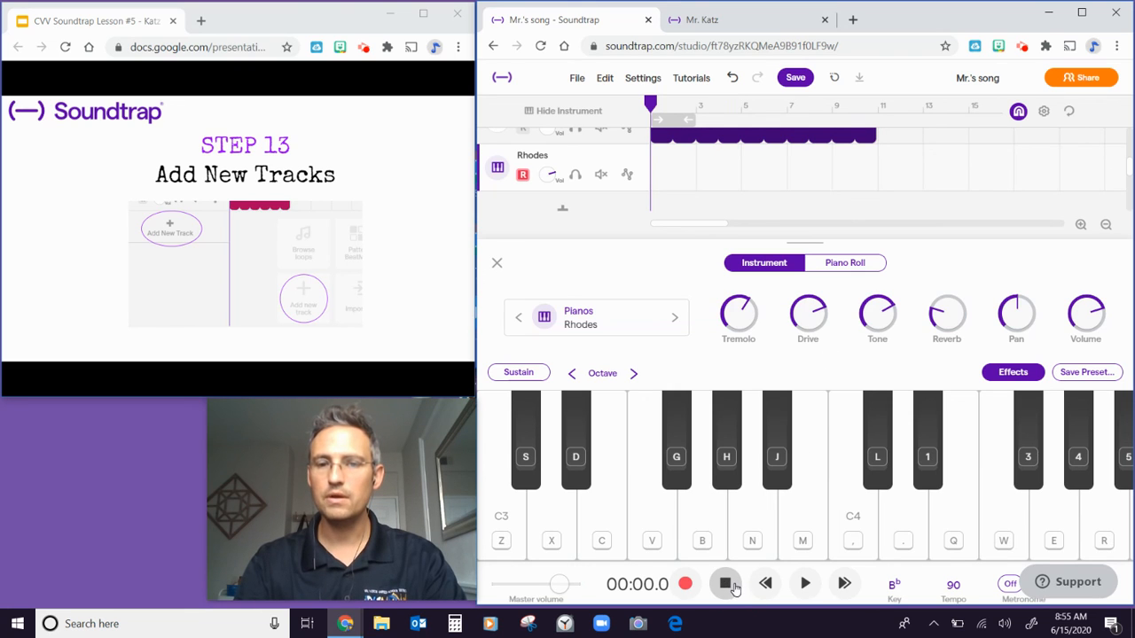
click(687, 585)
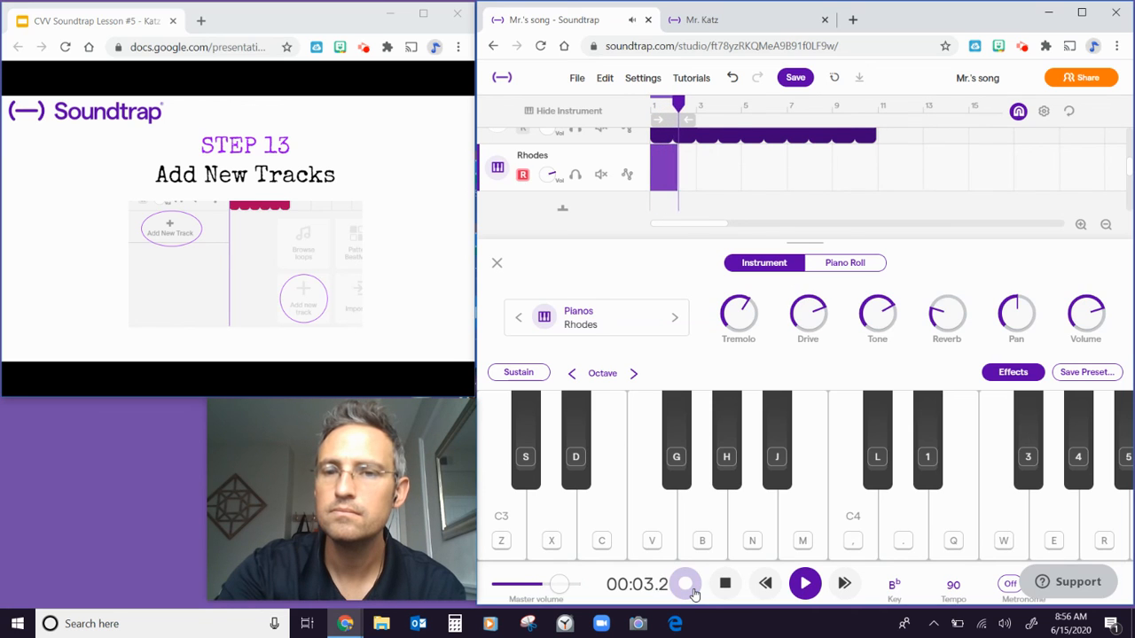
mouse_move(780, 459)
mouse_down()
mouse_move(958, 474)
mouse_move(1119, 466)
mouse_up()
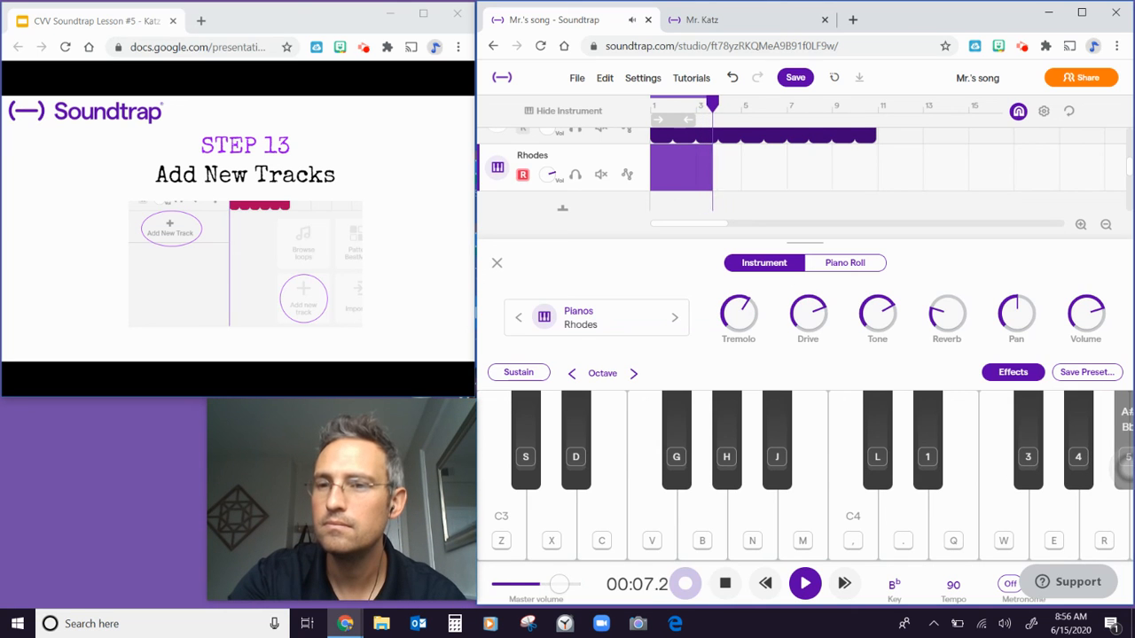
click(926, 455)
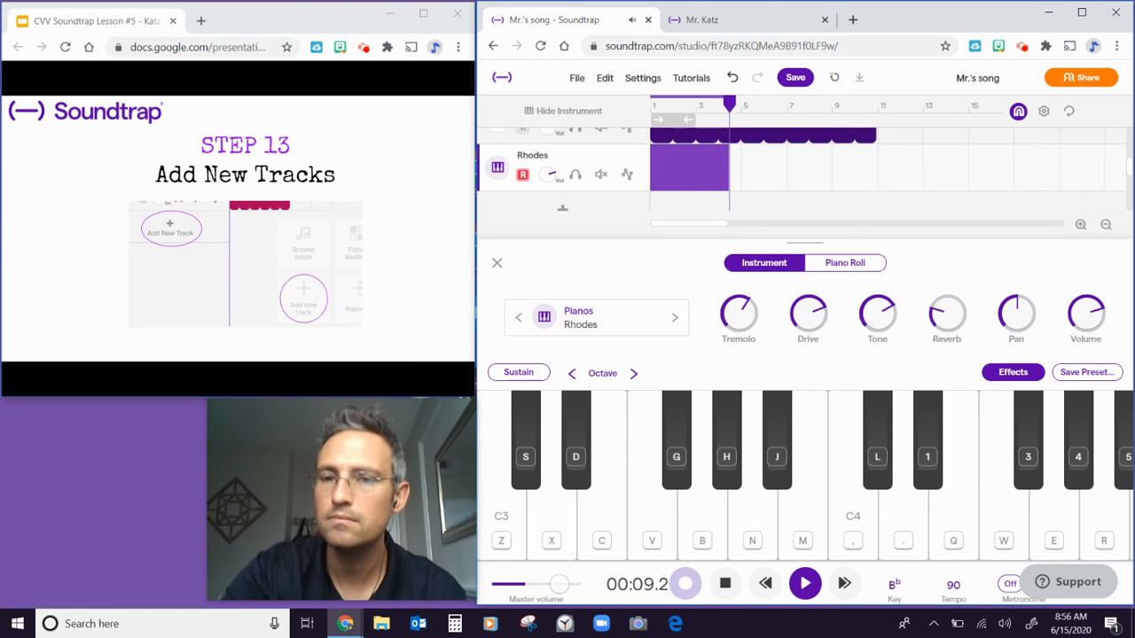
click(928, 454)
drag(1009, 498, 1009, 498)
drag(877, 461, 876, 462)
drag(927, 461, 927, 461)
drag(798, 459, 798, 460)
drag(777, 459, 777, 459)
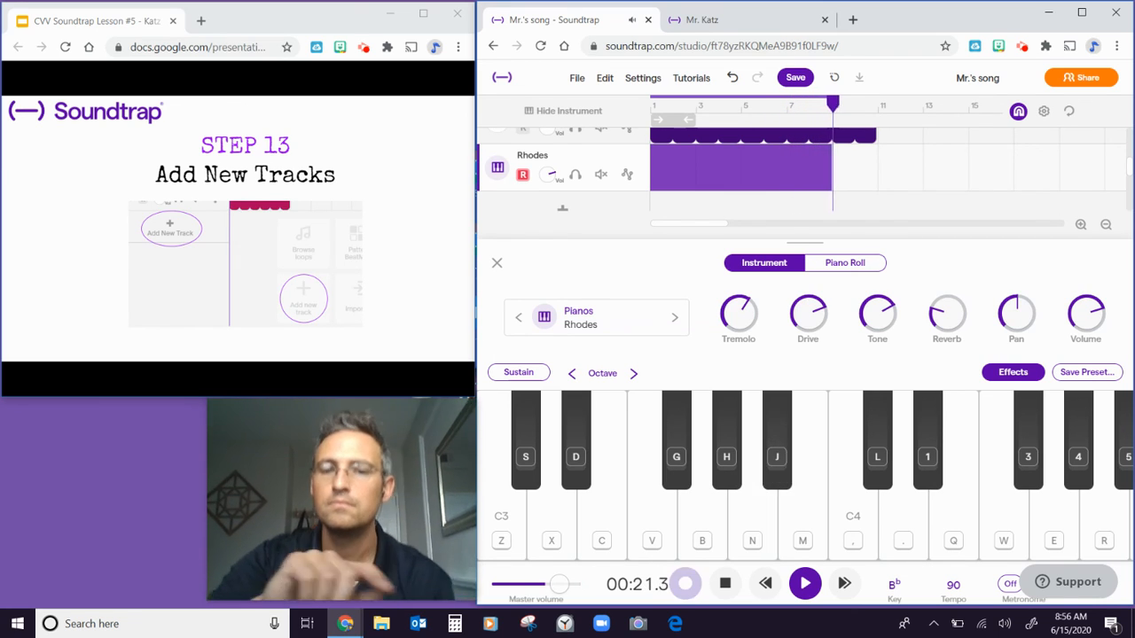
click(725, 583)
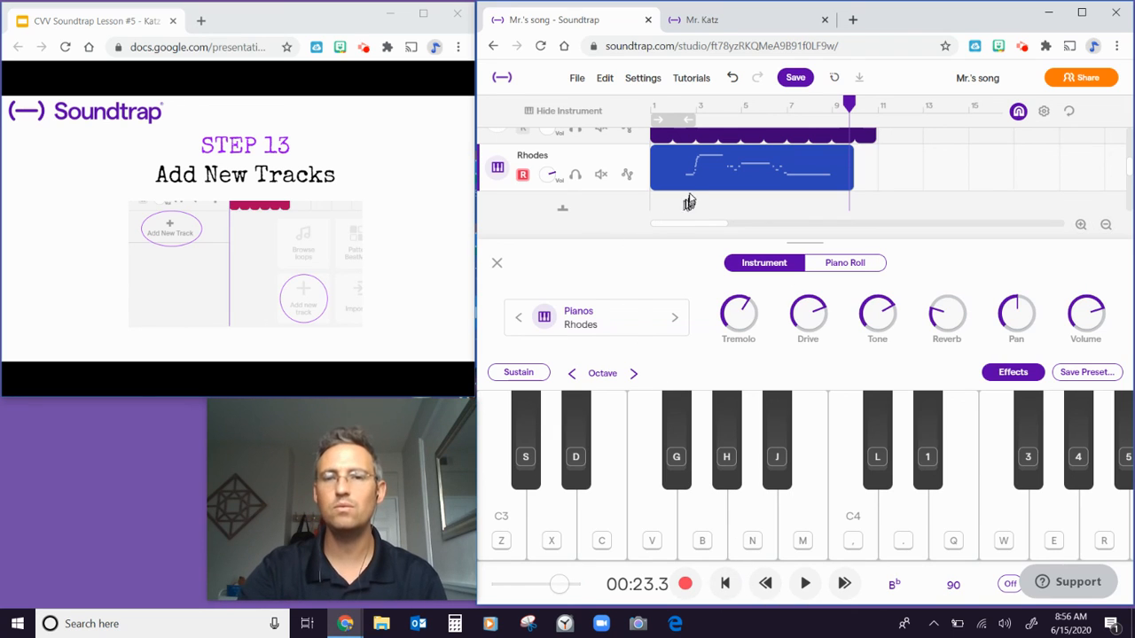
Step: Open the Rhodes recording in the Piano Roll, play it from the start and stop after the opening slide
mouse_move(694, 173)
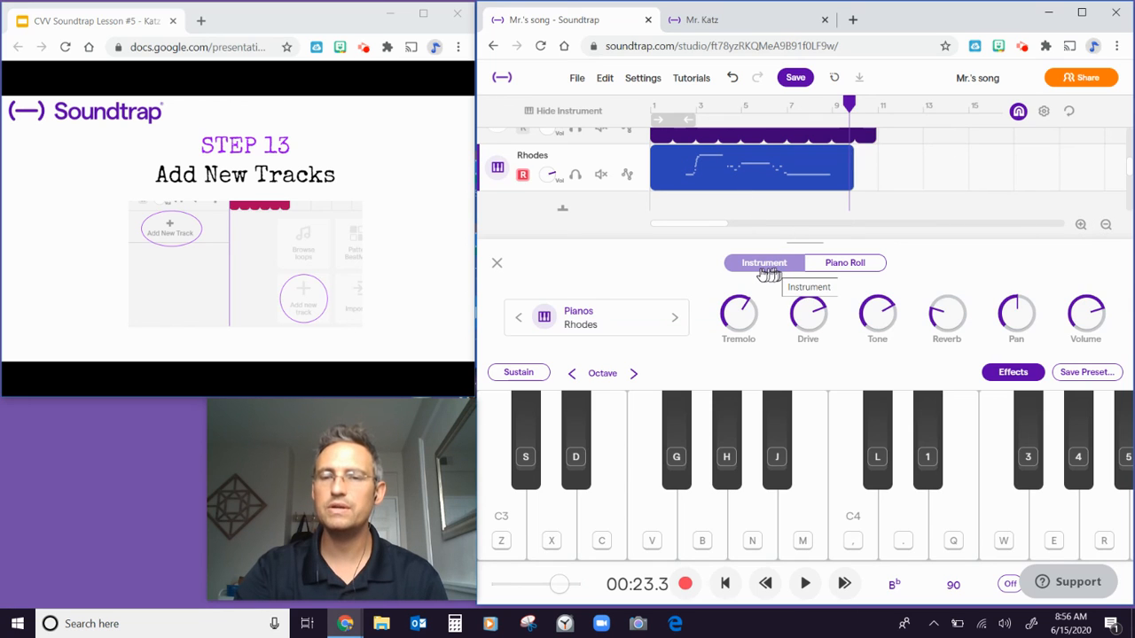
click(833, 271)
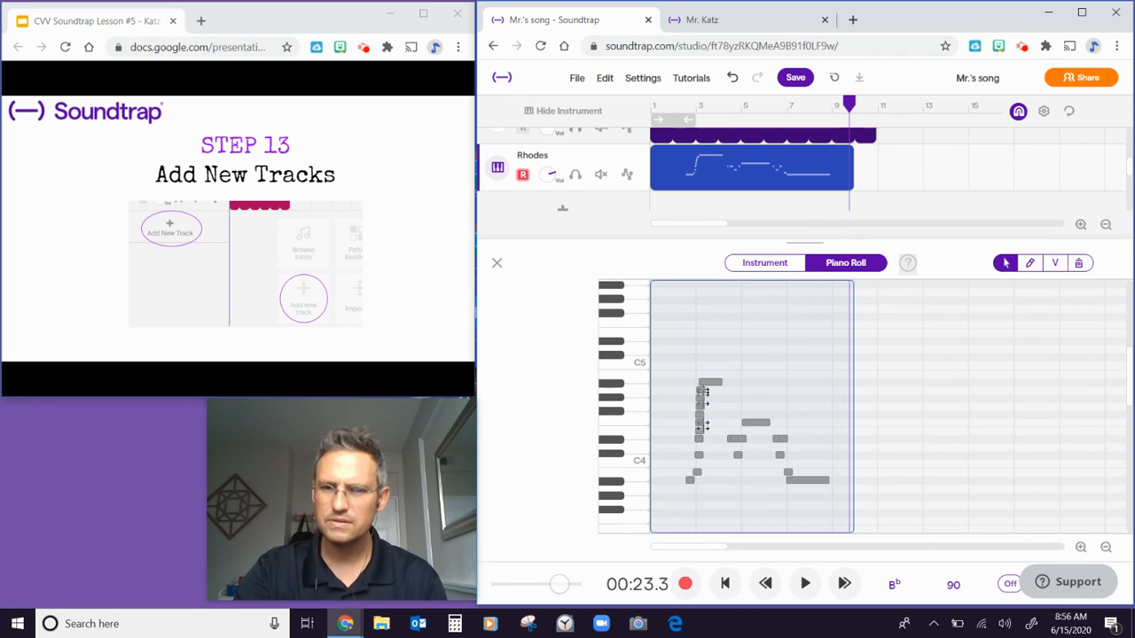
click(725, 582)
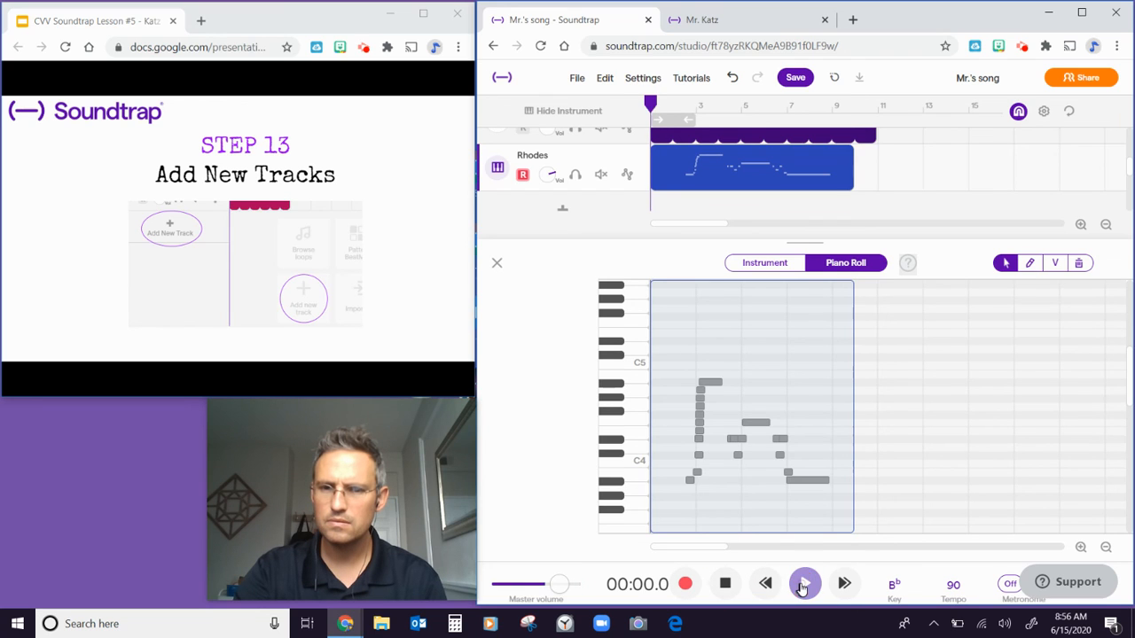
click(804, 584)
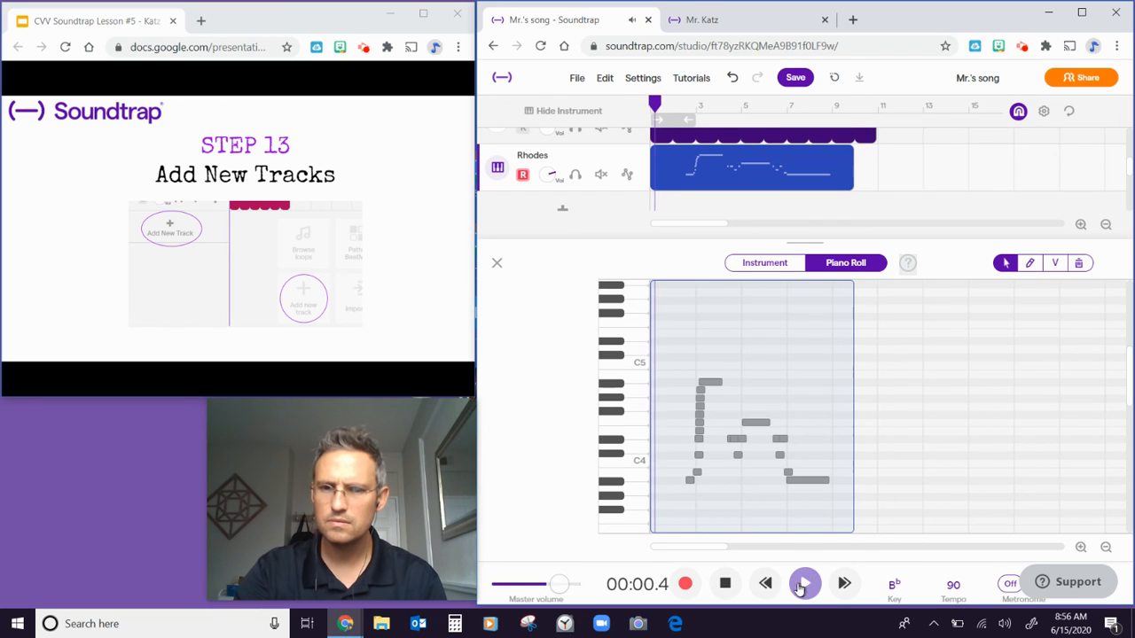
click(726, 587)
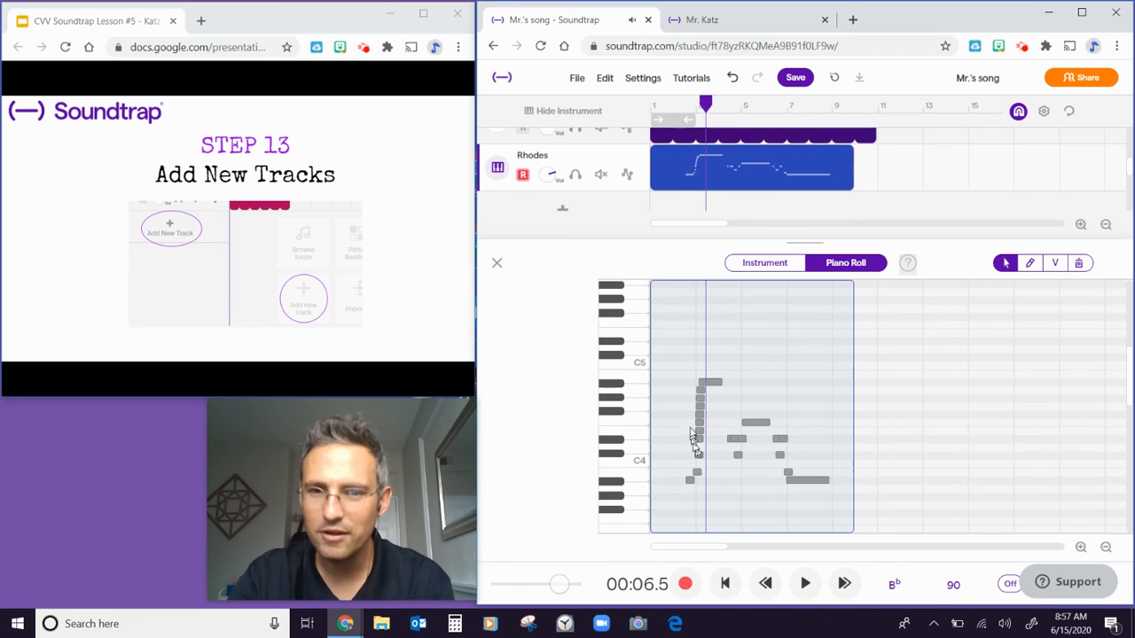
Step: Shorten the end of the A note just below the long high Bb in the opening slide
click(701, 391)
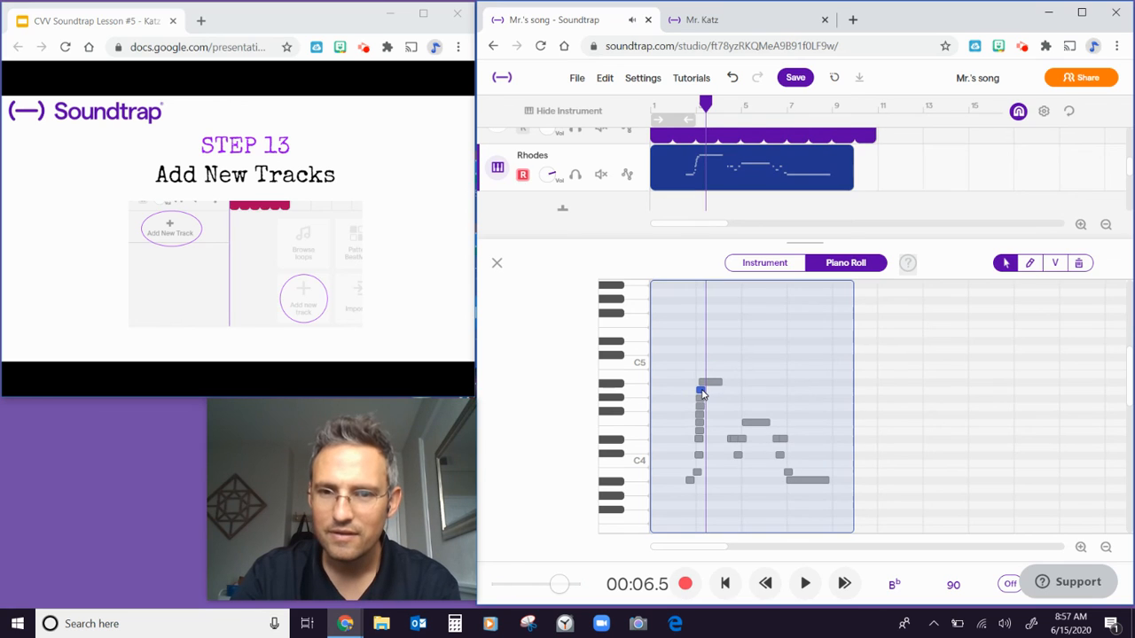
drag(702, 391, 695, 390)
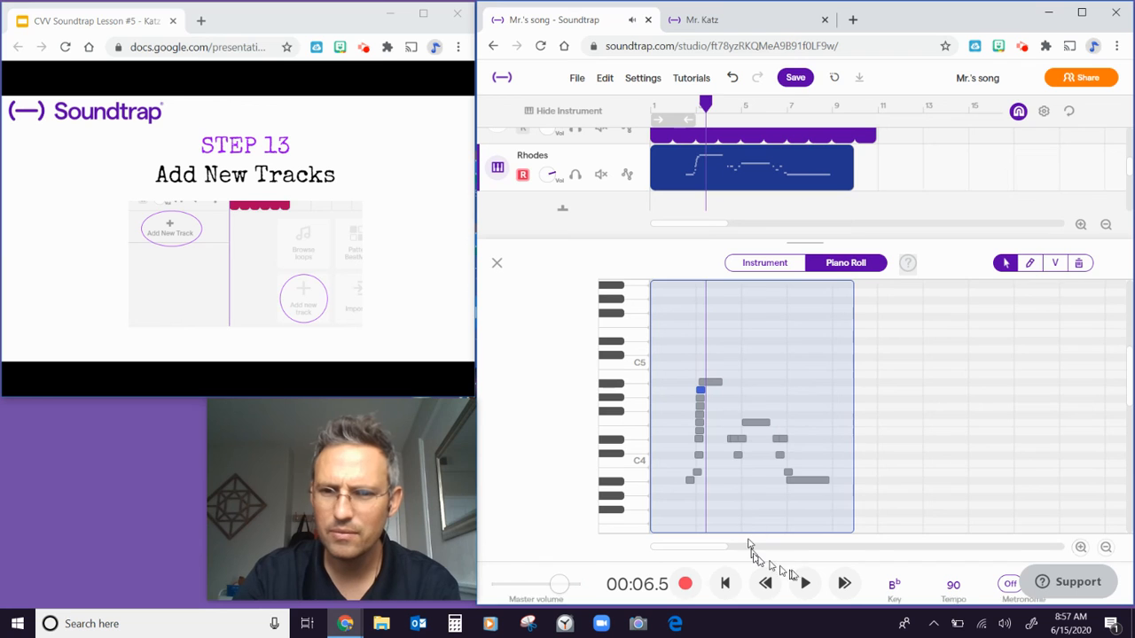
click(1081, 547)
click(1081, 547)
click(1080, 548)
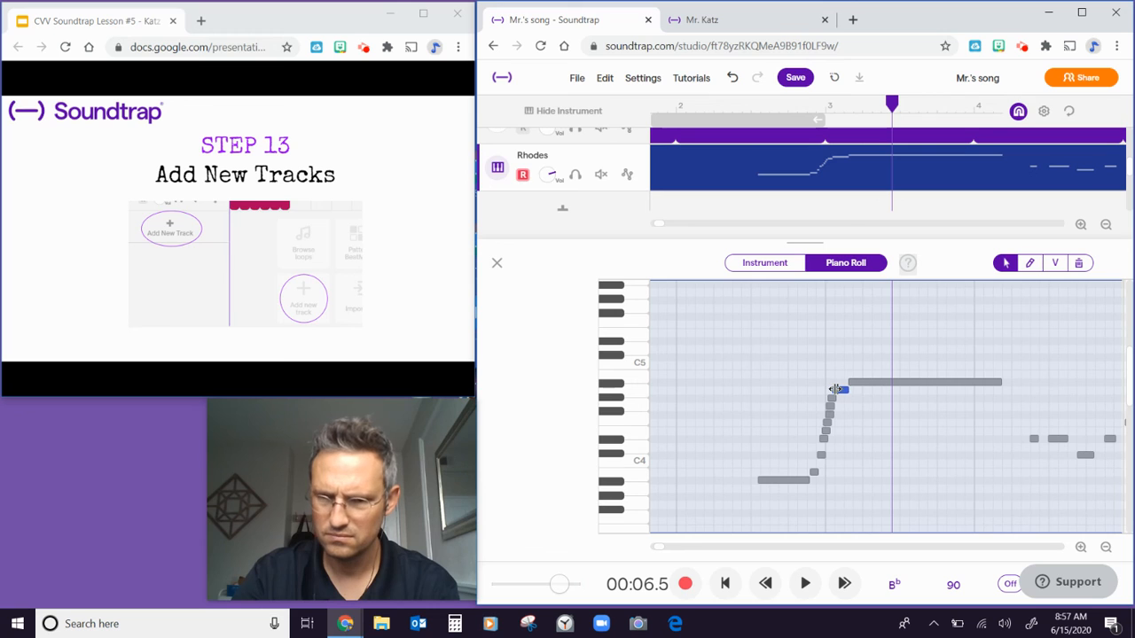
drag(831, 390, 836, 390)
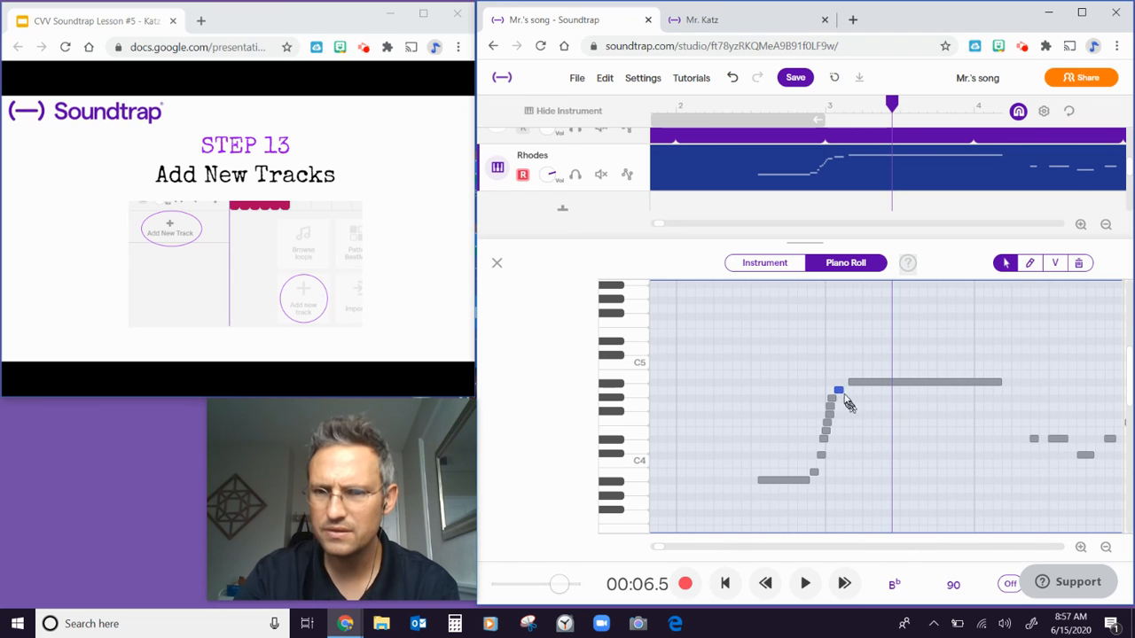
Step: Copy the shortened A note, paste it and move the copy to the missing D position in the opening slide
right_click(838, 392)
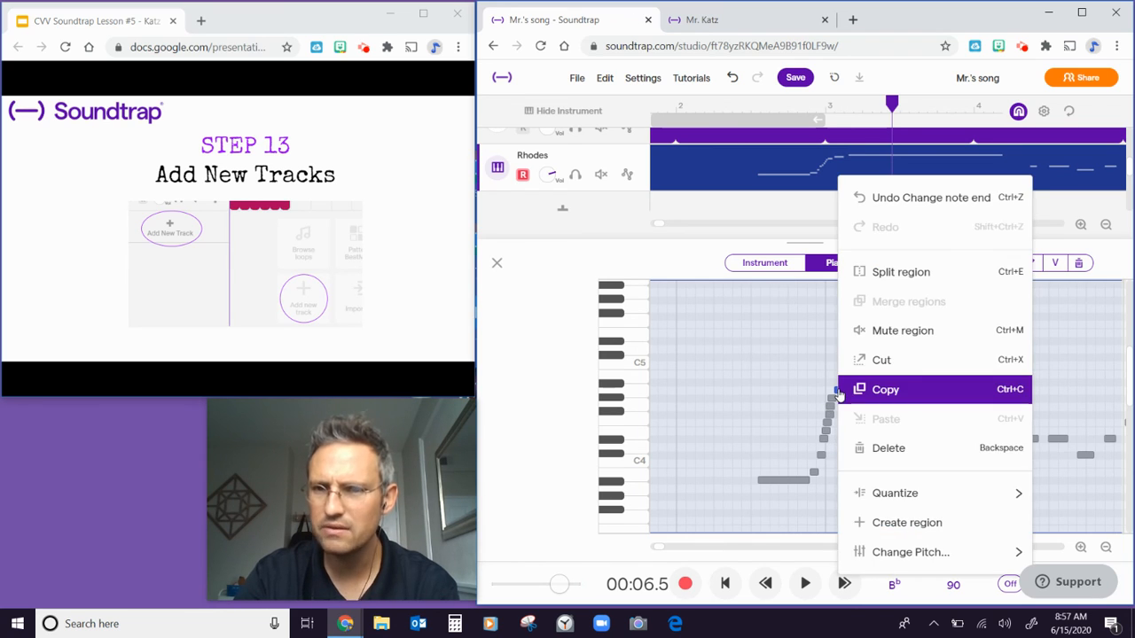
click(861, 394)
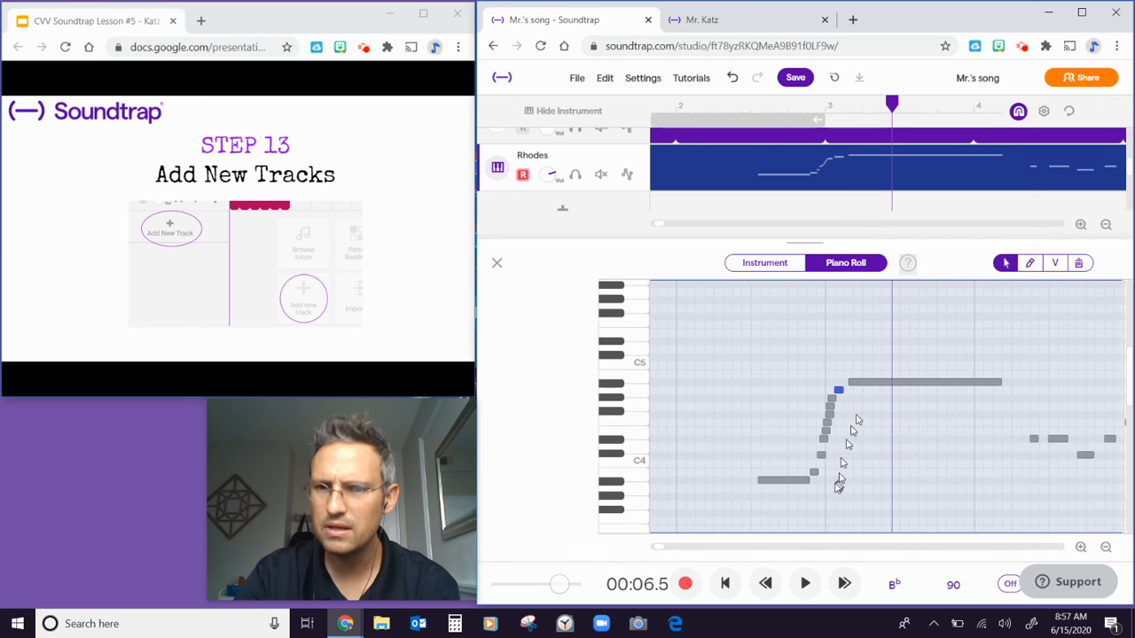
right_click(828, 452)
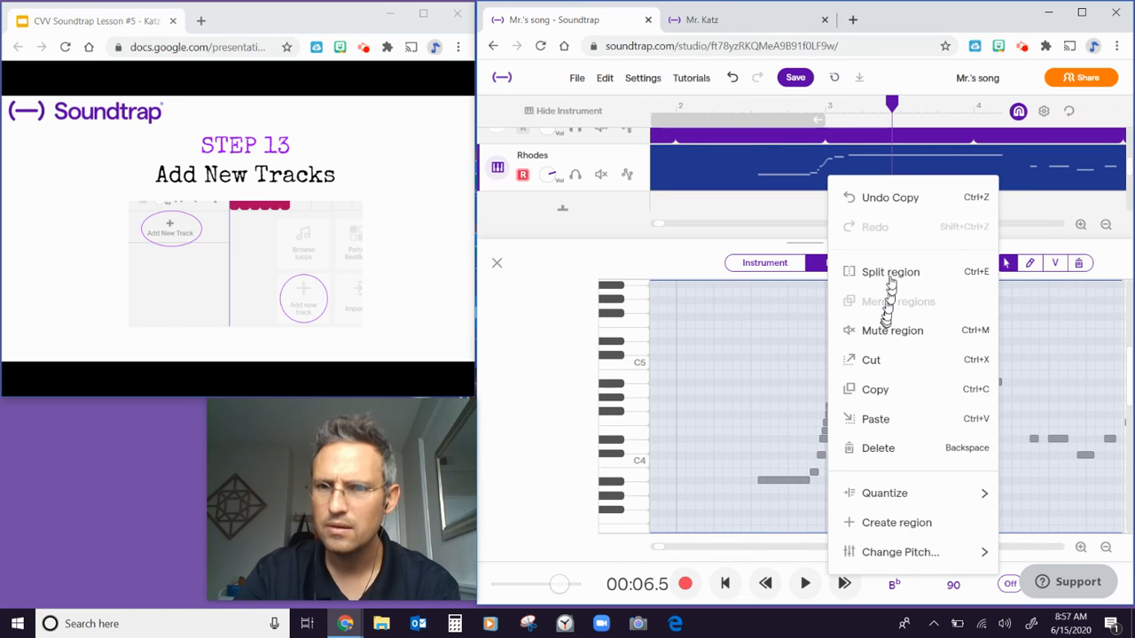
click(875, 416)
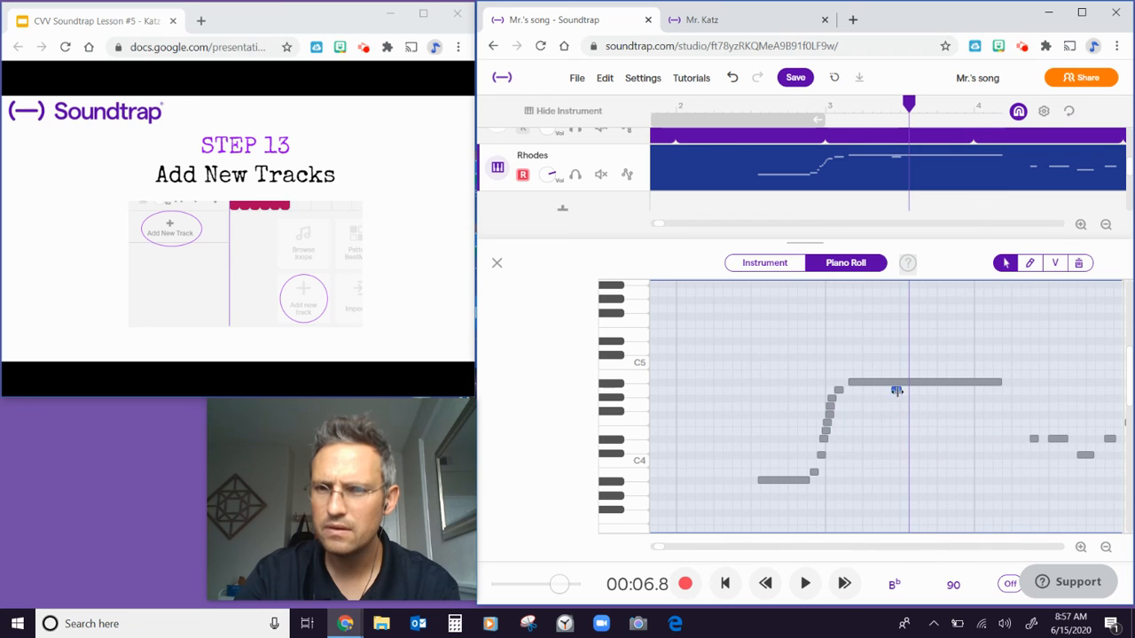
drag(897, 393, 820, 449)
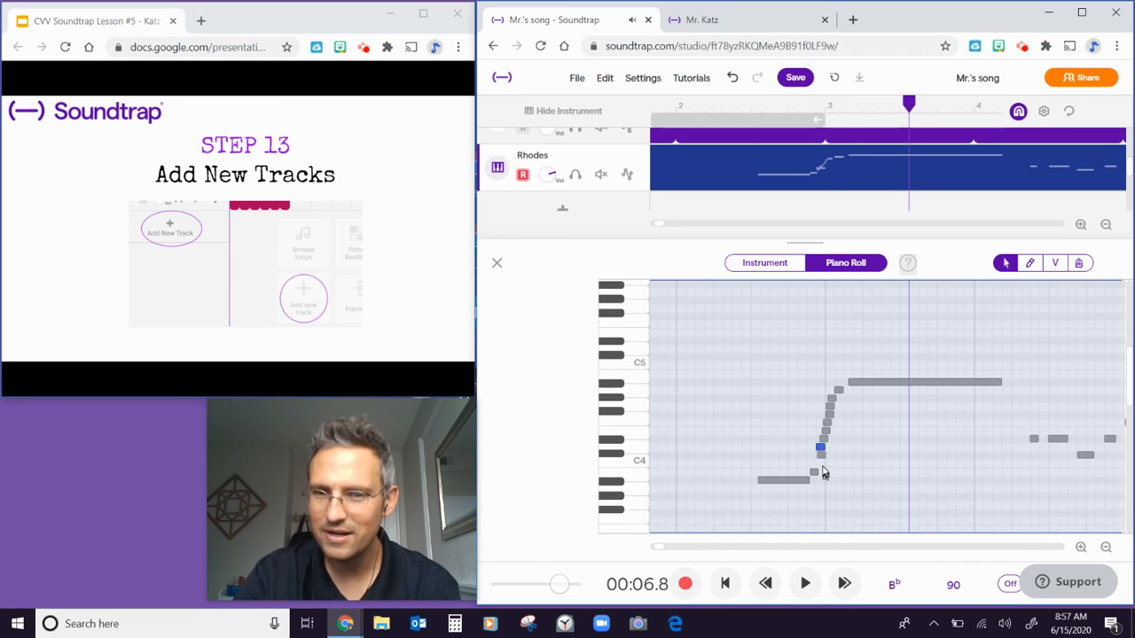
Step: Paste another copy of the note and move it to the missing C4 position in the opening slide
right_click(821, 470)
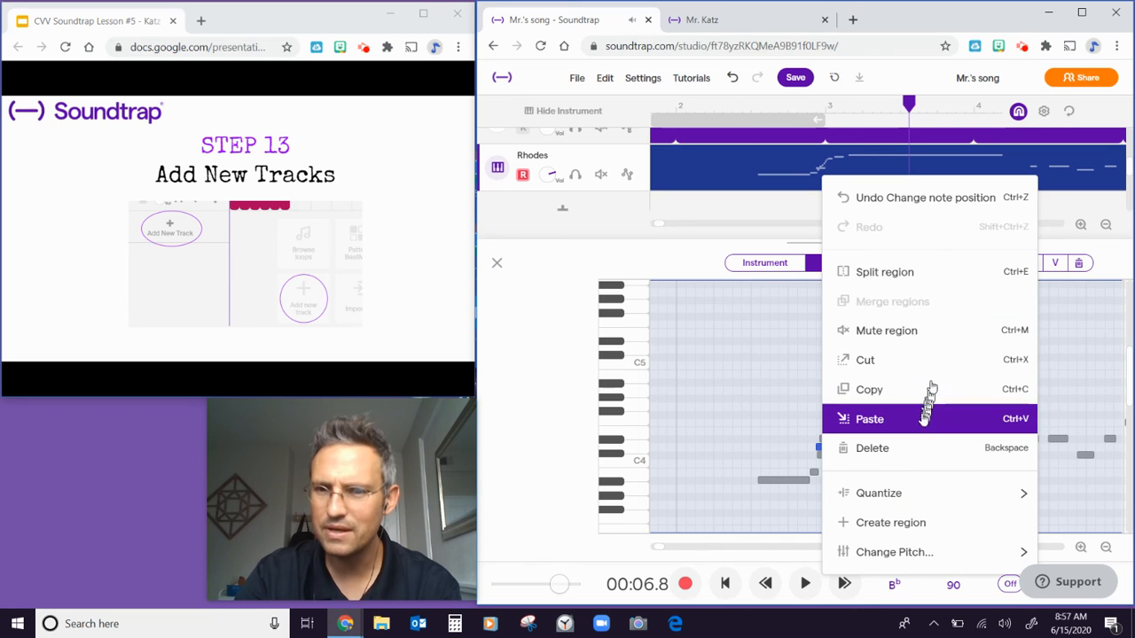
click(922, 420)
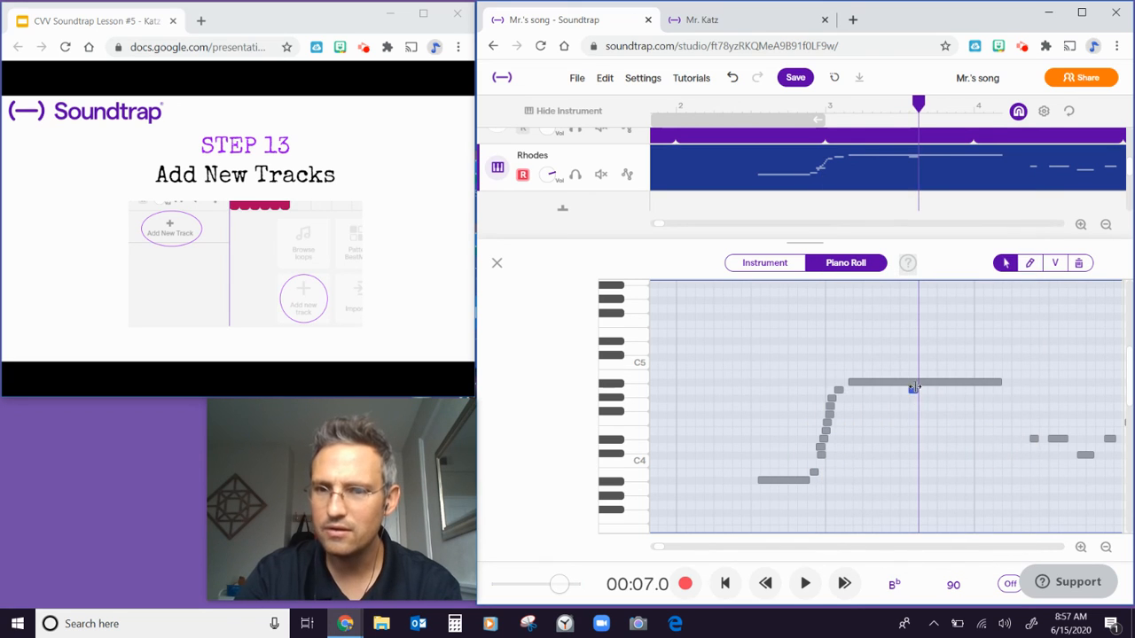
drag(915, 395, 819, 468)
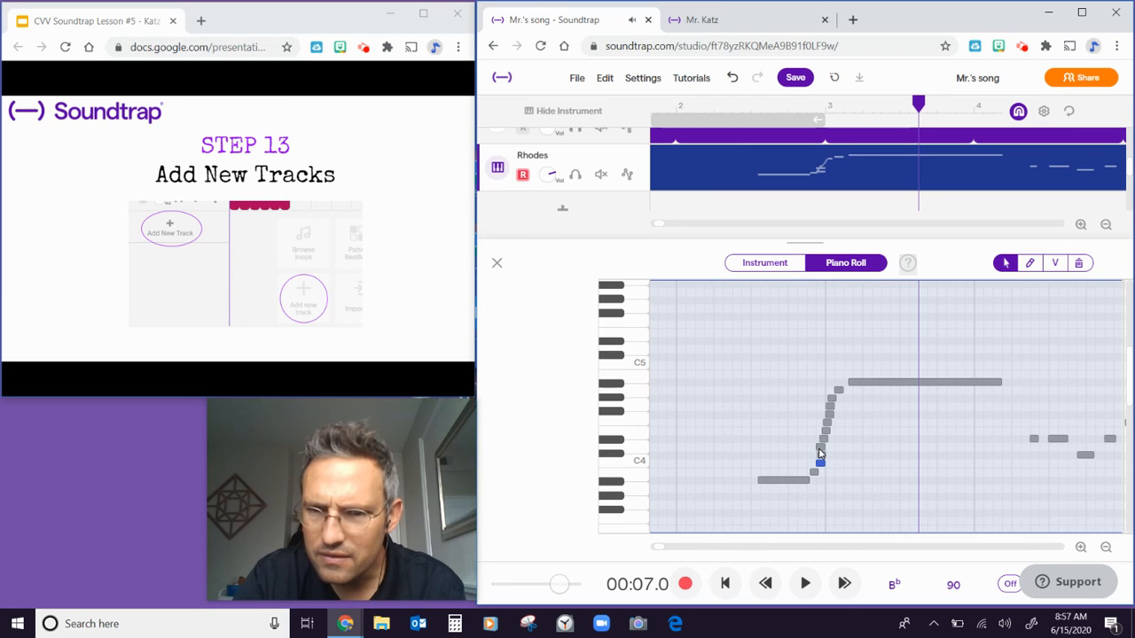
drag(819, 450, 819, 451)
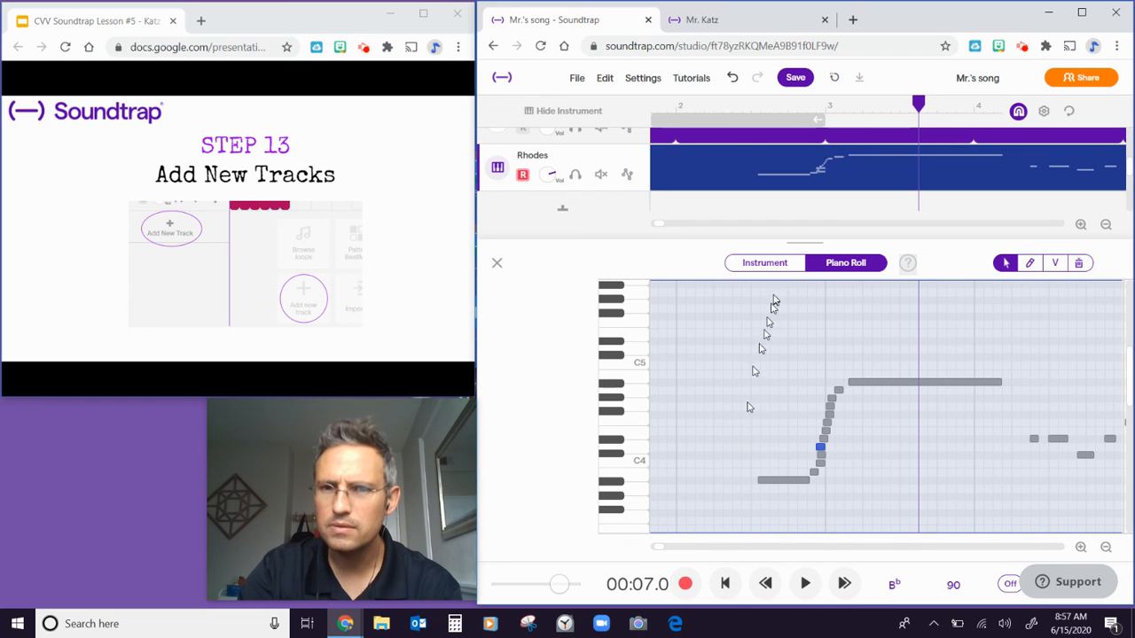
Step: Place the playhead at 00:04.0, just before the first recorded Rhodes note
click(750, 290)
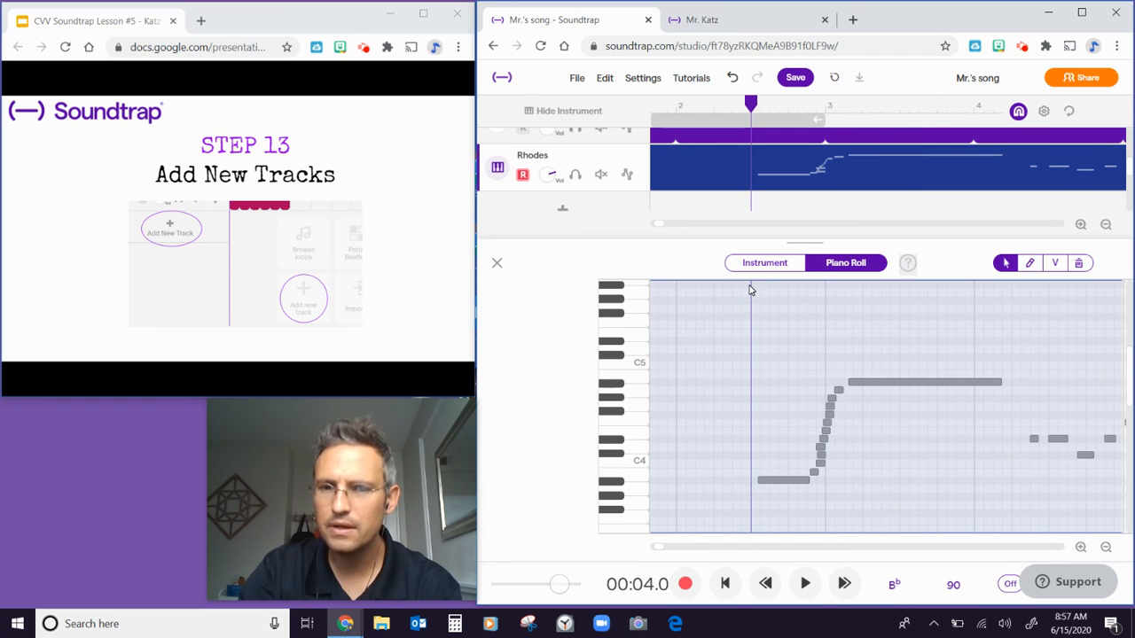
scroll(941, 297, up, 1)
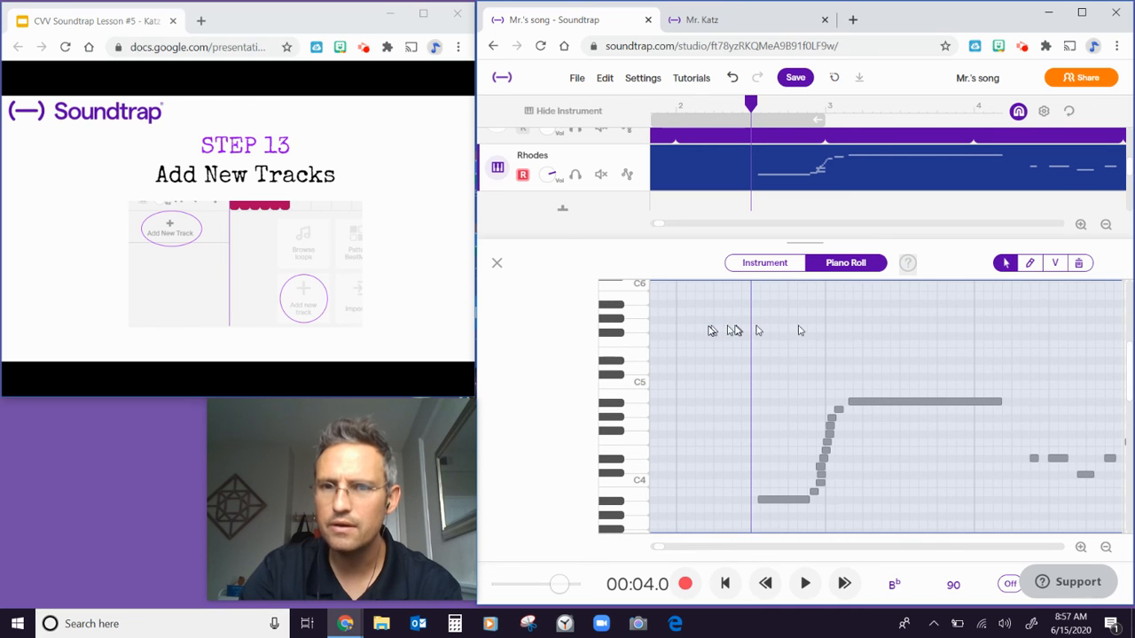
drag(753, 104, 780, 108)
click(753, 106)
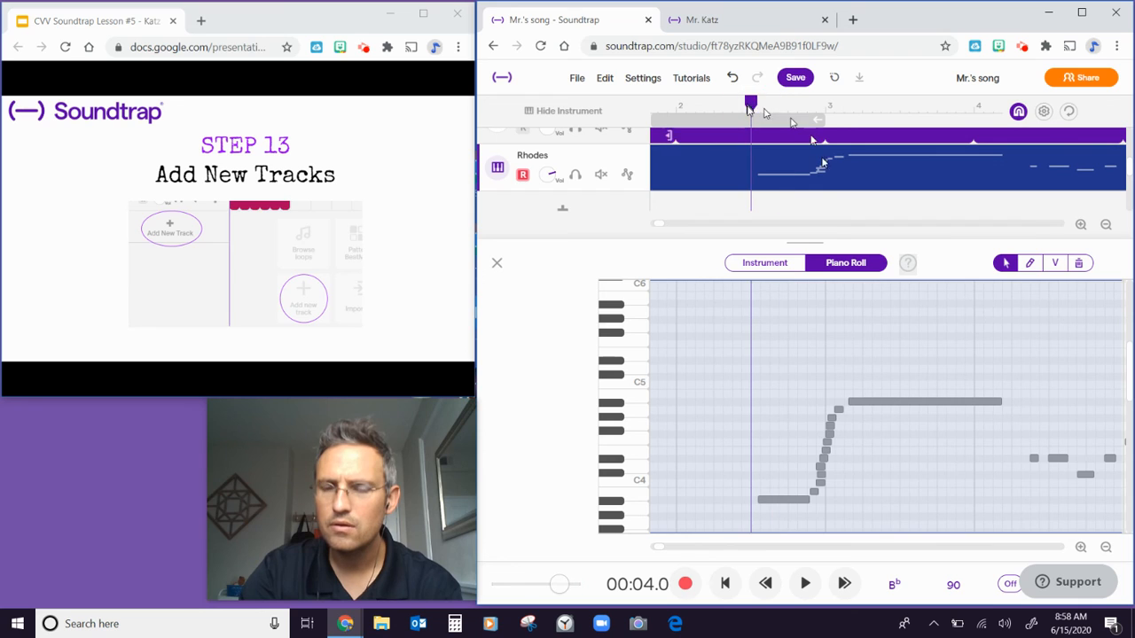
Step: Play the opening Rhodes slide from just before its first note, and stop playback after the long high Bb begins
click(788, 455)
click(967, 458)
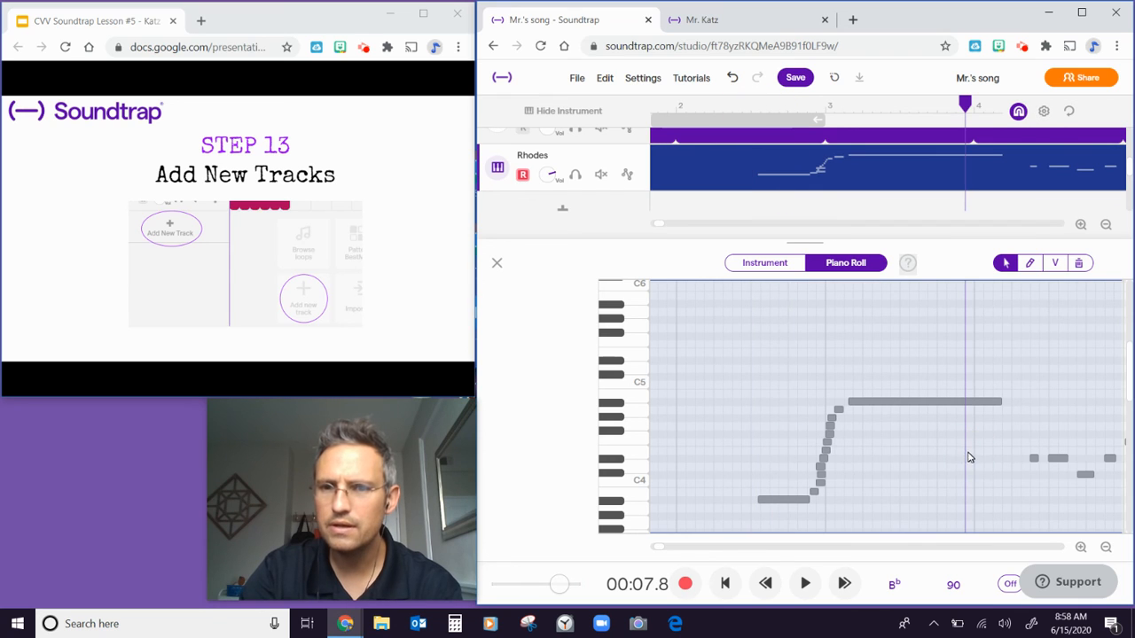
click(760, 419)
click(742, 434)
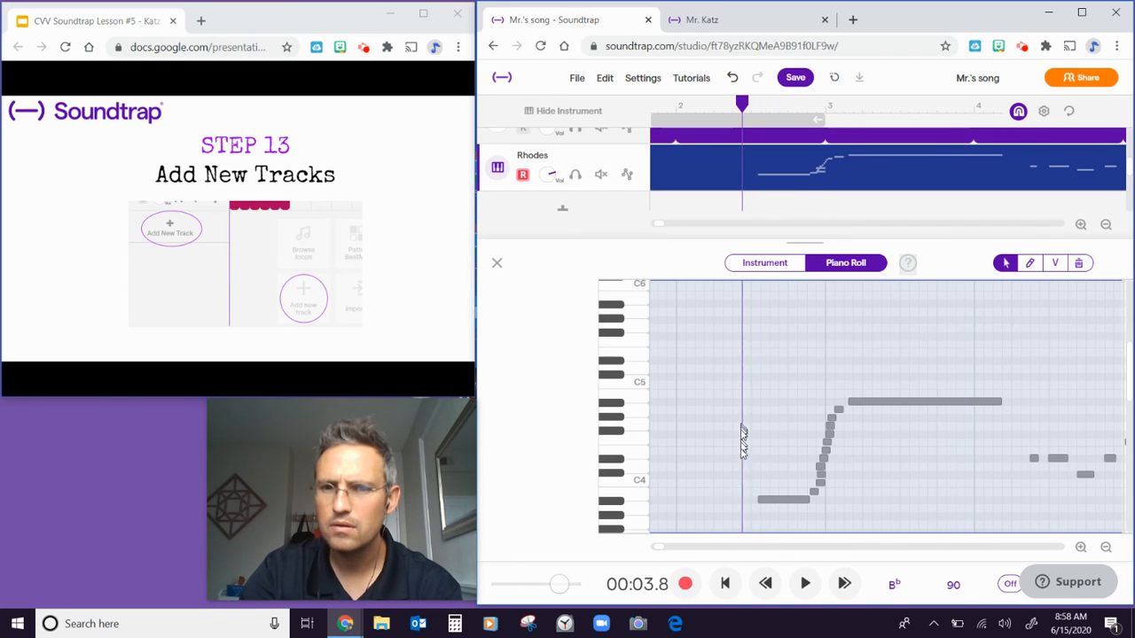
click(798, 582)
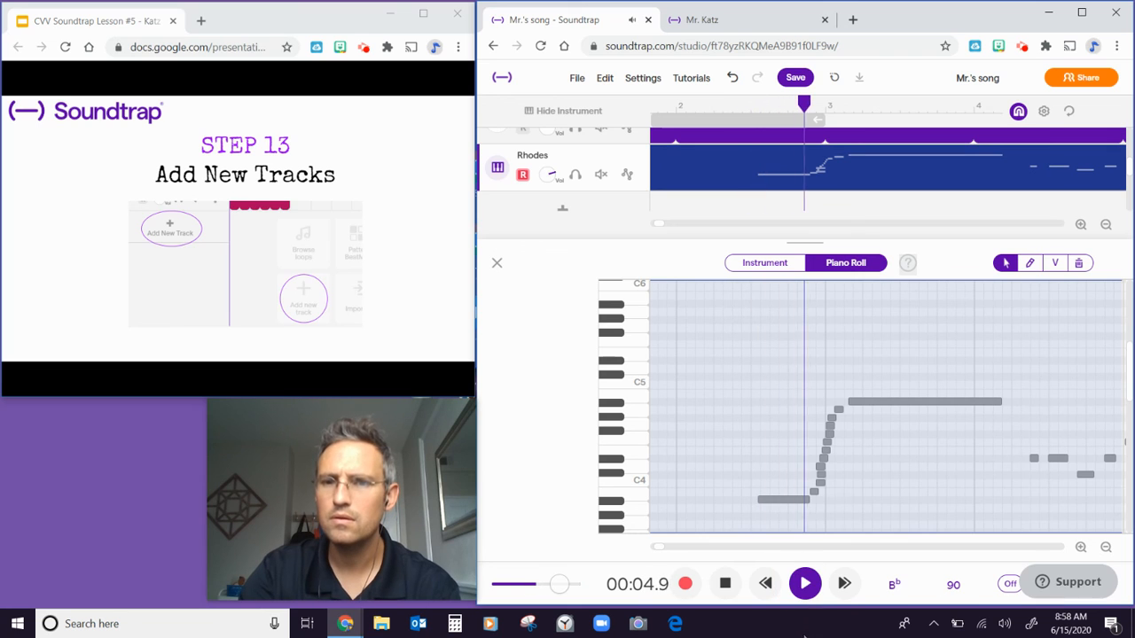
click(726, 587)
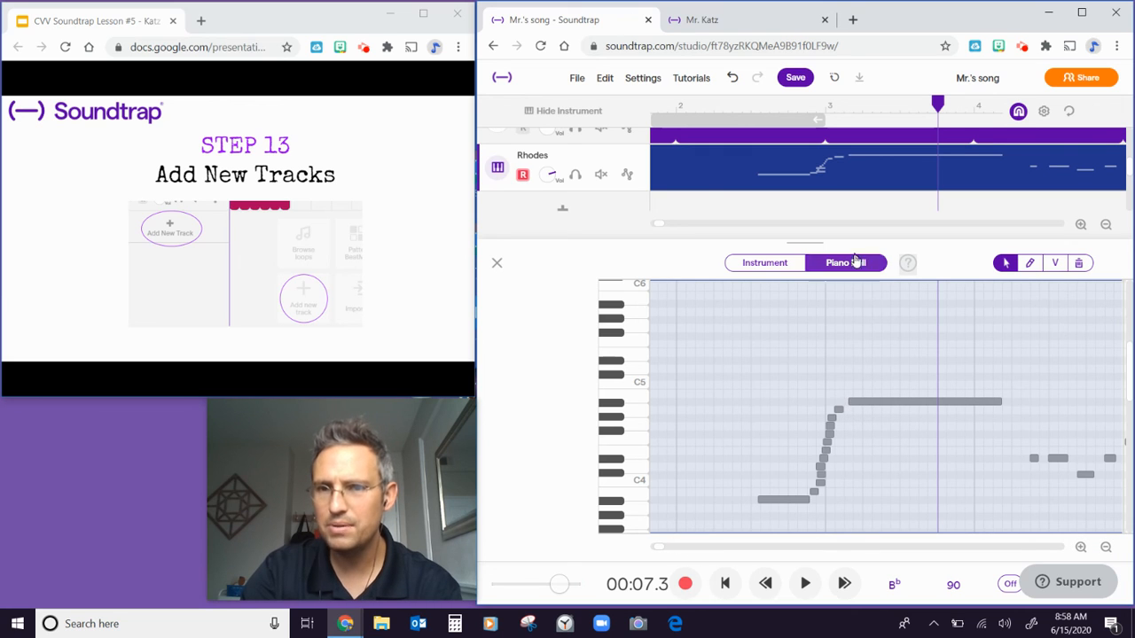
Step: Move the long Bb4 note slightly earlier to meet the short A4 note, and play the song from the beginning
click(839, 411)
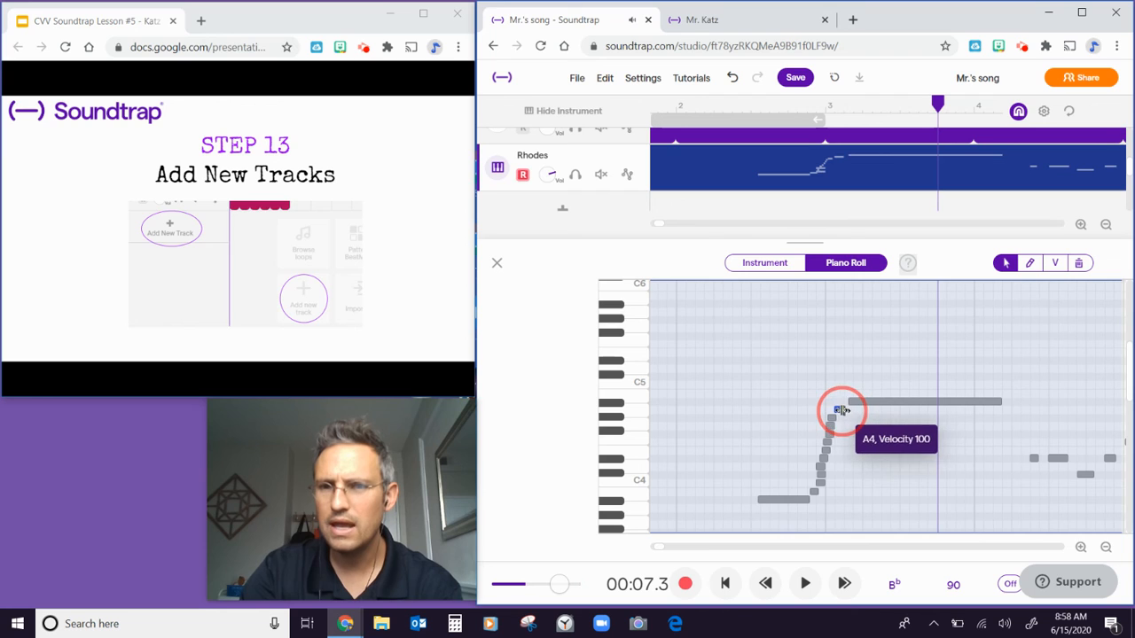
drag(883, 406, 877, 406)
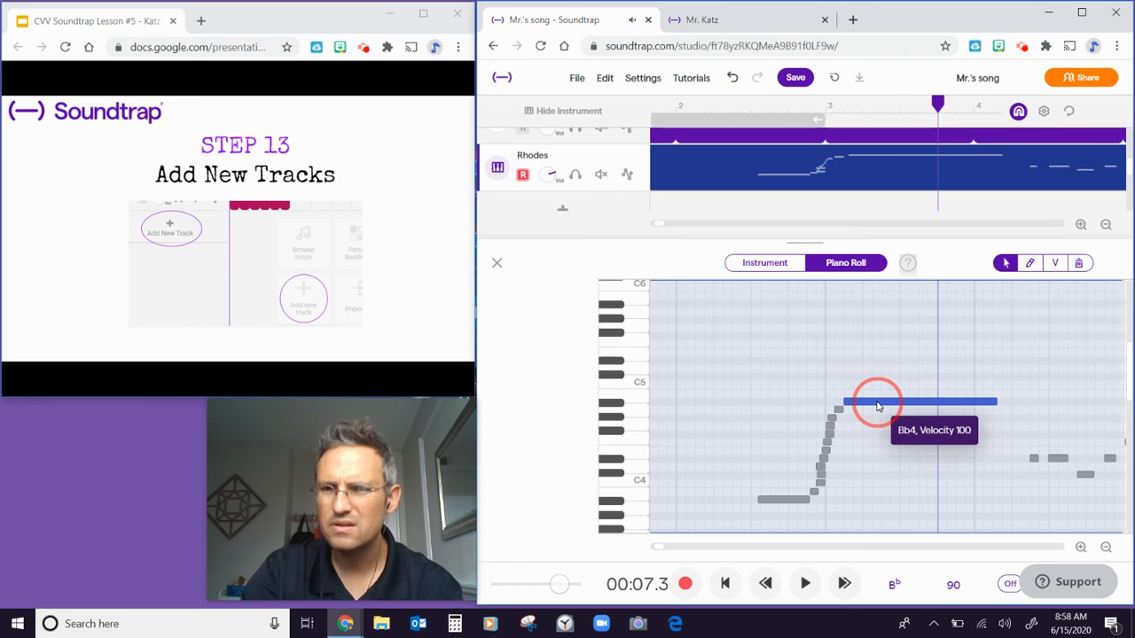
click(725, 581)
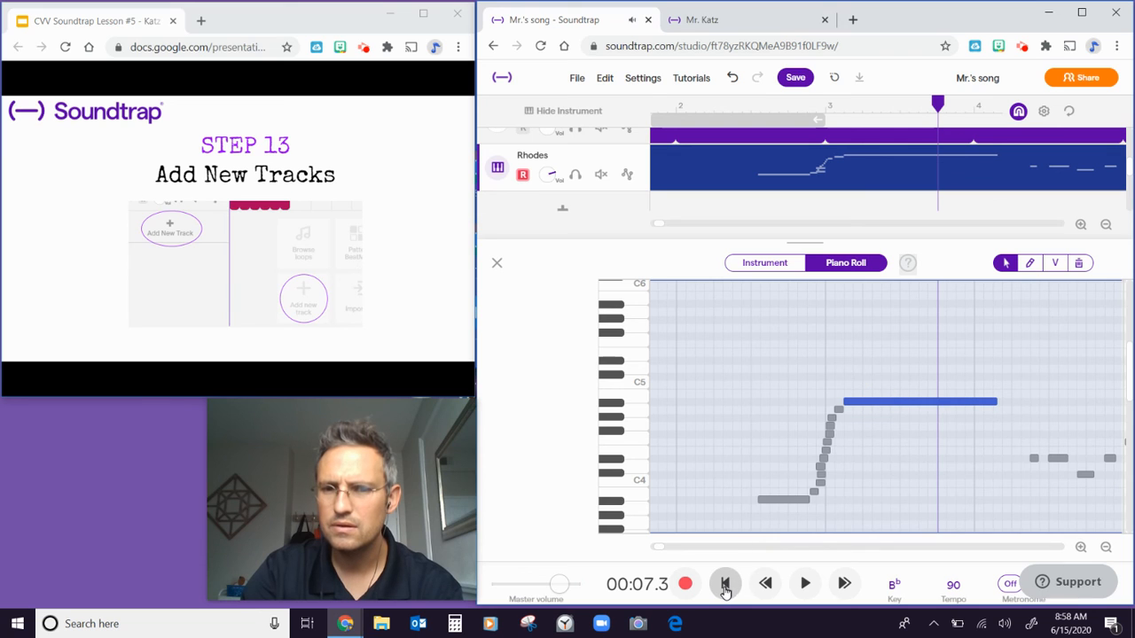
click(803, 583)
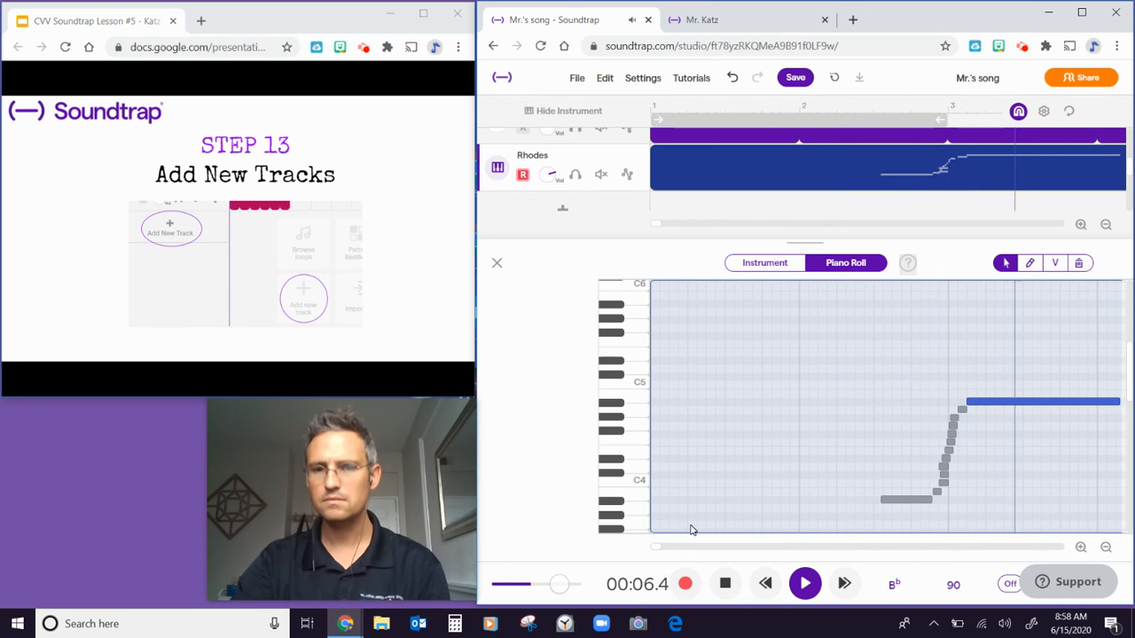
click(724, 584)
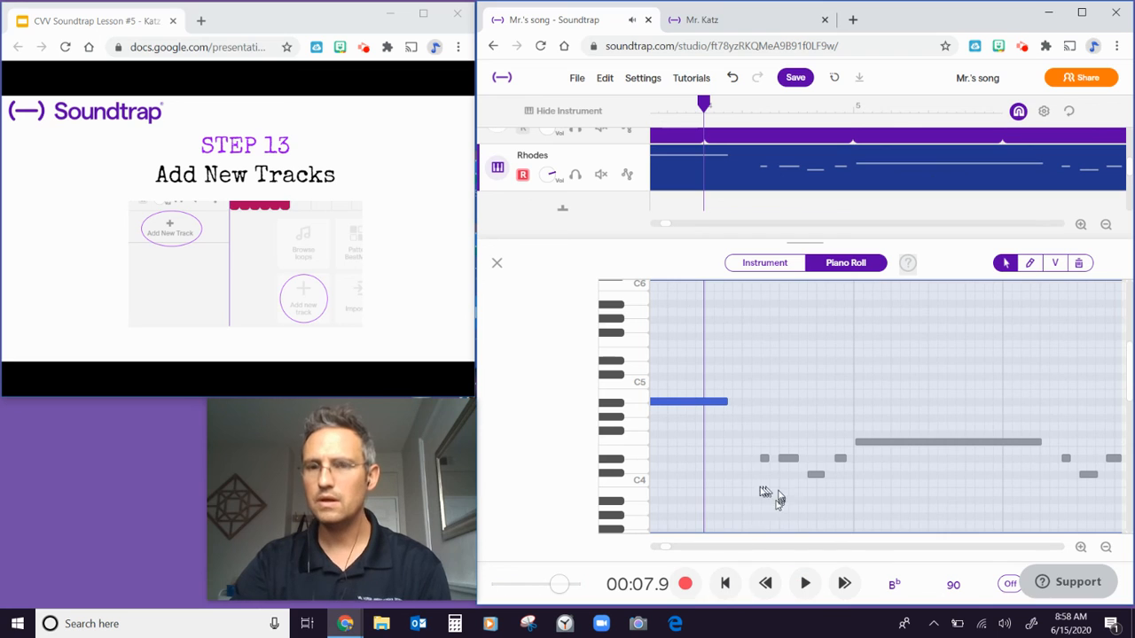
Step: Extend the start of the first Bb3 note back to beat 2 of bar 2, and shift the A4 and long Bb4 to bar 3
drag(674, 551, 651, 547)
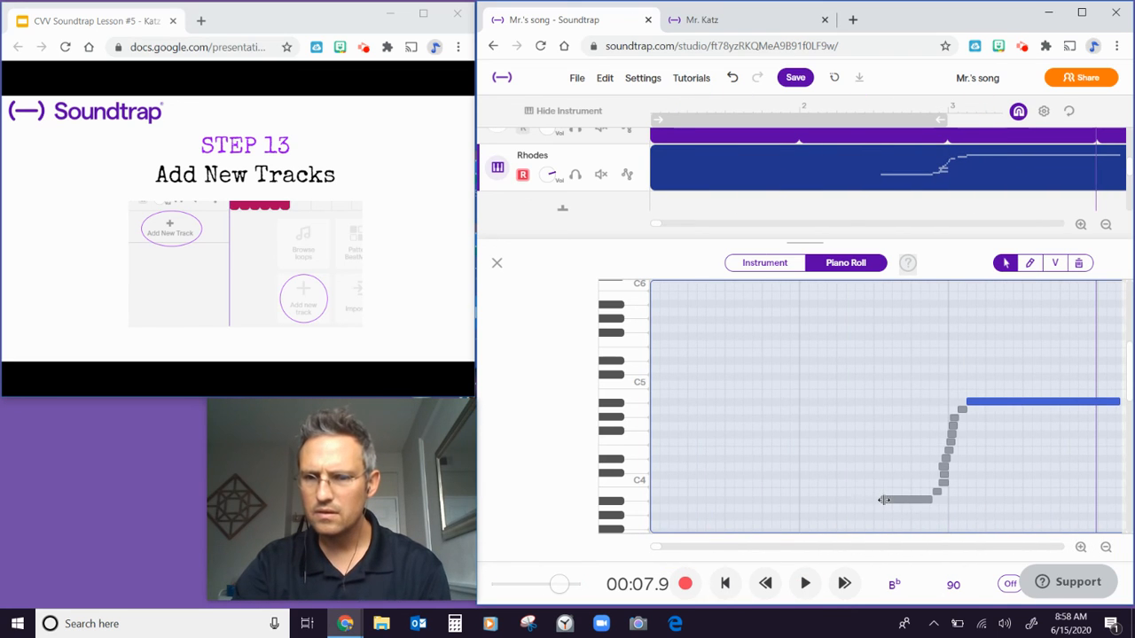
drag(883, 500, 836, 500)
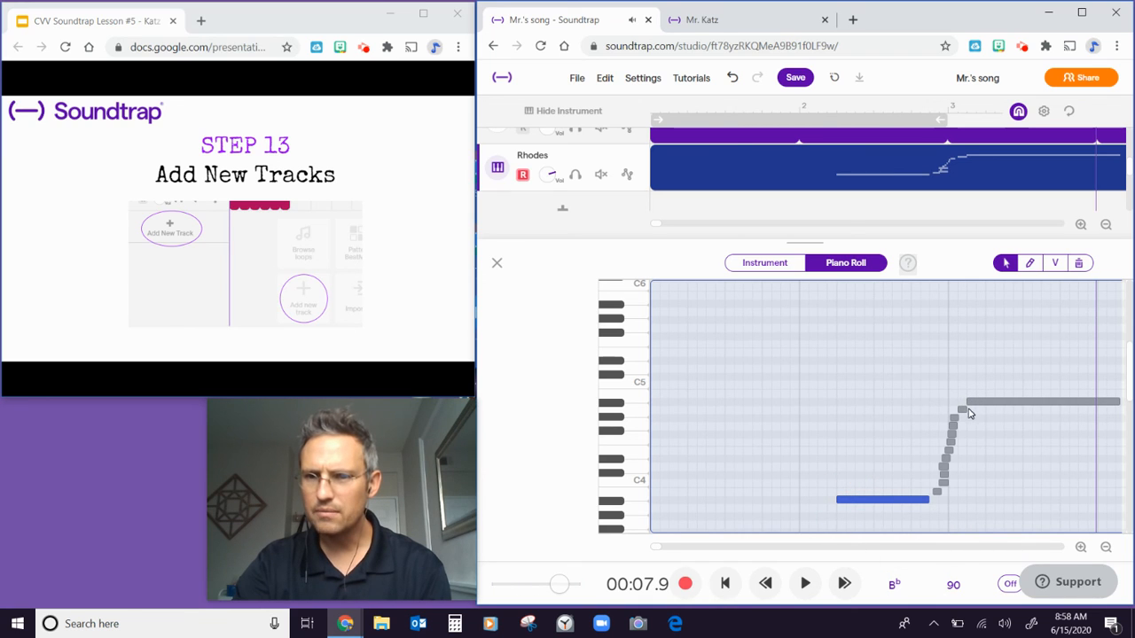
mouse_move(963, 414)
mouse_down()
mouse_move(949, 410)
mouse_move(975, 401)
mouse_move(963, 405)
mouse_up()
Step: Play the song from the beginning through bar 7 to check the edited Rhodes melody
click(726, 587)
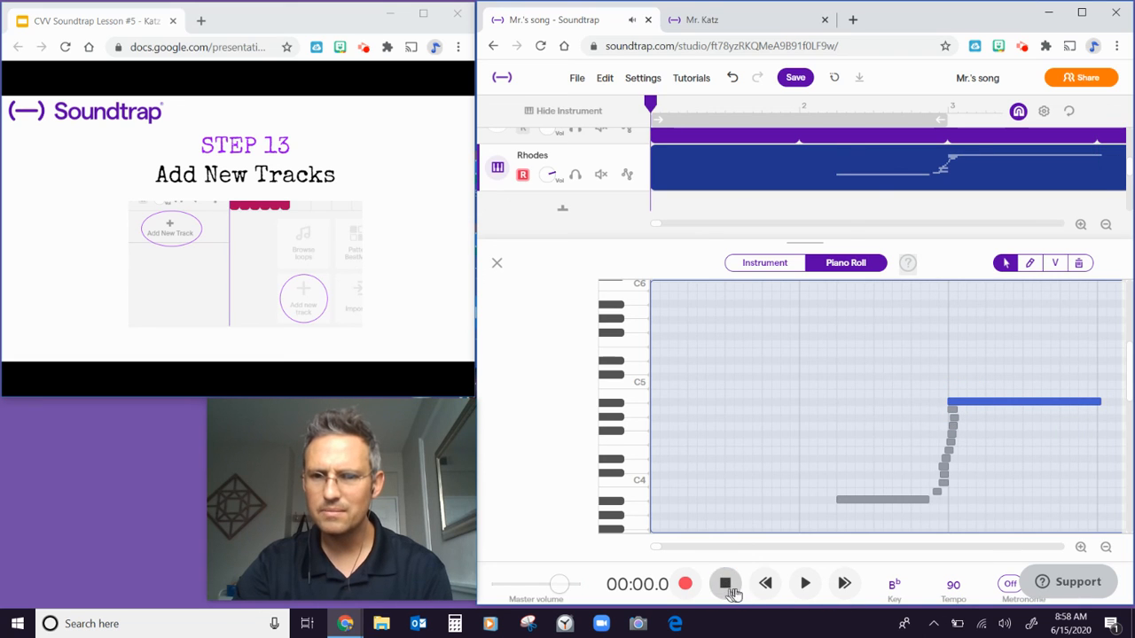
click(804, 585)
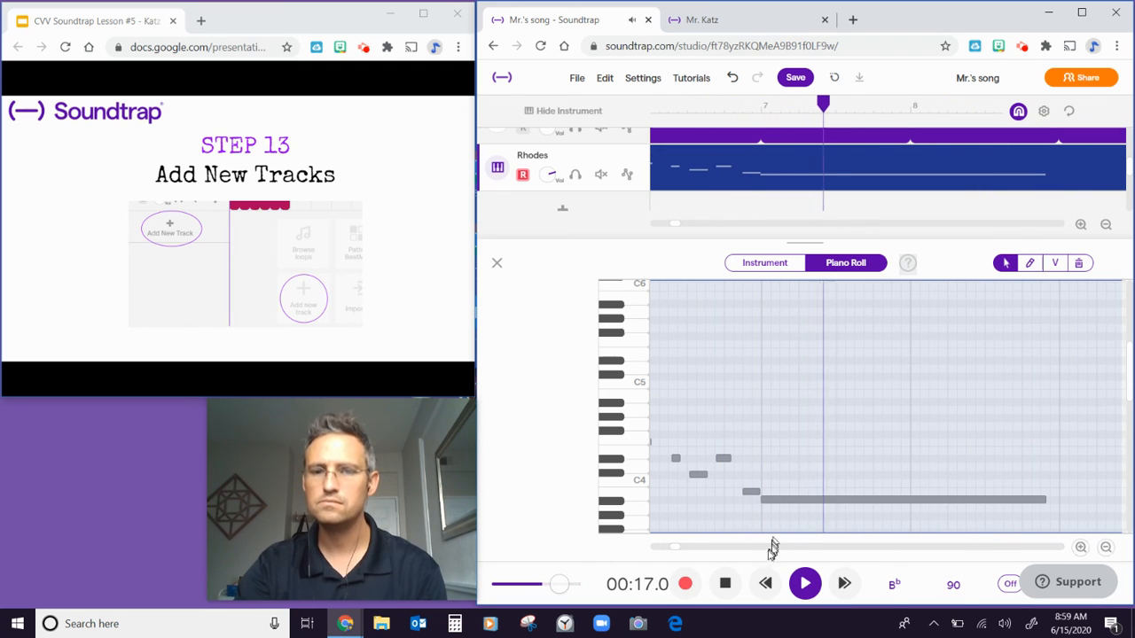
click(724, 584)
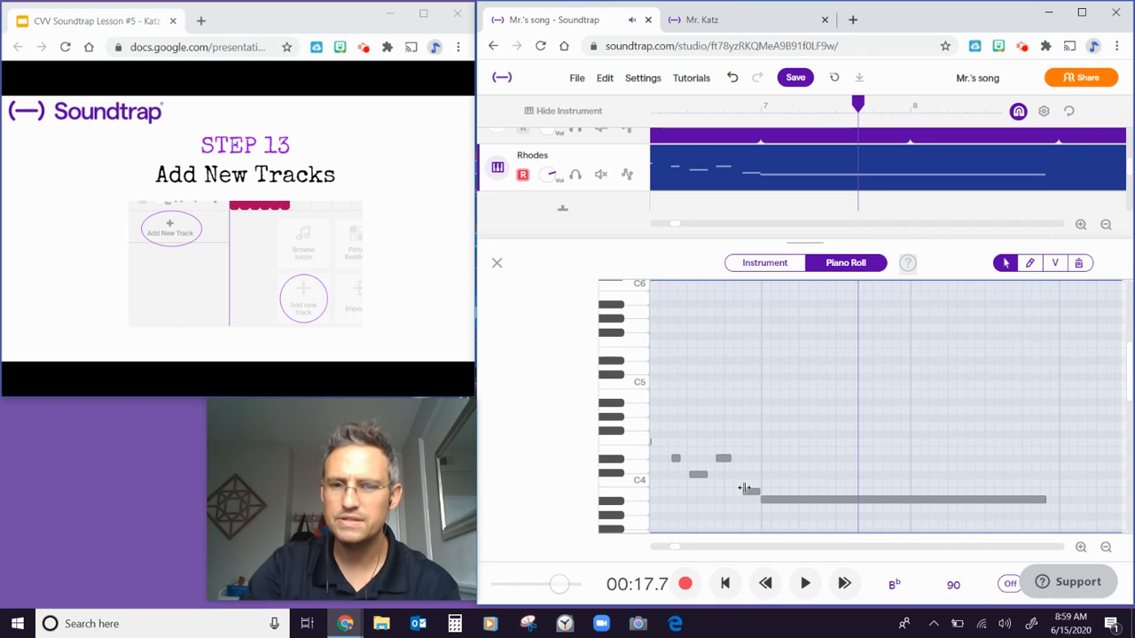
Step: Replace the short note just before bar 7 with the long Bb3 by moving it earlier, and play that passage
click(750, 493)
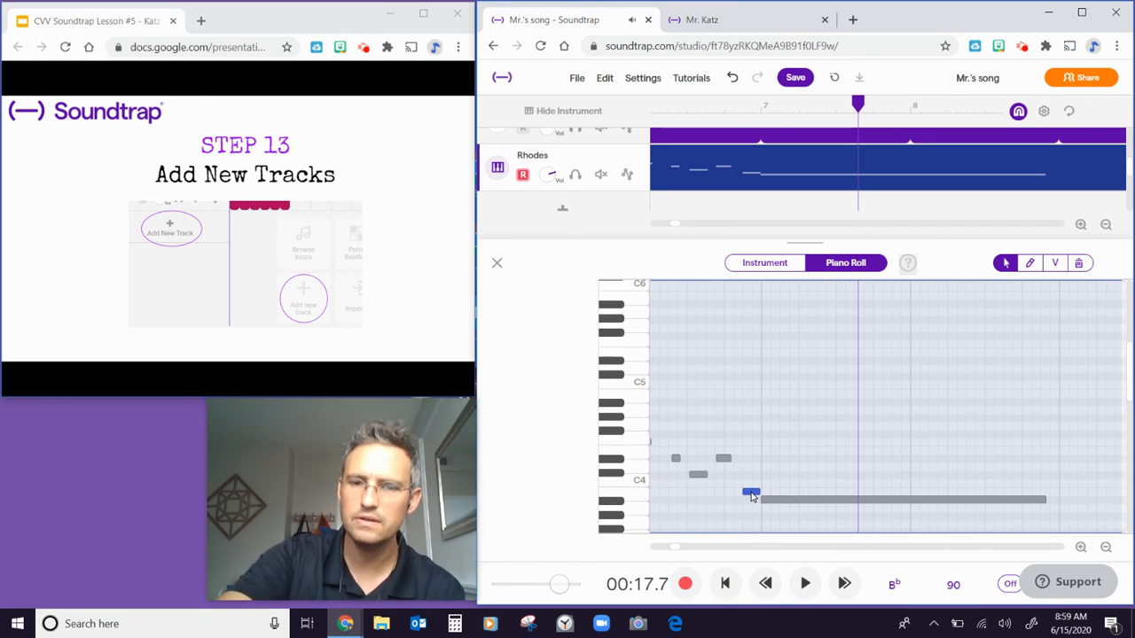
click(783, 503)
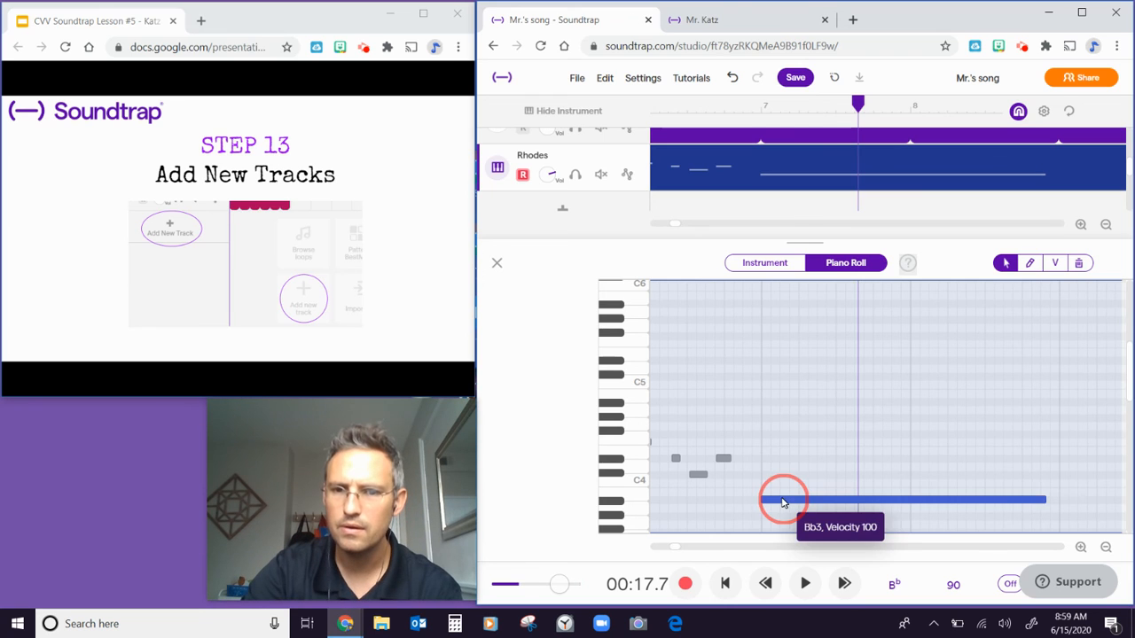
drag(783, 502, 765, 505)
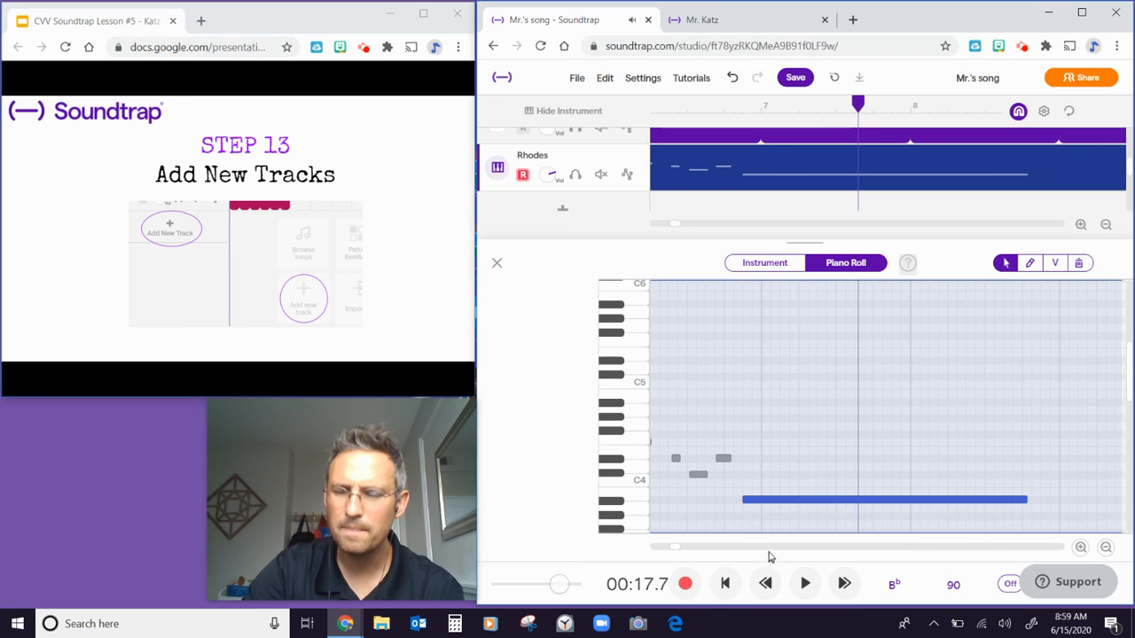
click(680, 306)
key(space)
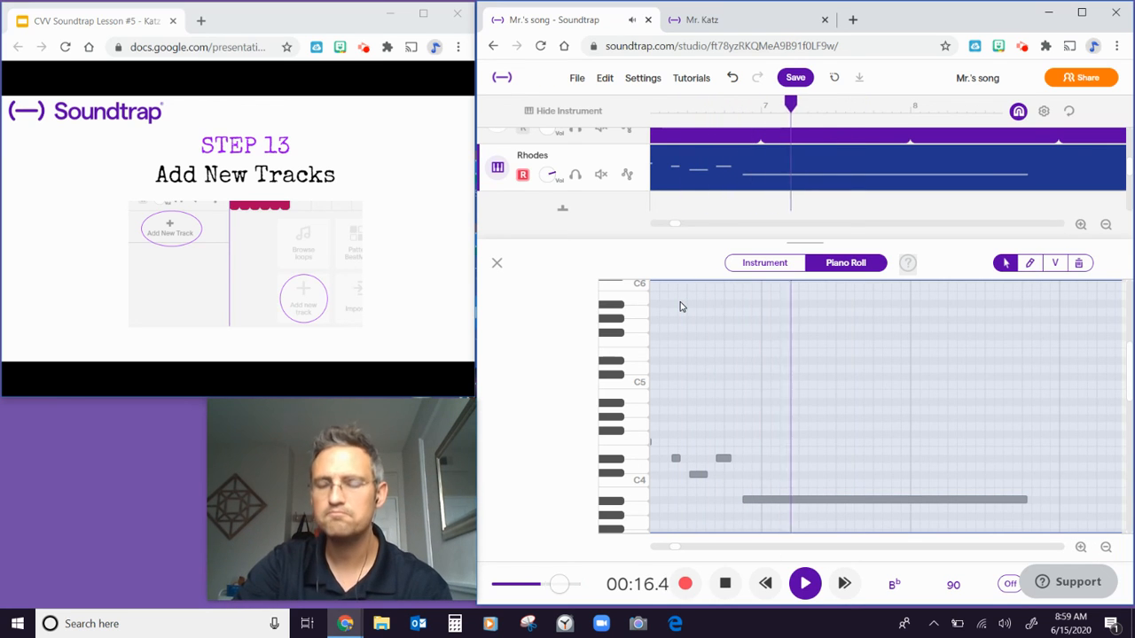
click(725, 583)
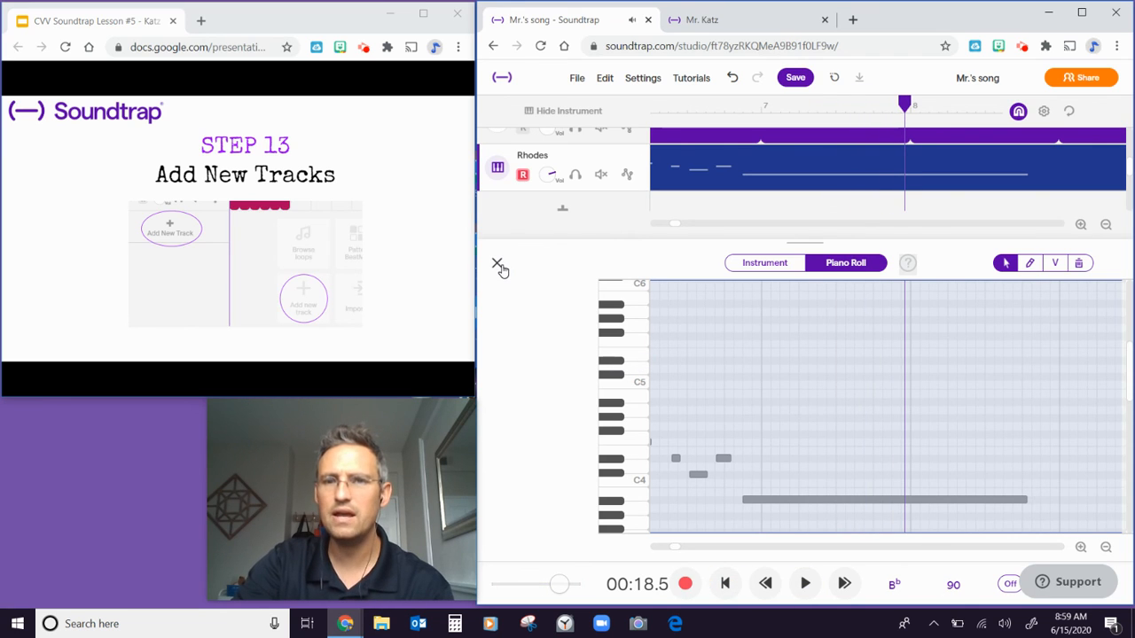
Step: Browse the keyboard instrument presets for the Rhodes track, and close the list and the instrument view without choosing another sound
click(745, 262)
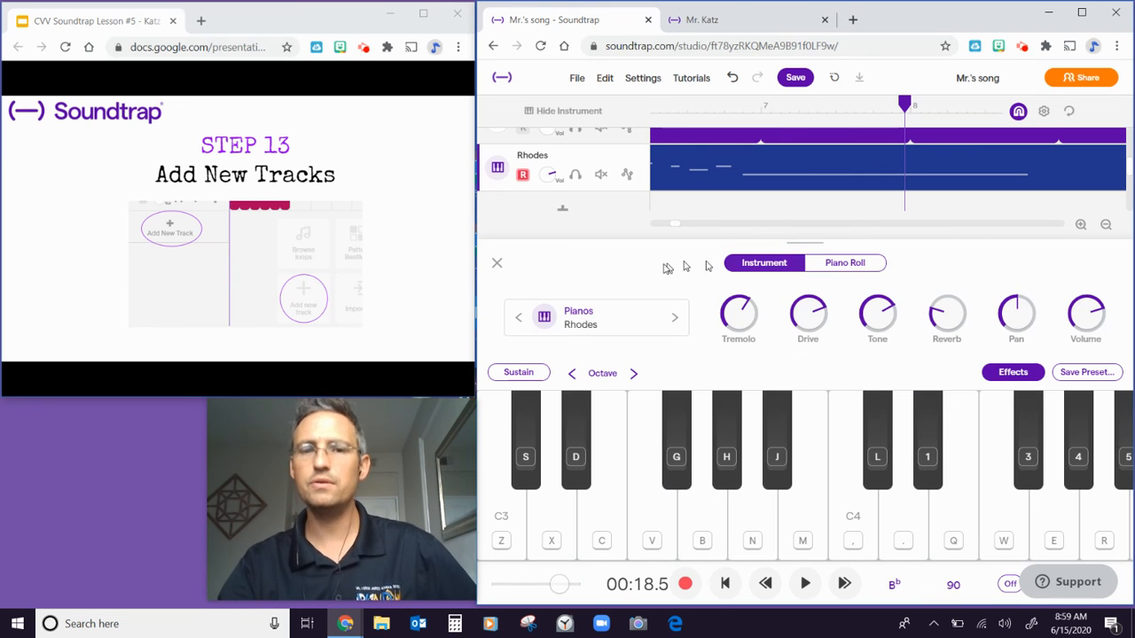
click(544, 318)
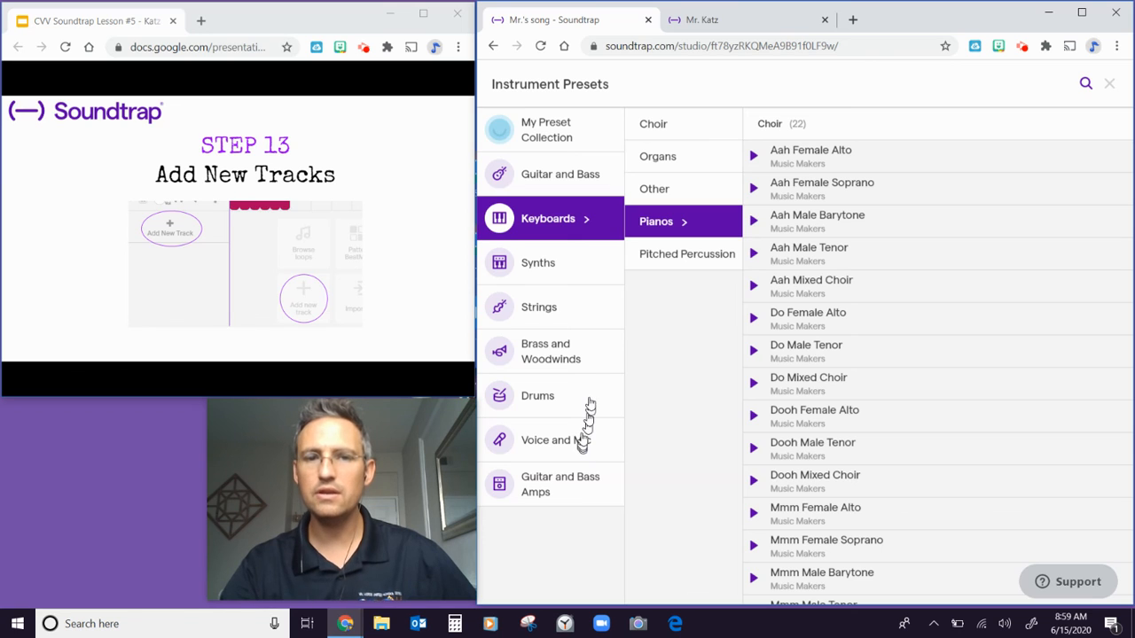
click(1109, 86)
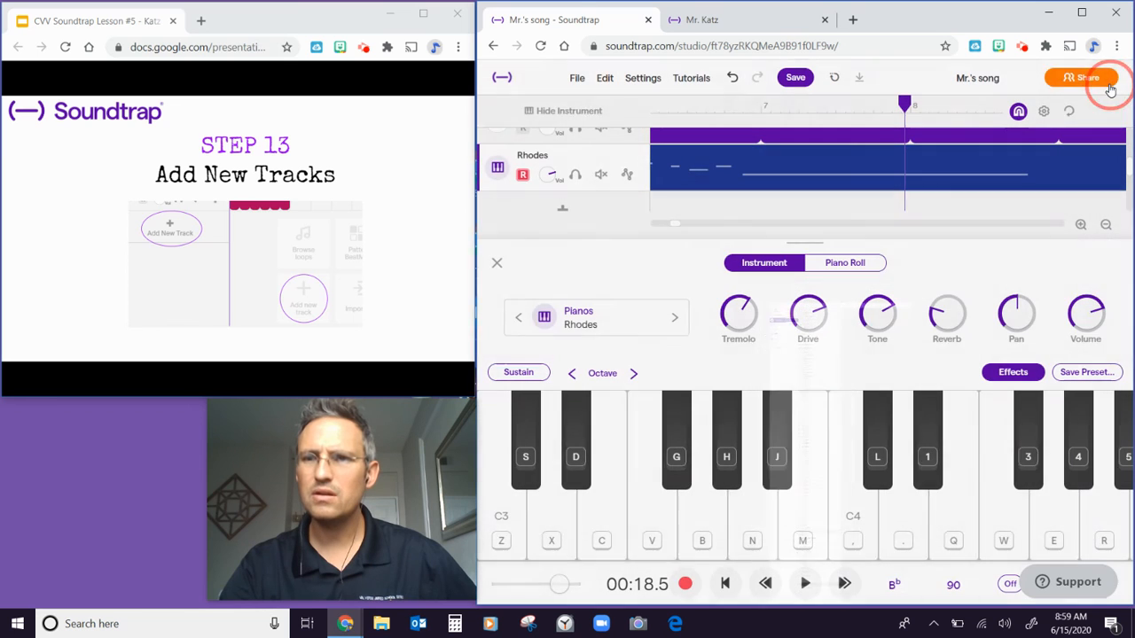
click(497, 265)
Step: Advance the lesson slides to Step 15, Virtual Instruments: Keyboards
click(228, 15)
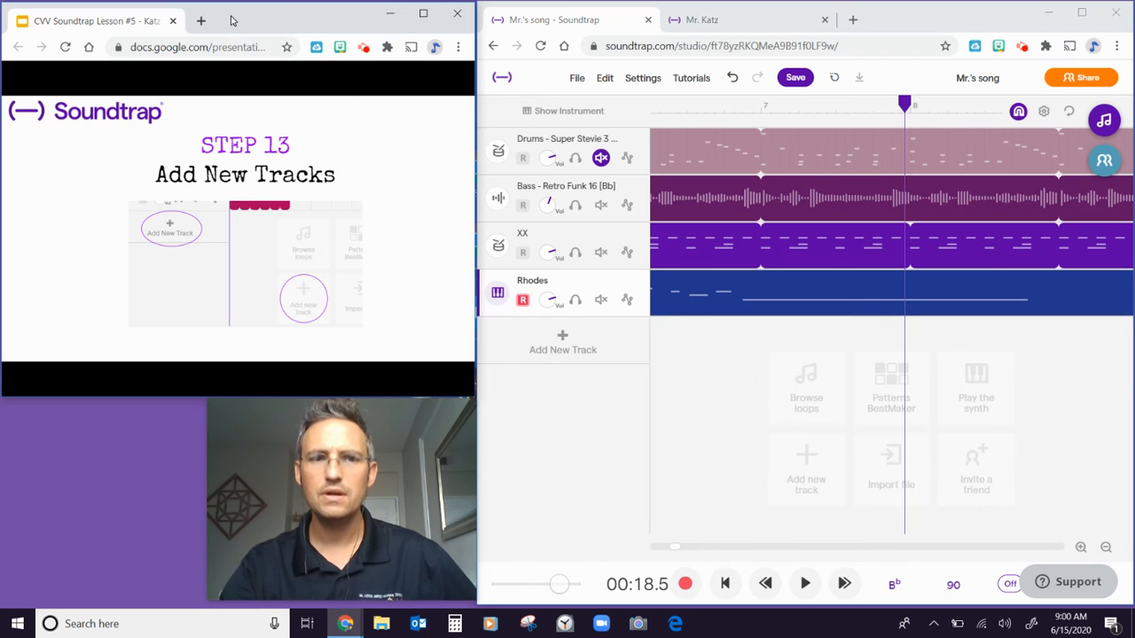
key(Right)
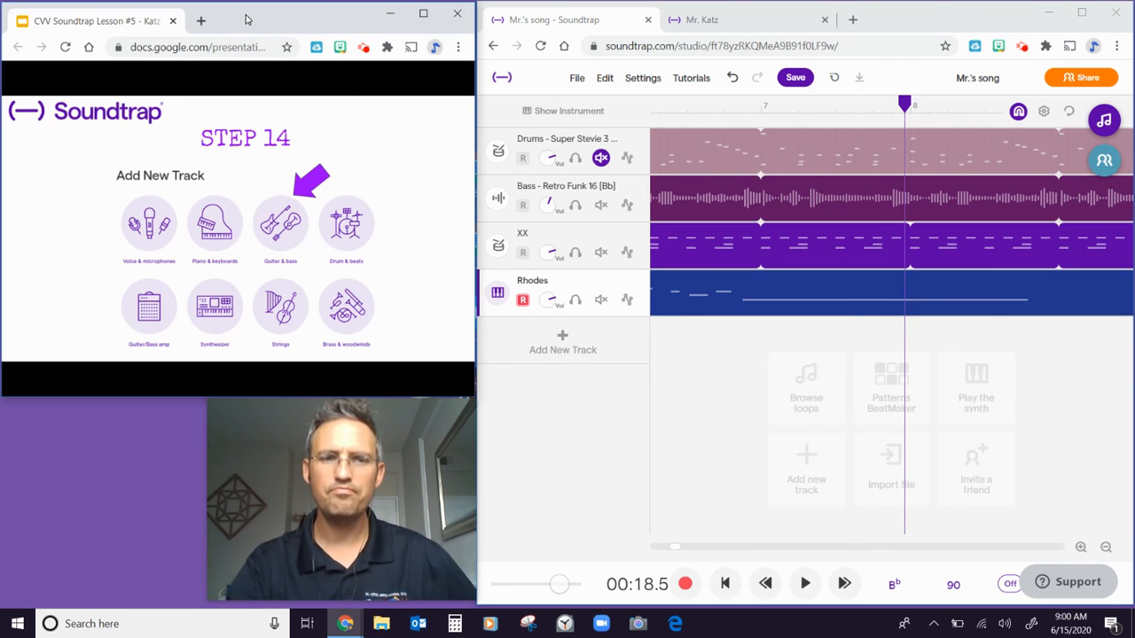
key(Right)
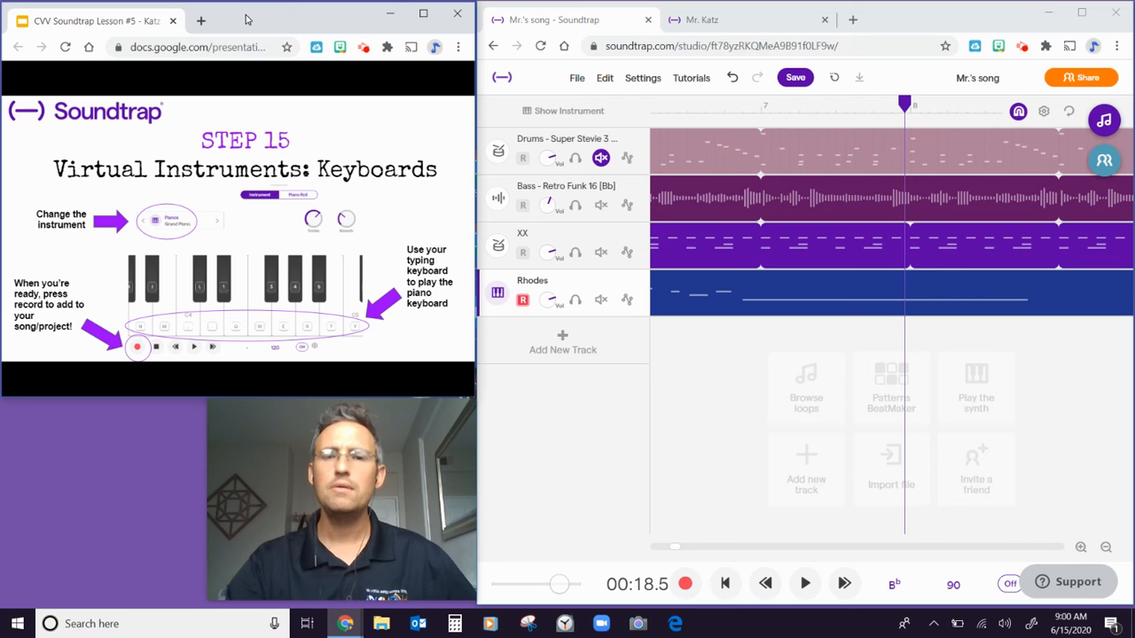
Step: Open the Rhodes track's virtual keyboard and play the black note labelled G as a test
click(499, 296)
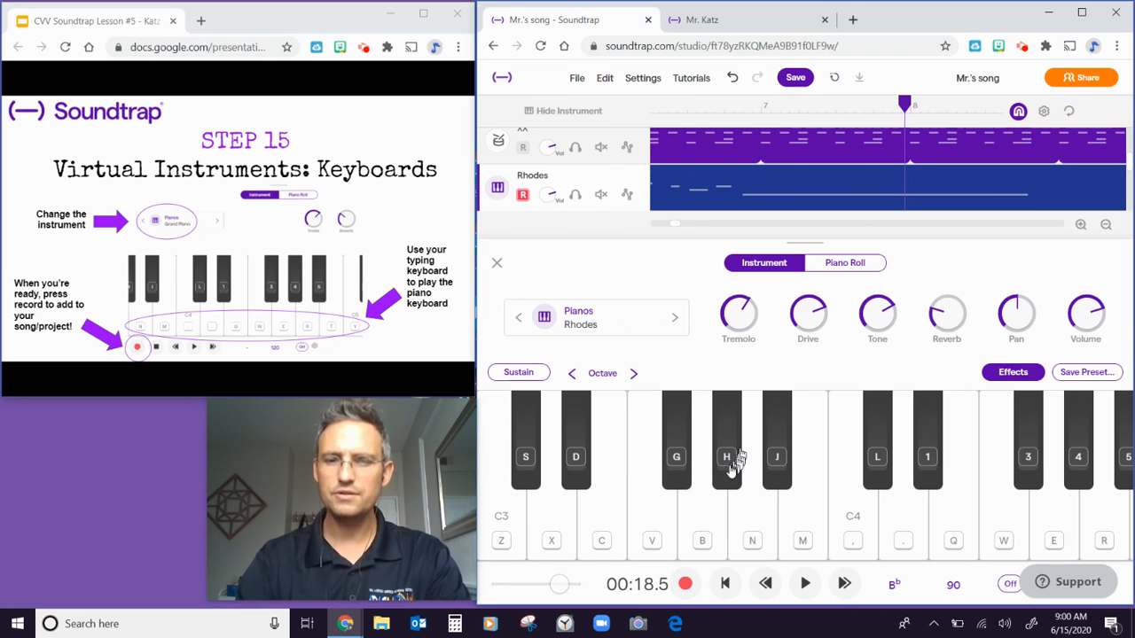
click(677, 477)
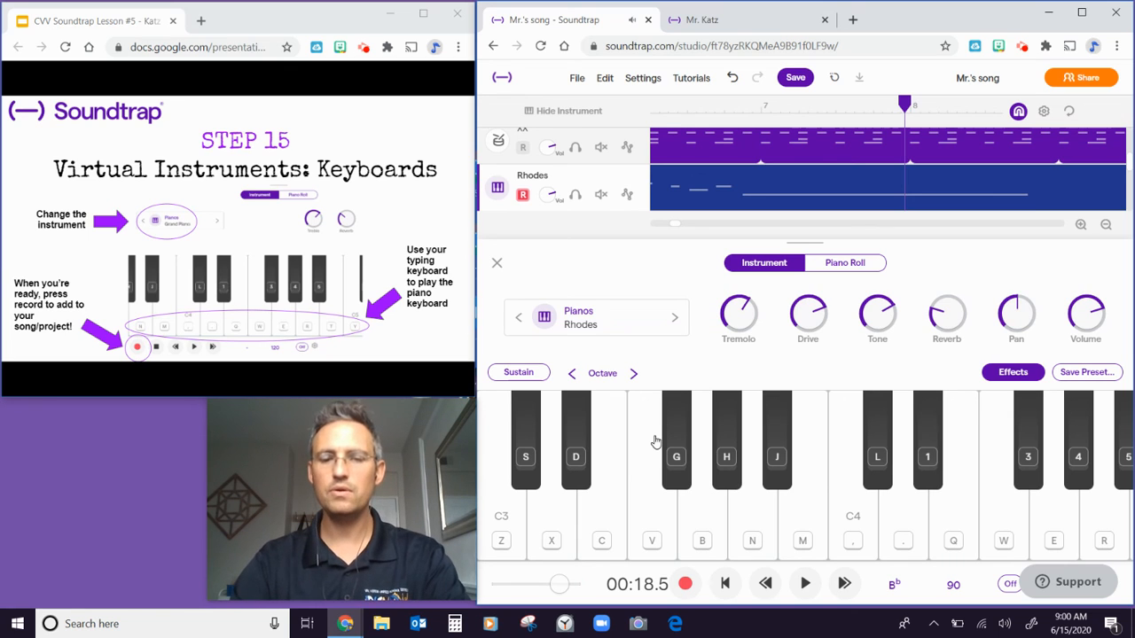
key(g)
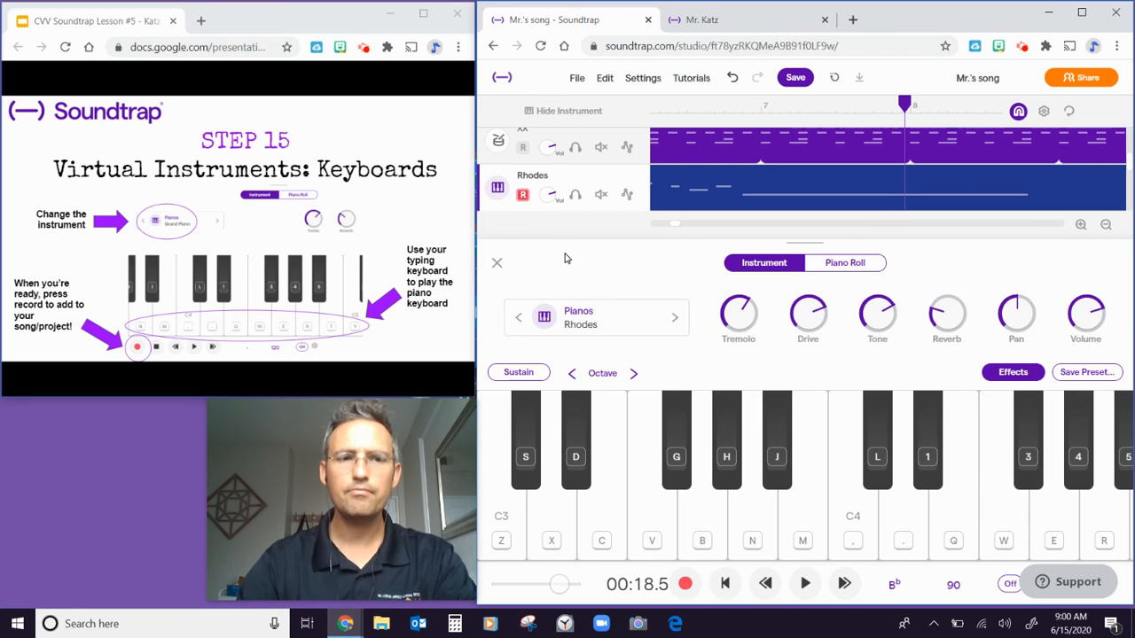
Step: Advance the lesson slides to the Review slide about having beats/drums and bass
mouse_move(264, 360)
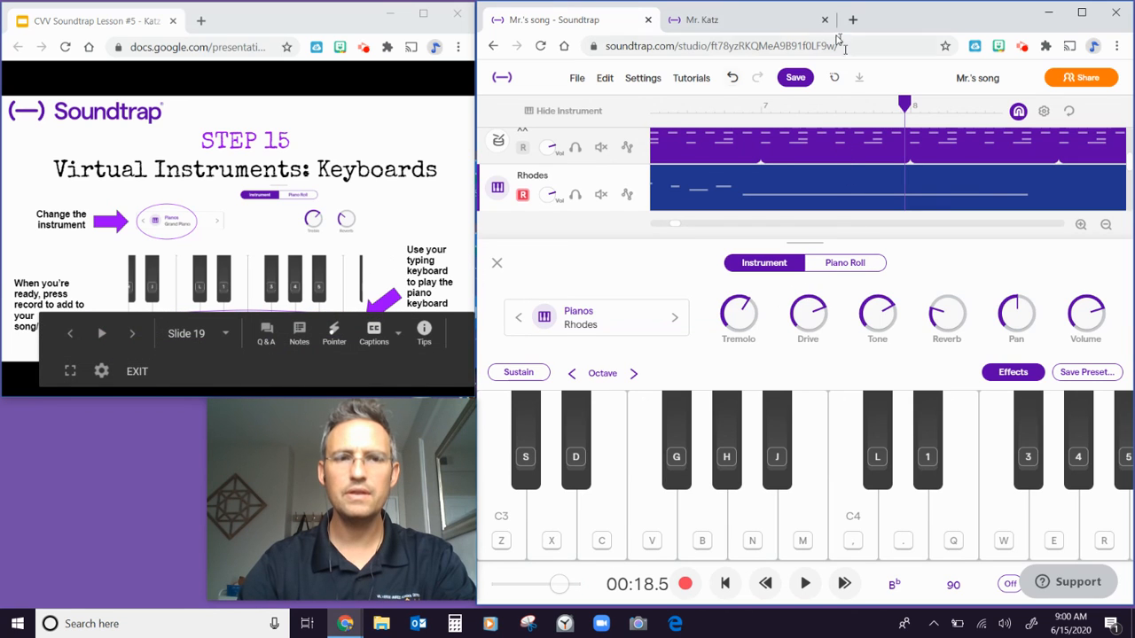
click(324, 24)
key(Right)
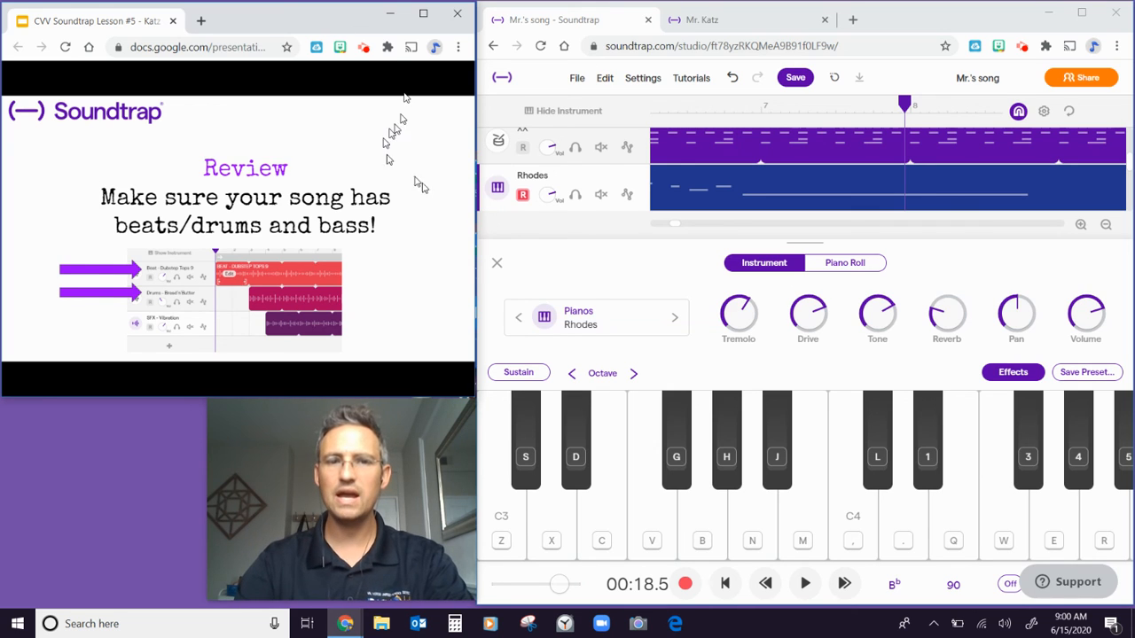
Step: Close the Rhodes instrument view and show the XX drum track's notes in the Piano Roll
click(497, 263)
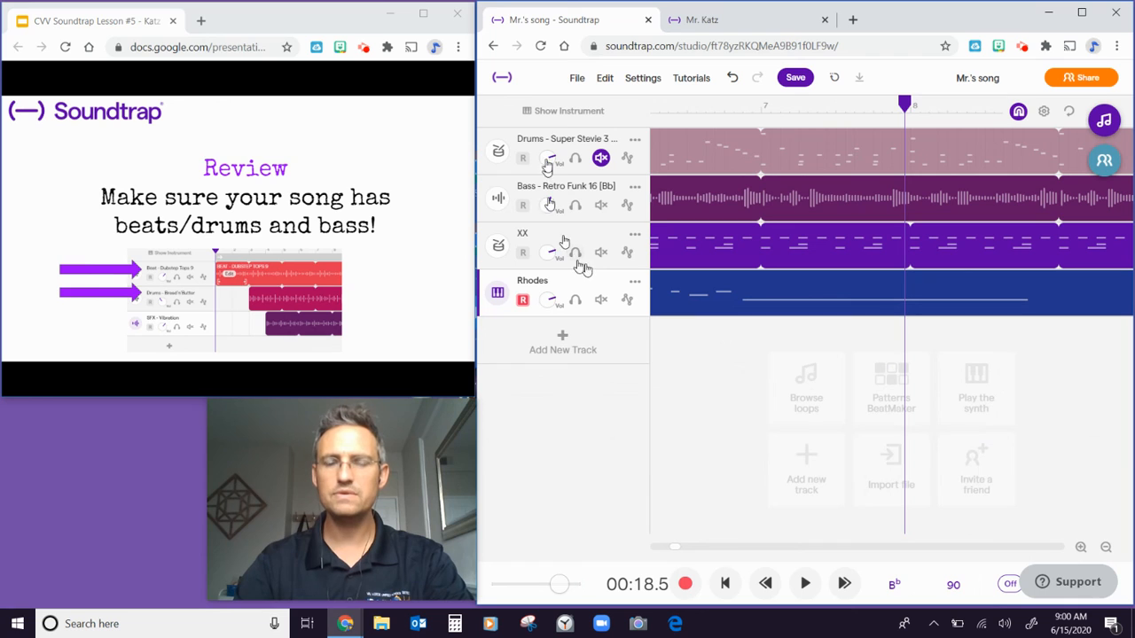
mouse_move(678, 297)
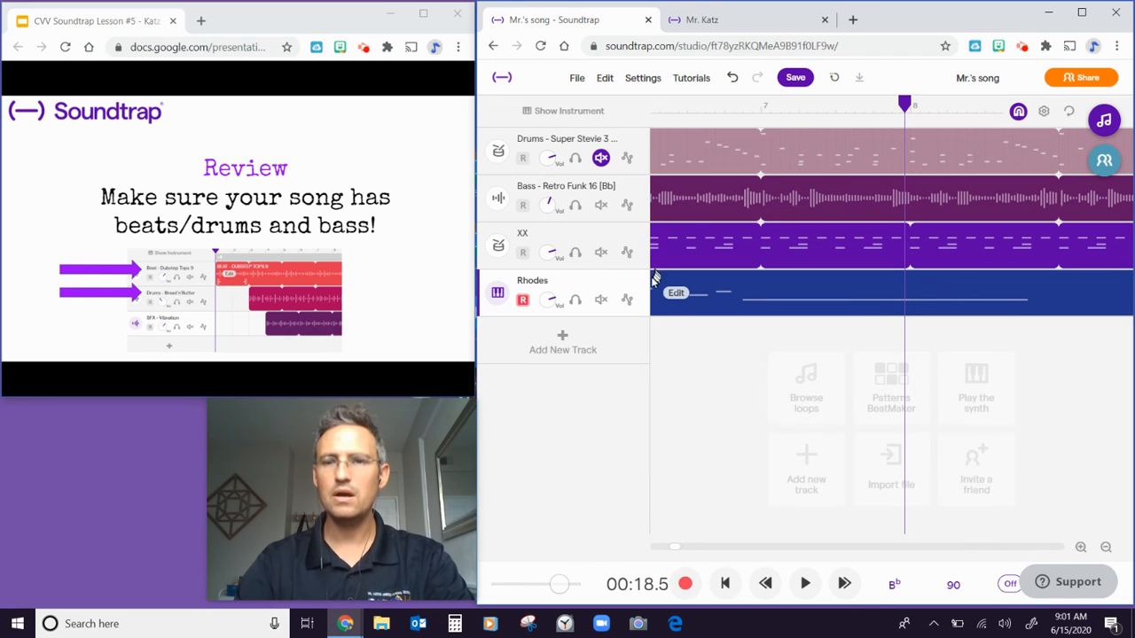
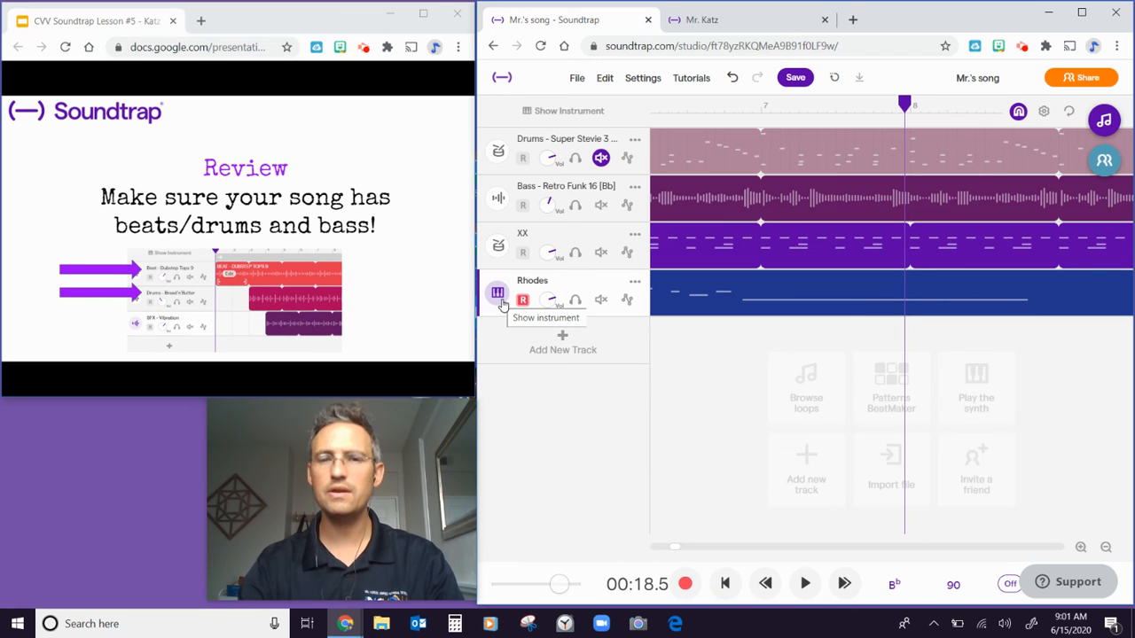
click(499, 251)
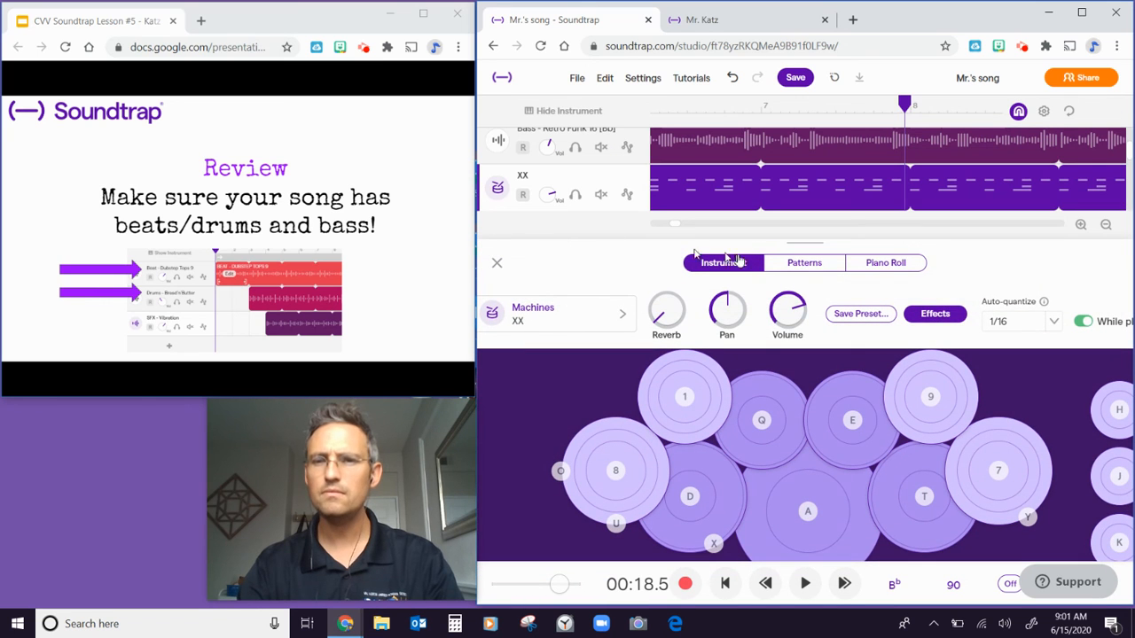
click(882, 264)
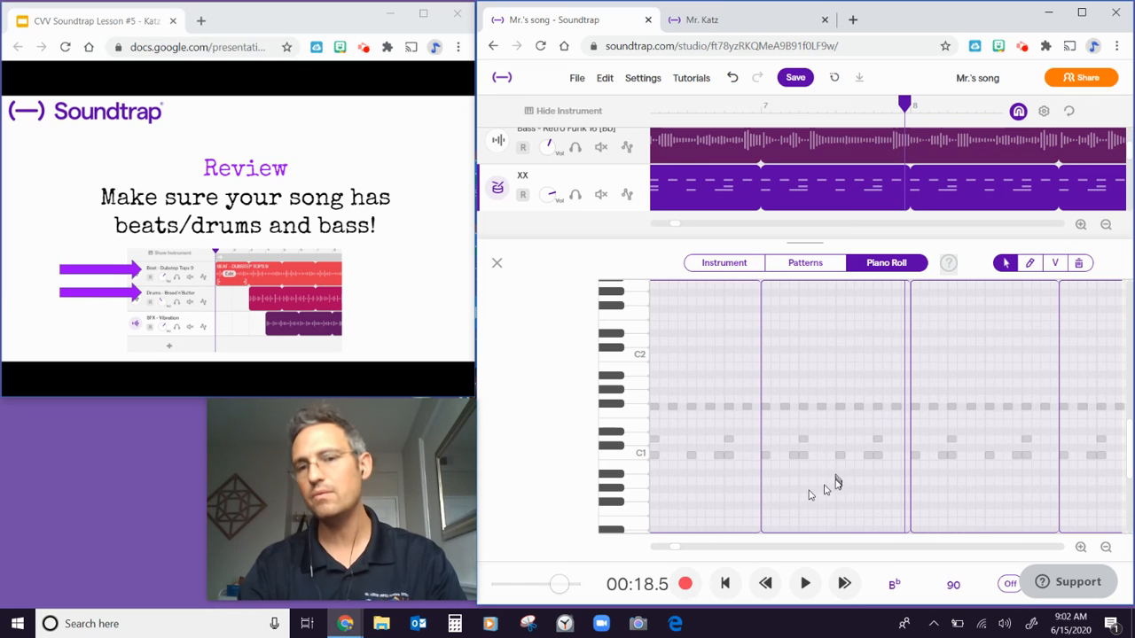
Step: Close the Piano Roll and advance the lesson slides to the Review slide about creating space in your song
click(497, 265)
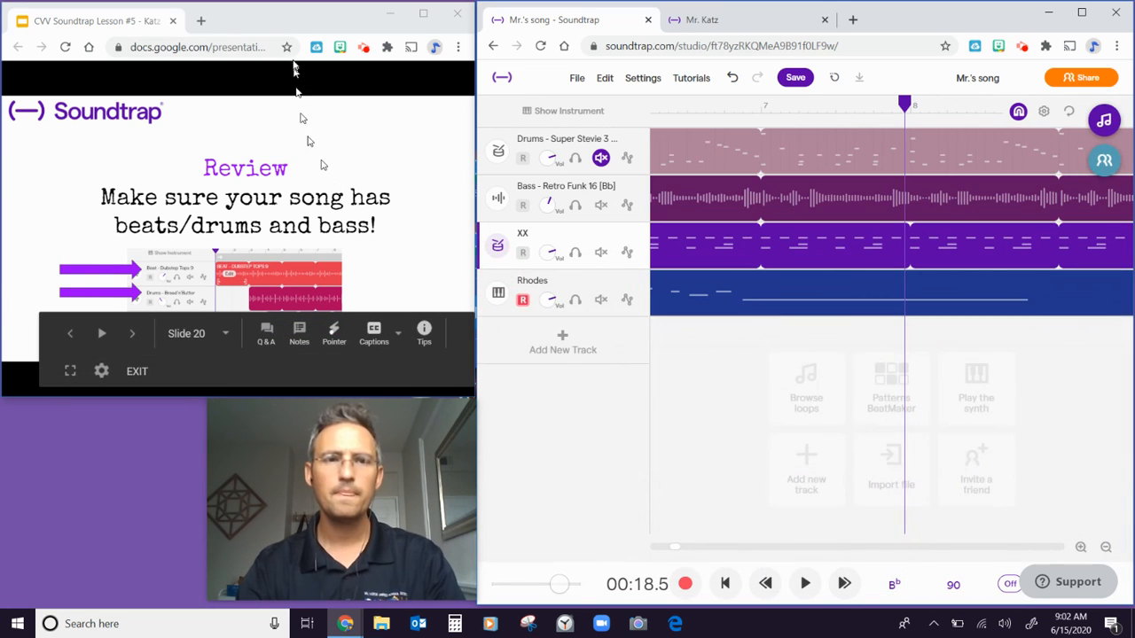
click(261, 19)
key(Right)
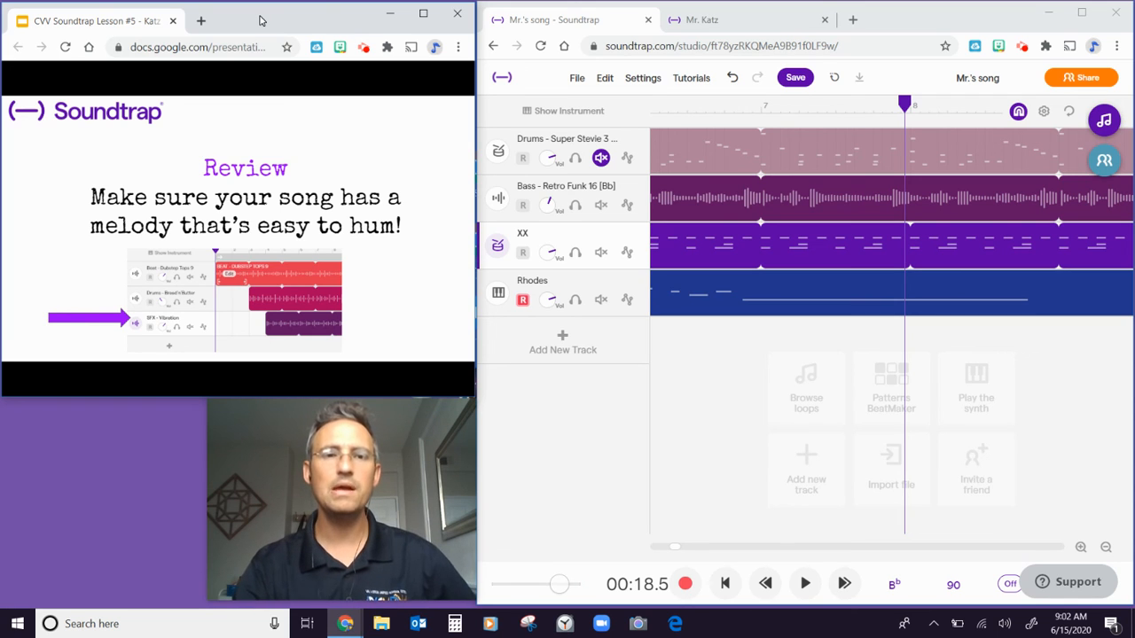
key(Right)
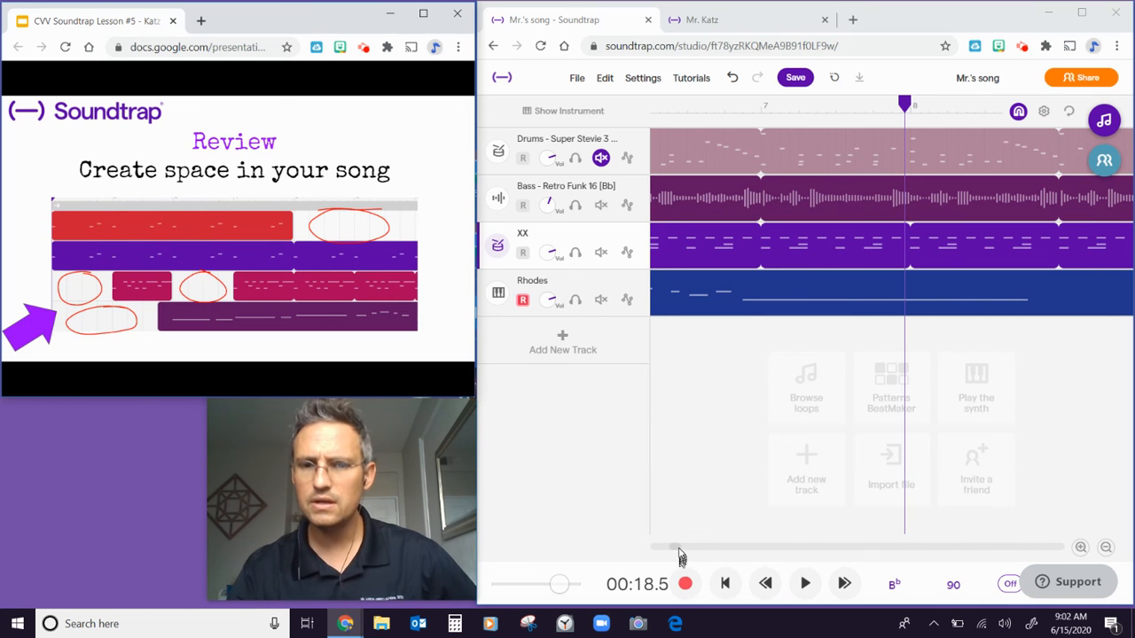
Step: Move the looped XX drum region along its track so it starts at bar 11, where the Super Stevie drums region ends
drag(678, 548, 655, 552)
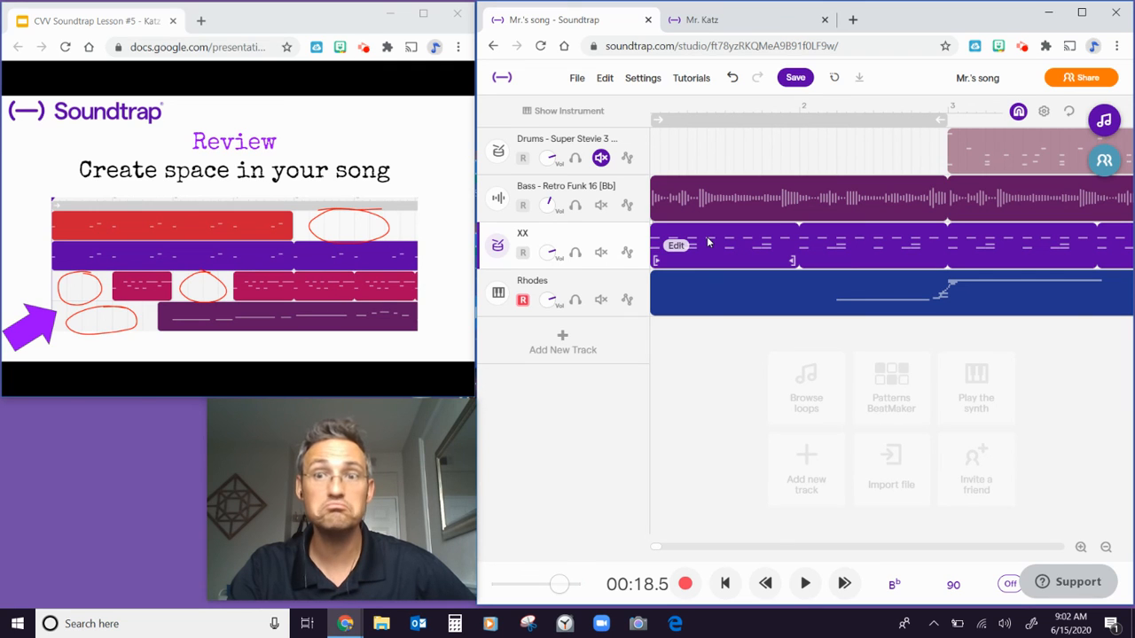
drag(708, 242, 967, 251)
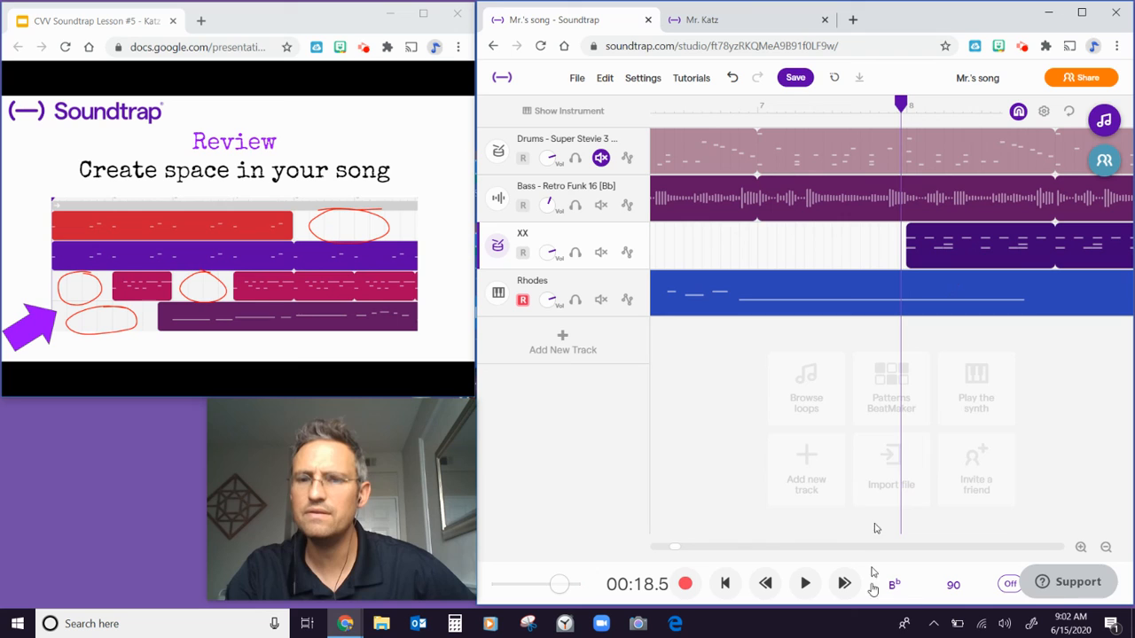
click(1105, 547)
click(1107, 548)
click(1107, 548)
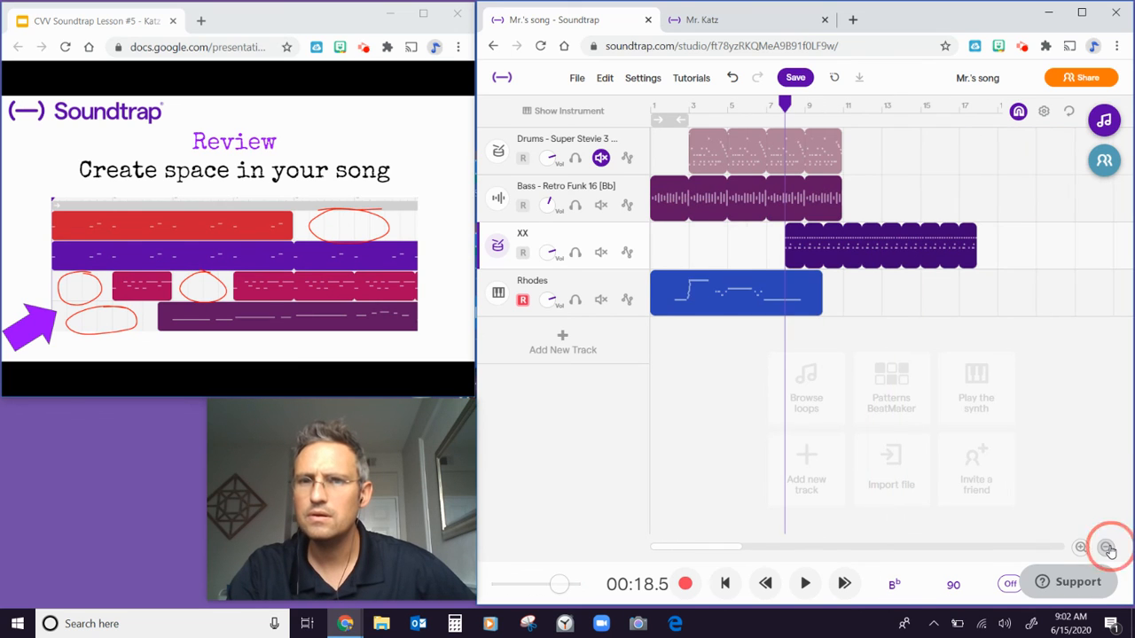
mouse_move(707, 136)
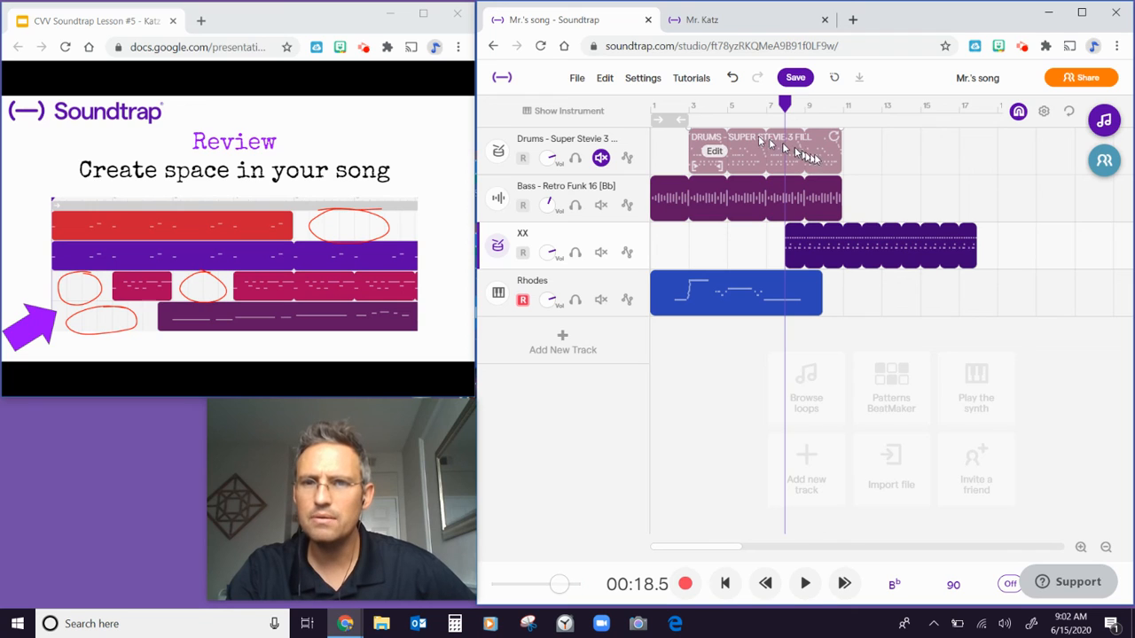
mouse_move(828, 246)
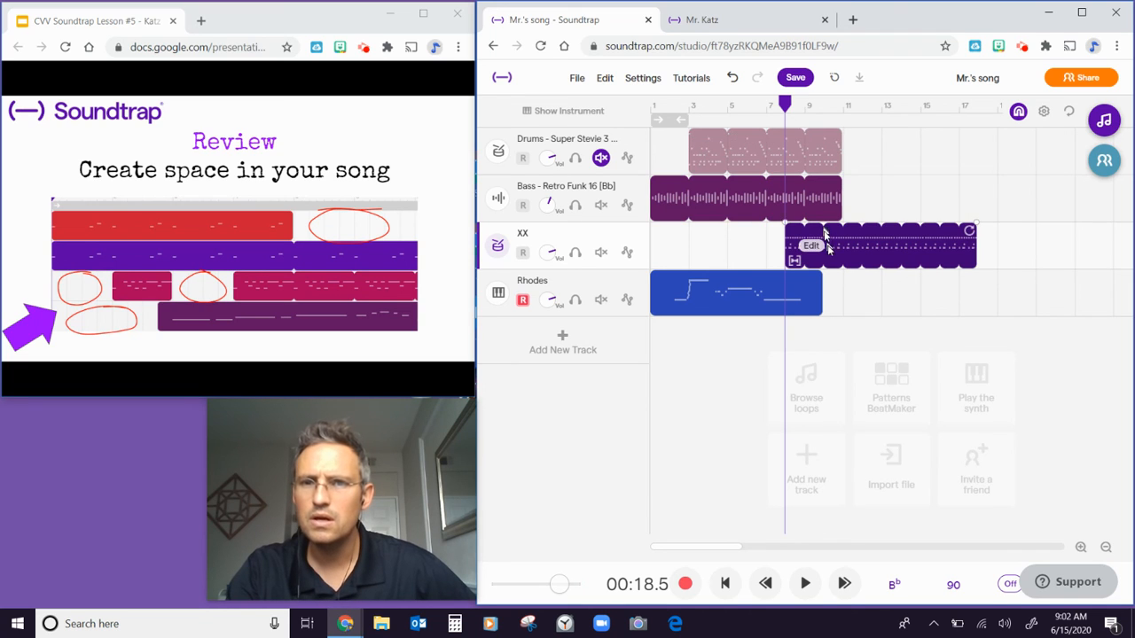
drag(840, 241, 886, 246)
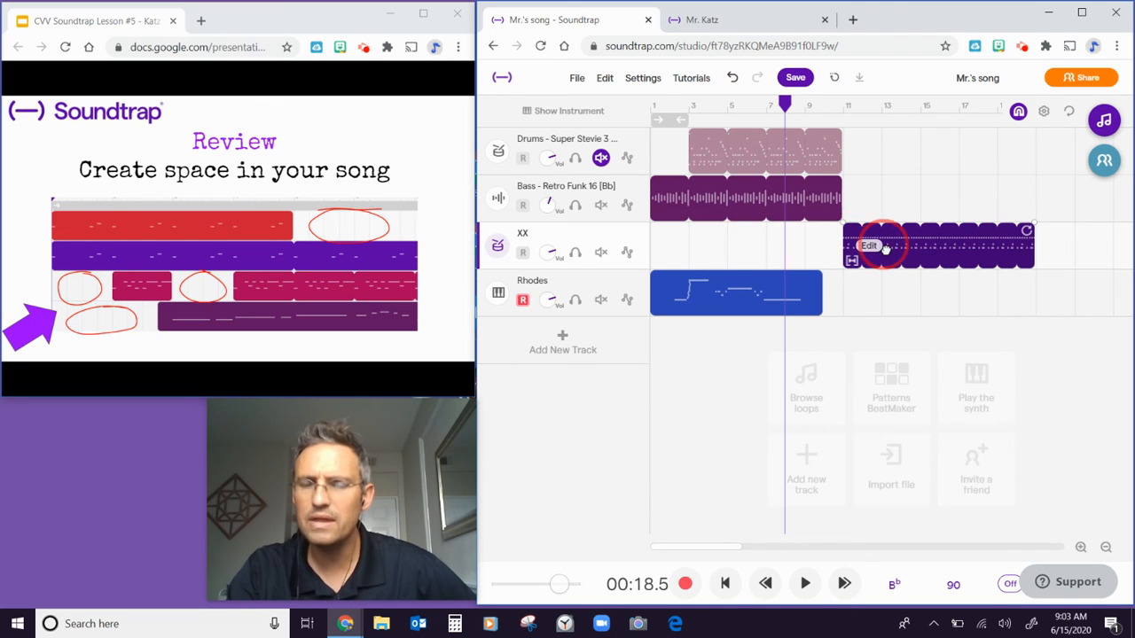
Step: Unmute the Super Stevie drums track and extend the Retro Funk 16 bass loop to the end of the XX region
click(601, 159)
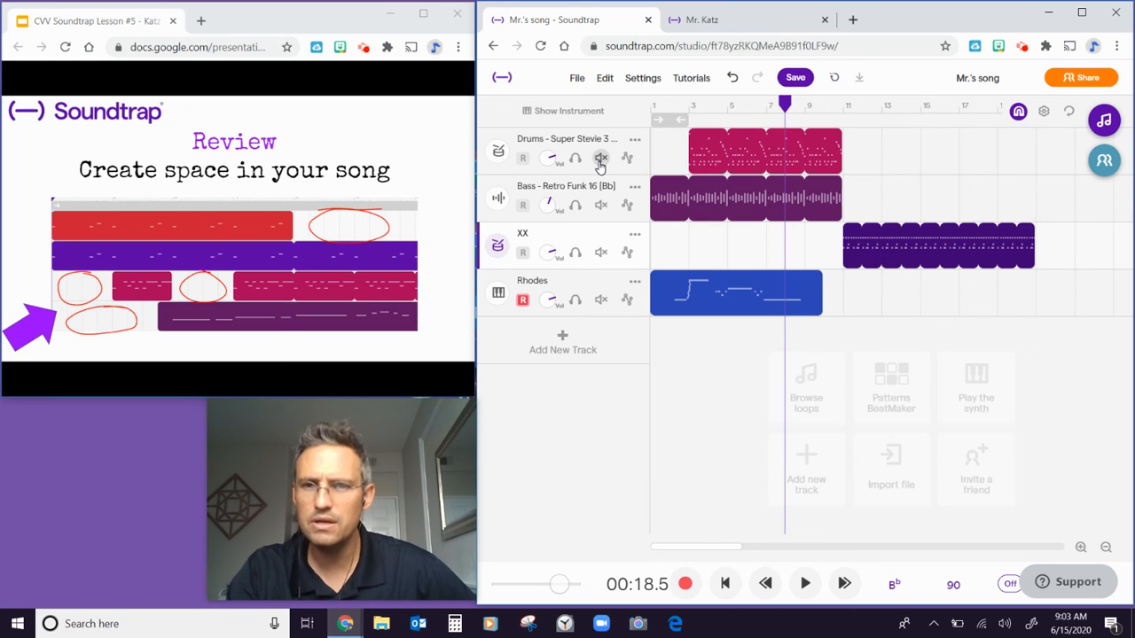
click(833, 190)
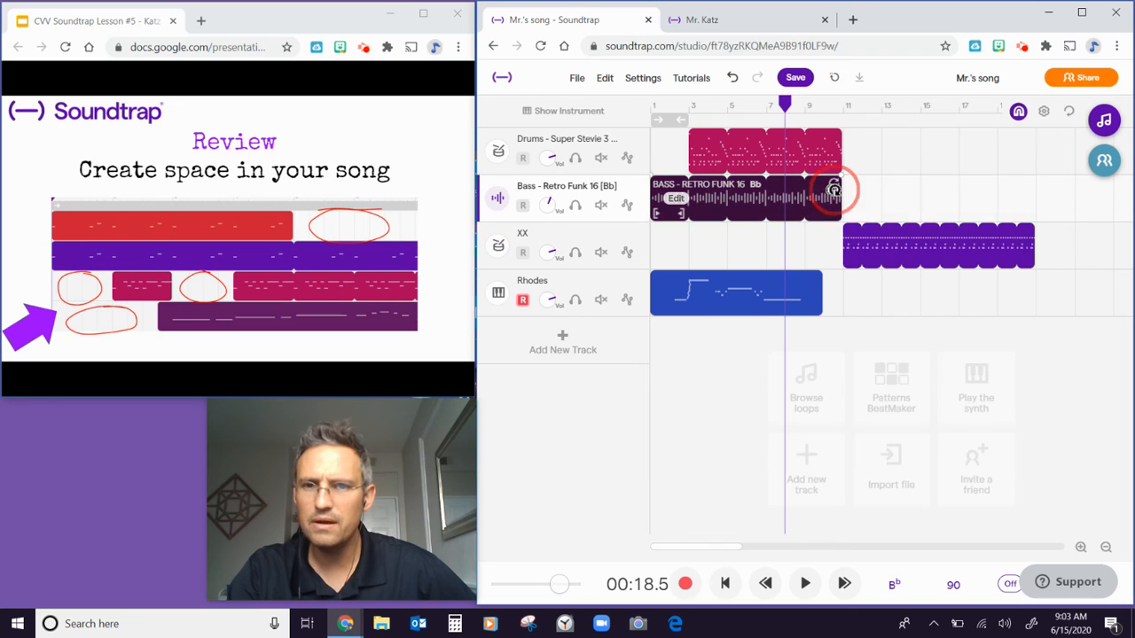
drag(834, 190, 1026, 197)
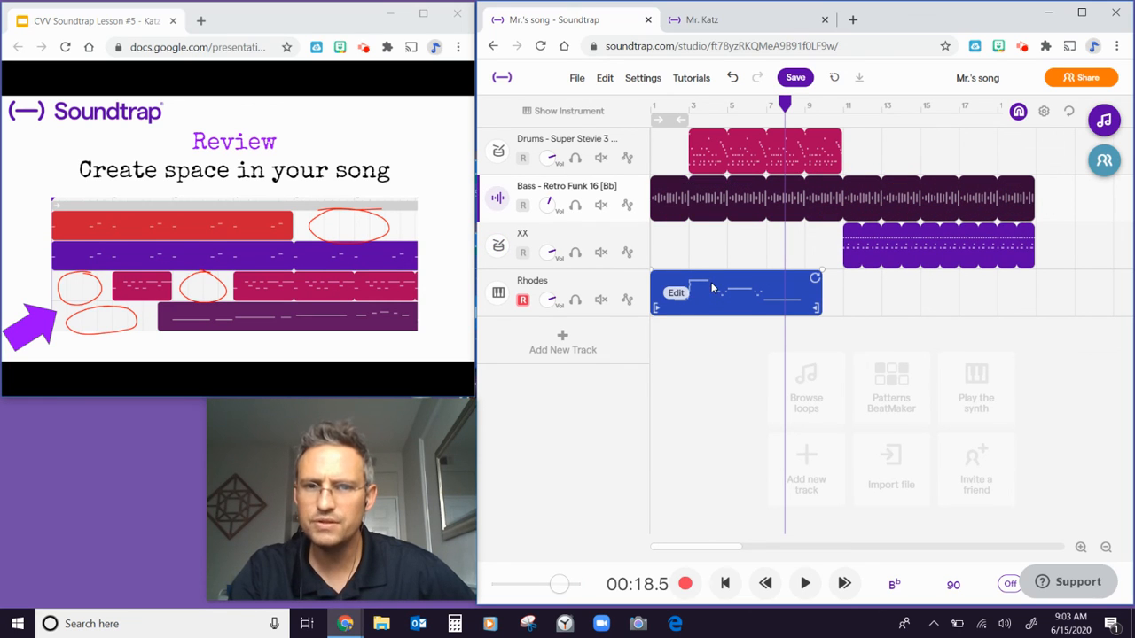
Step: Move the Rhodes region to start at bar 11 and play the song from the beginning to check the arrangement
drag(711, 287, 905, 302)
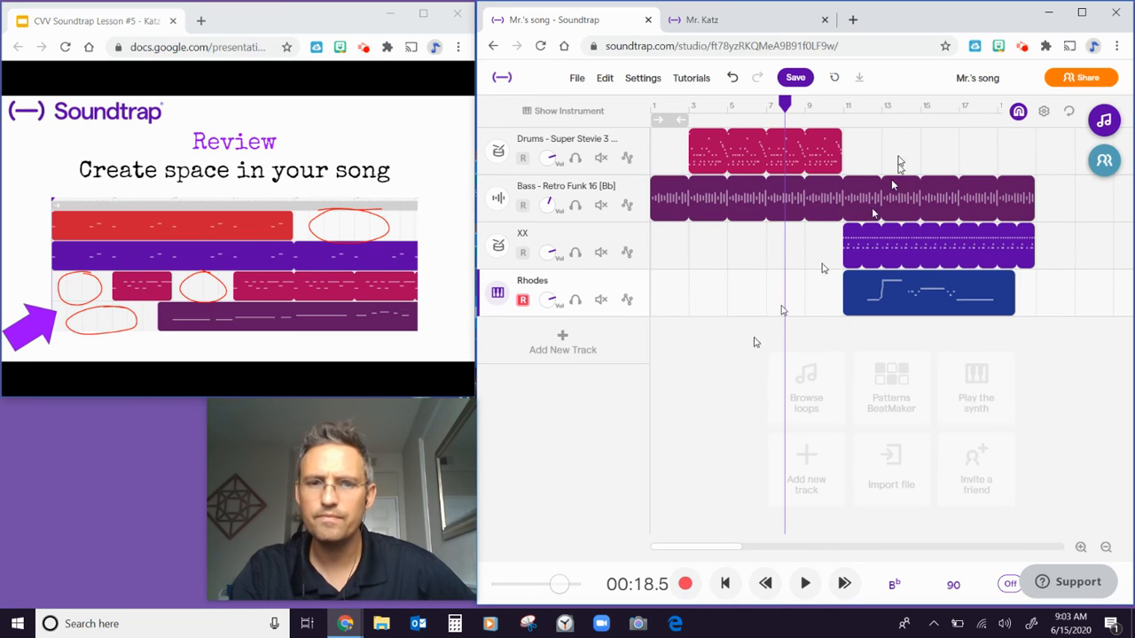
click(724, 583)
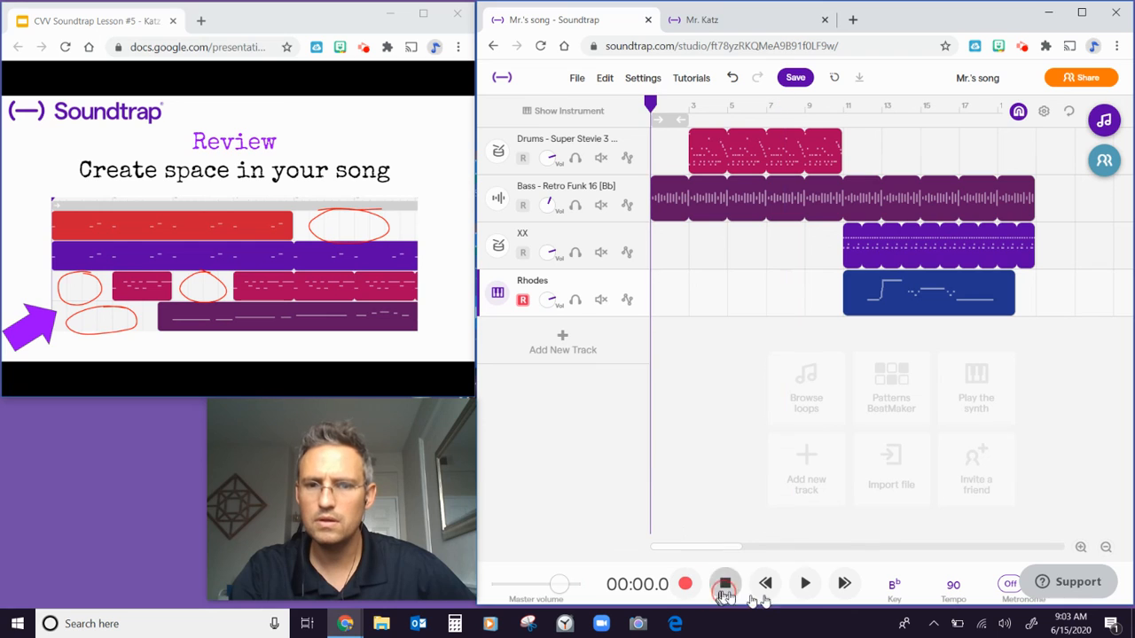
click(807, 584)
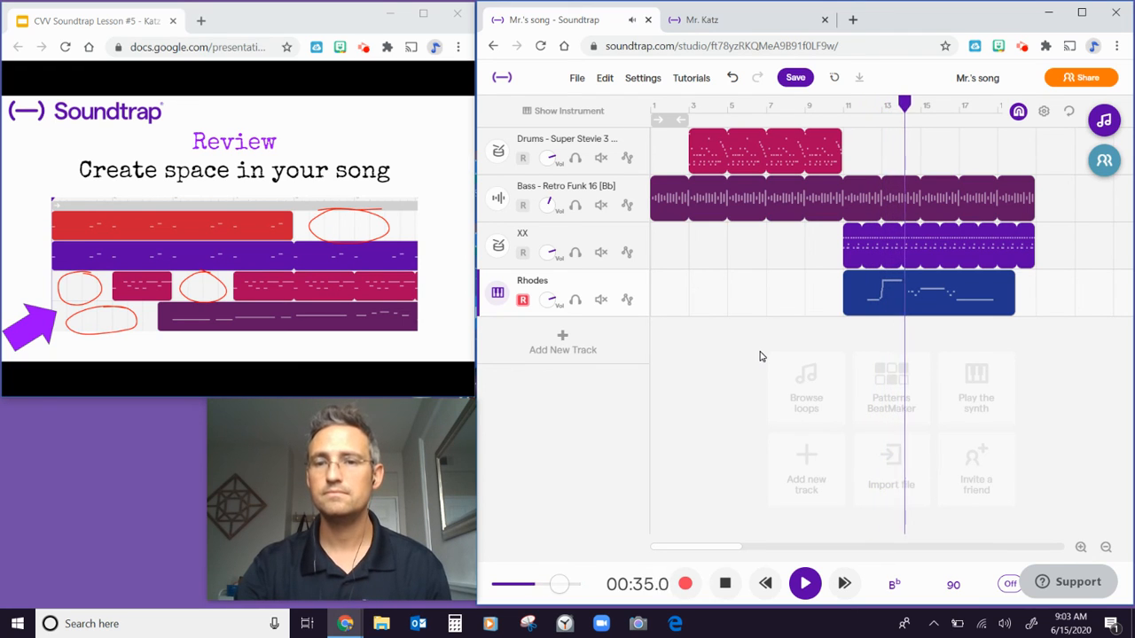
click(726, 584)
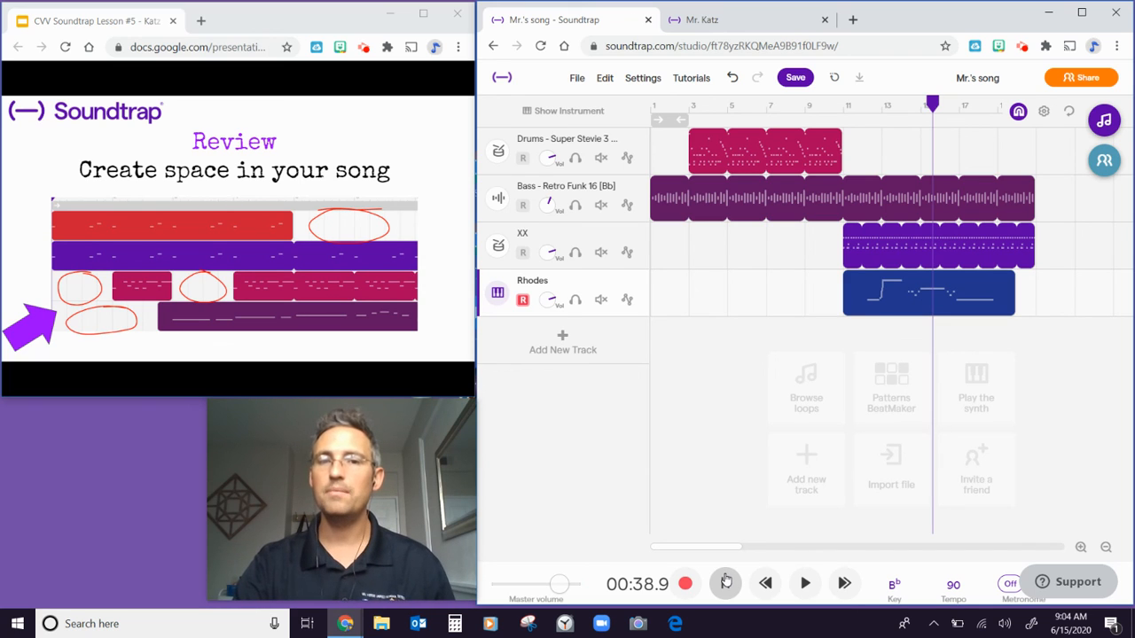
Step: Copy the Super Stevie drums region and place the pasted copy at bar 21 on the same track
click(739, 162)
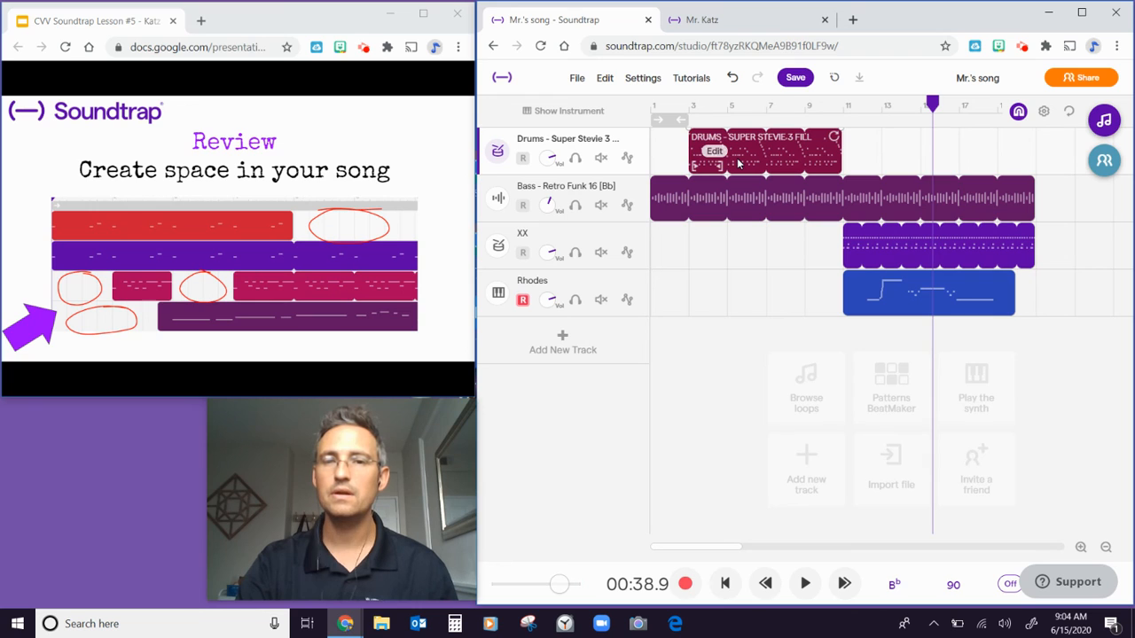
right_click(739, 162)
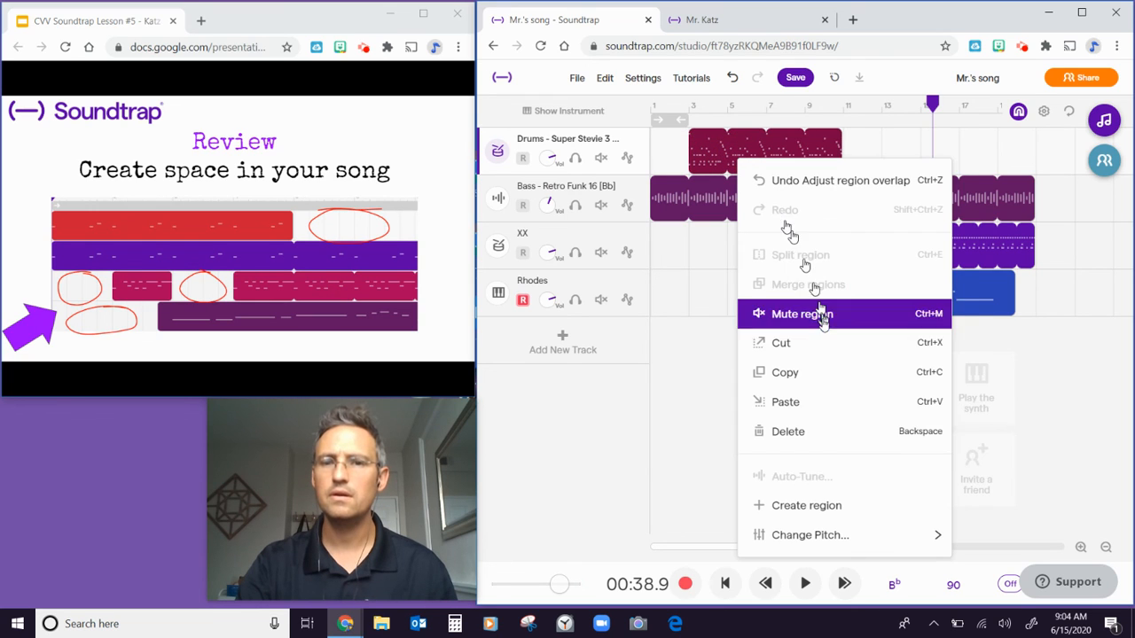
click(825, 371)
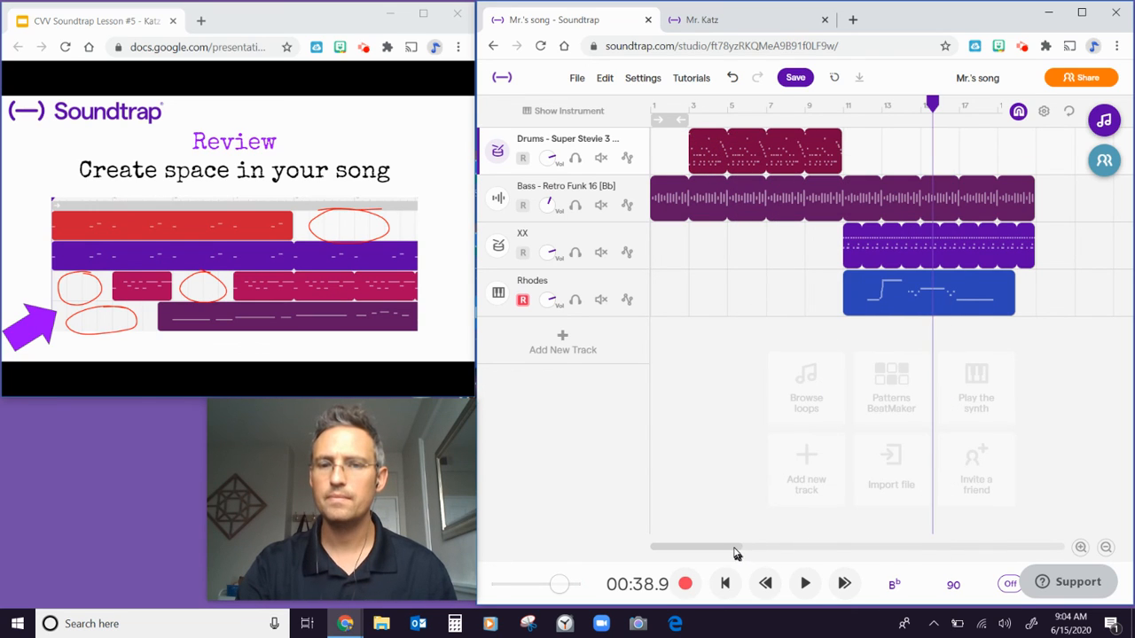
drag(729, 547, 752, 547)
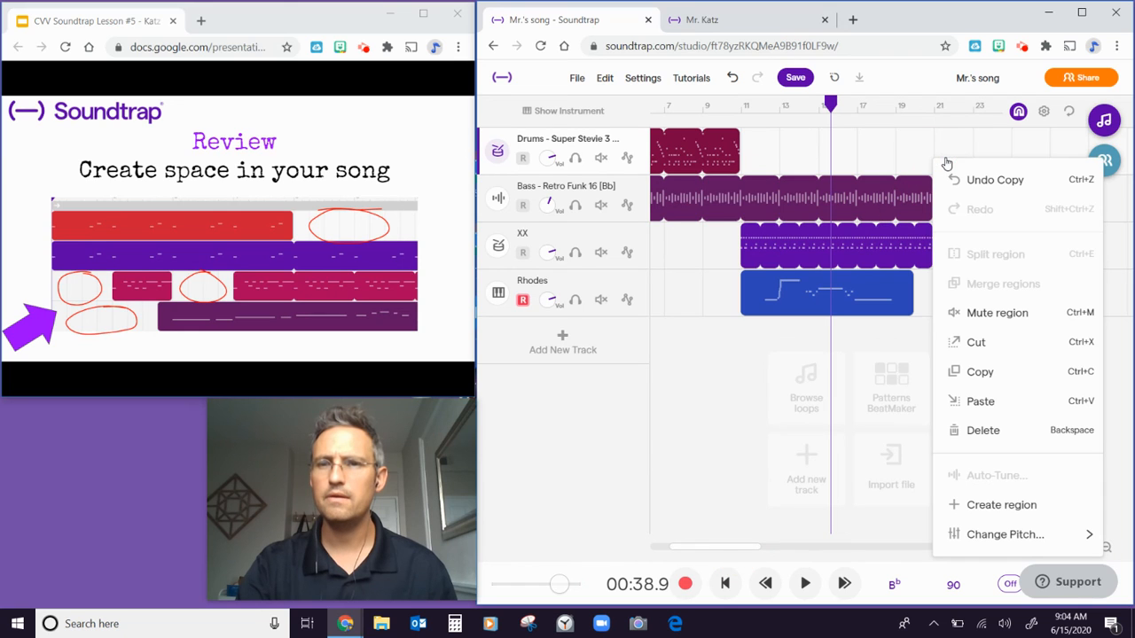
right_click(942, 161)
click(998, 399)
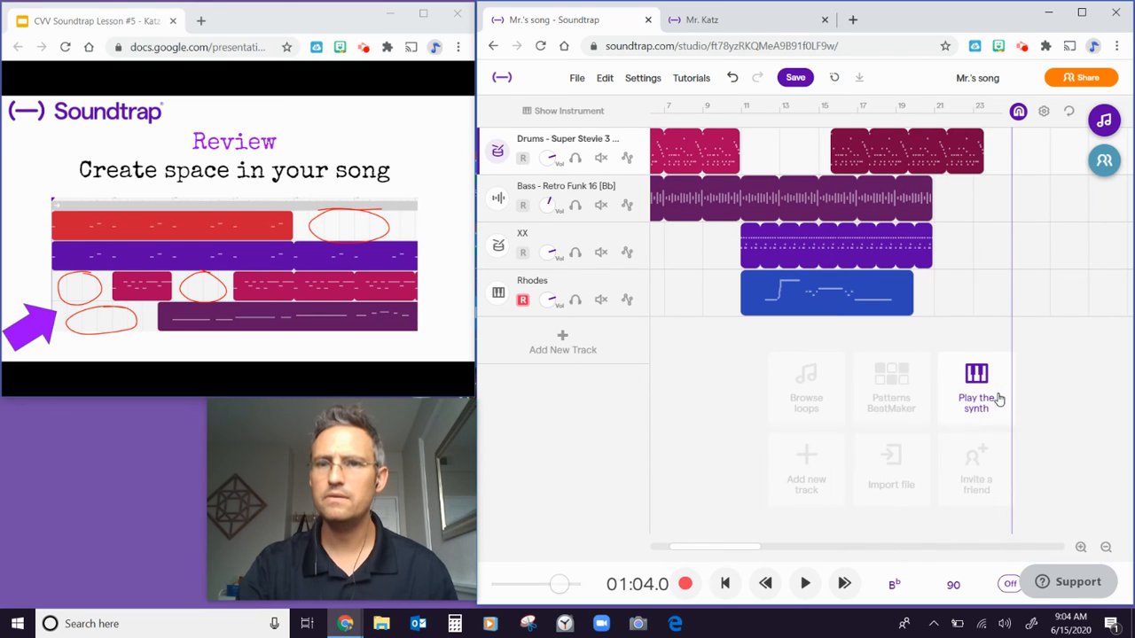
drag(858, 140, 950, 149)
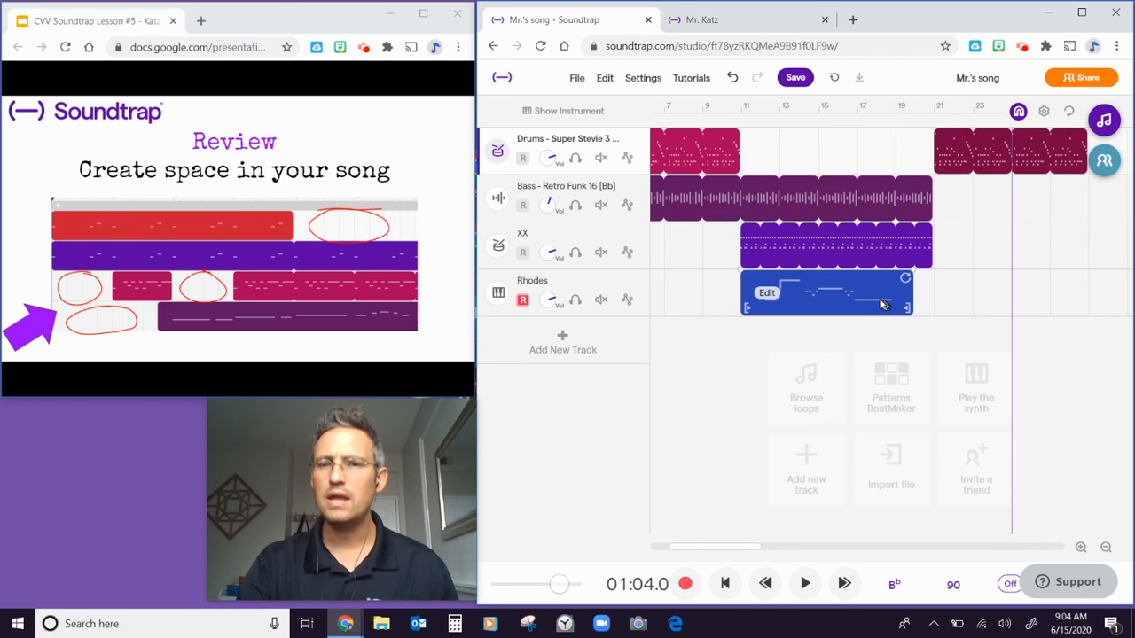
Step: Loop the Rhodes region a second time and extend the bass loop to the end of the copied drums region
drag(906, 282, 1037, 292)
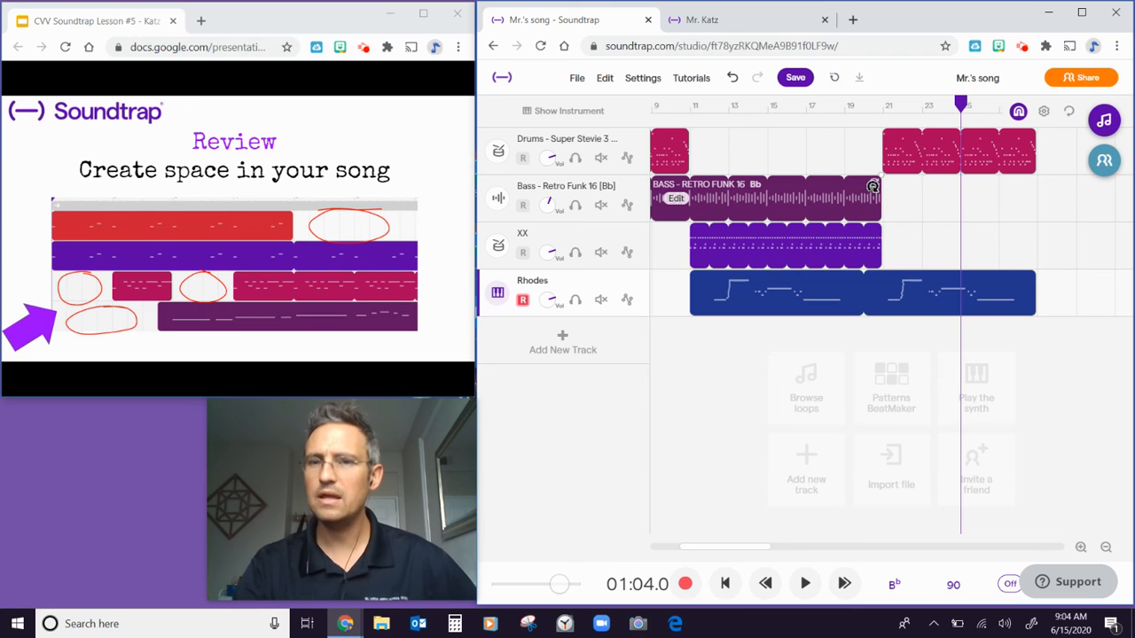
drag(872, 184, 1026, 197)
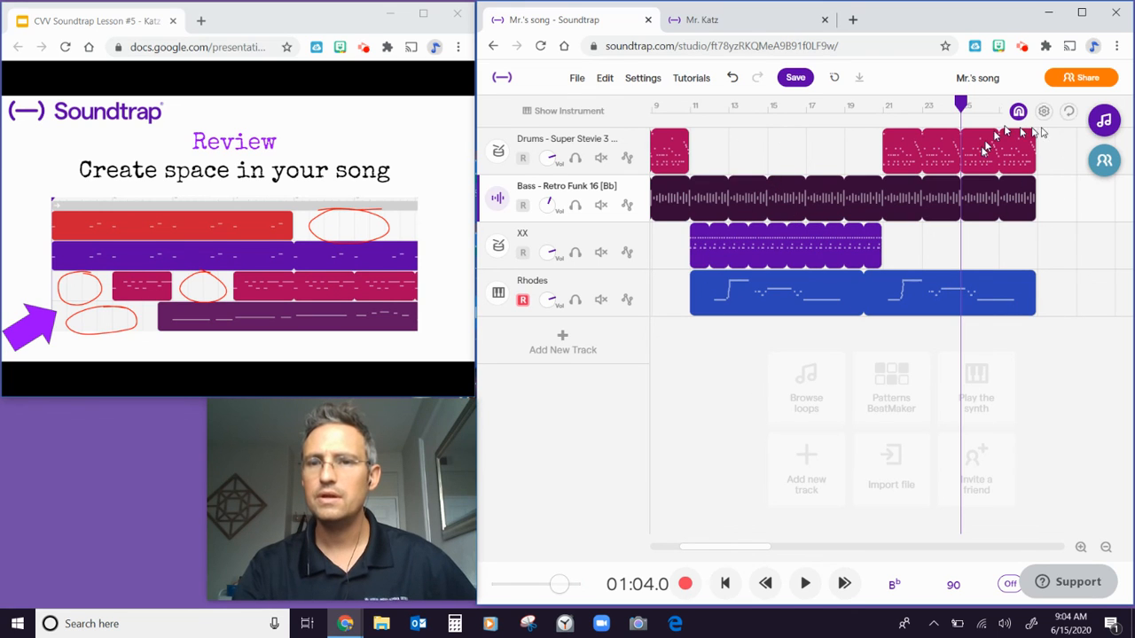
drag(712, 547, 651, 547)
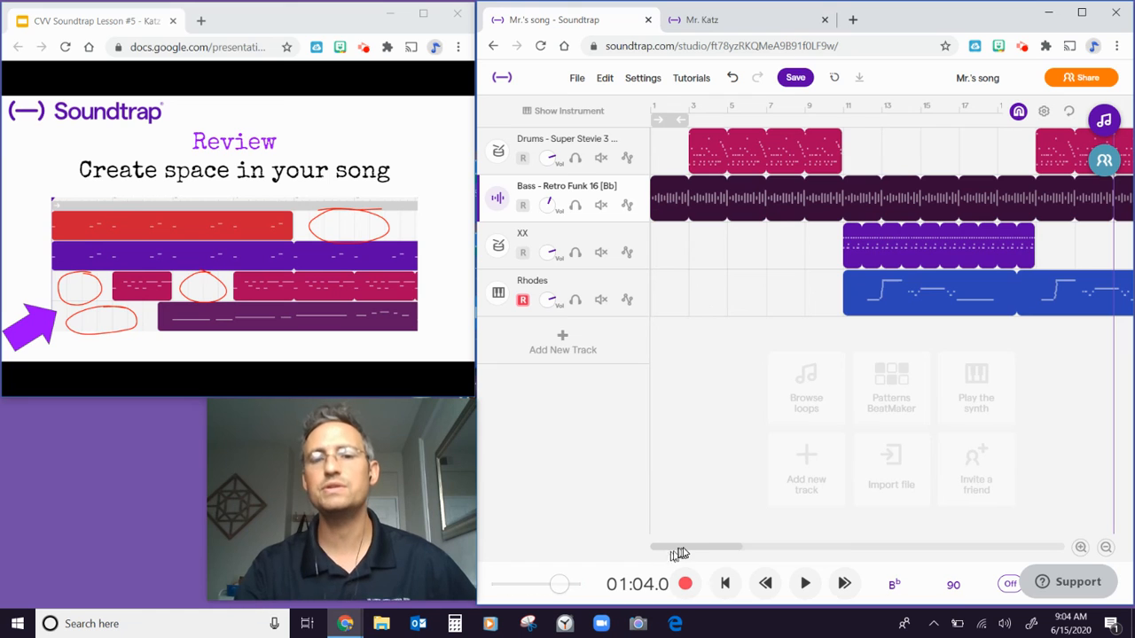
mouse_move(681, 548)
mouse_down()
mouse_move(691, 543)
mouse_move(679, 549)
mouse_up()
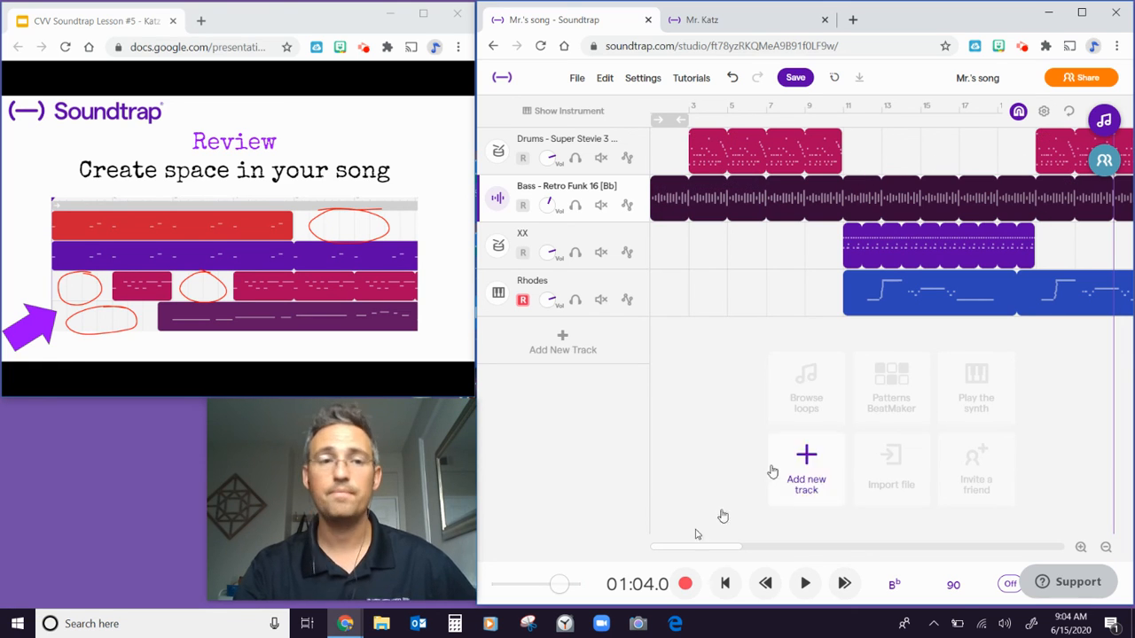
Step: Advance the lesson slides to the "Before you go" slide about saving, and save the song project
click(232, 23)
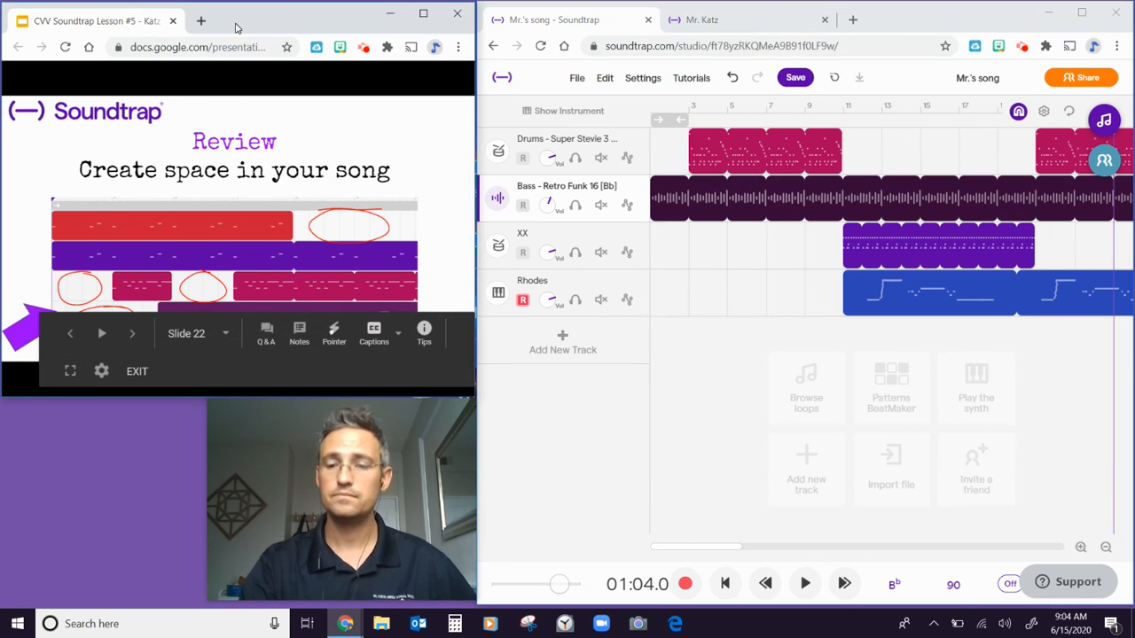
key(Right)
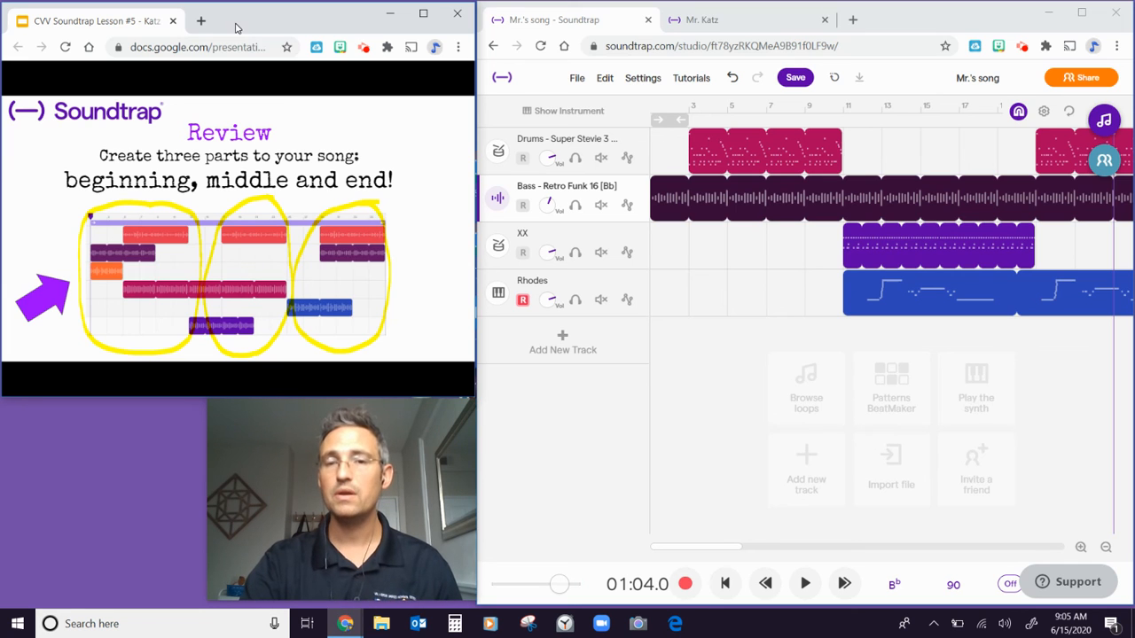
key(Right)
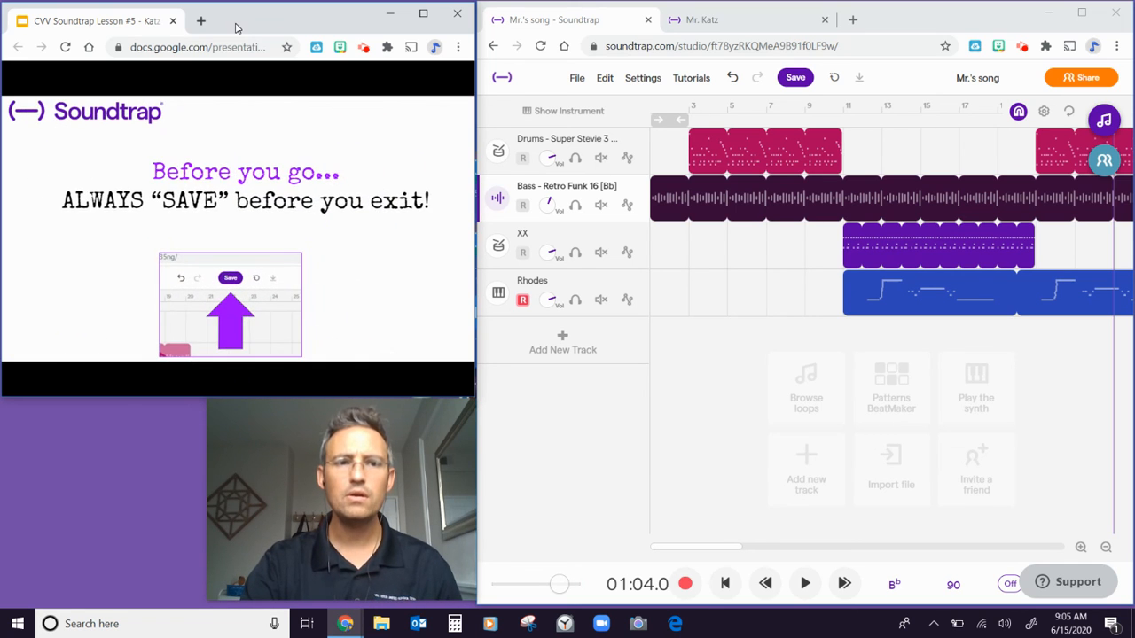
click(781, 79)
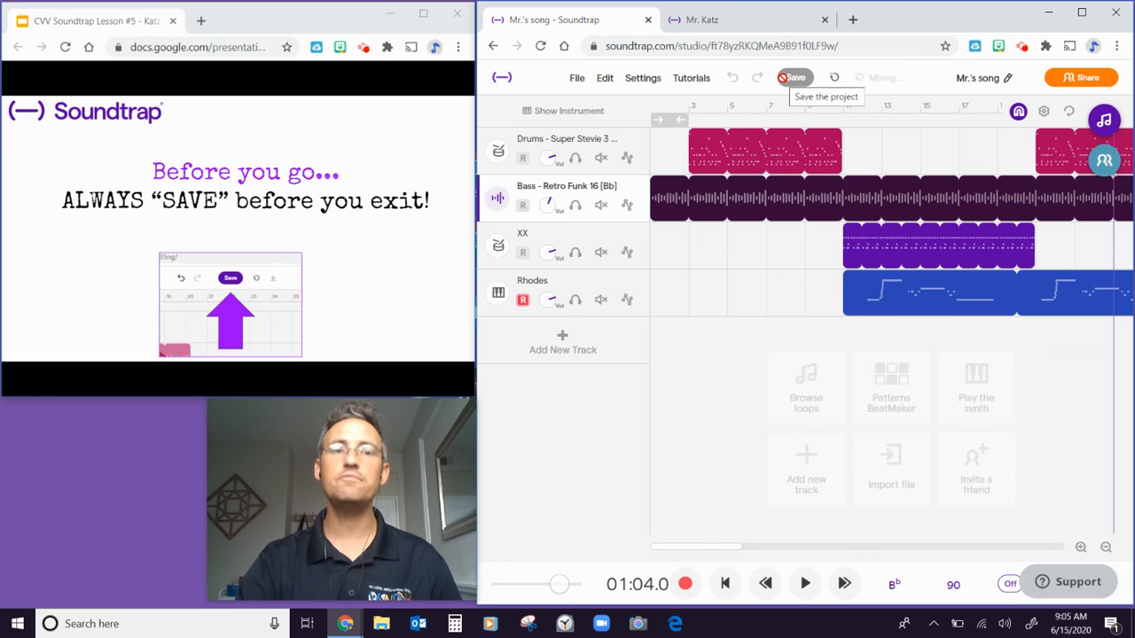
Step: Advance the lesson slides past the Summer Creativity Challenge to the closing Good Job slide announcing Virtual Instruments
click(262, 15)
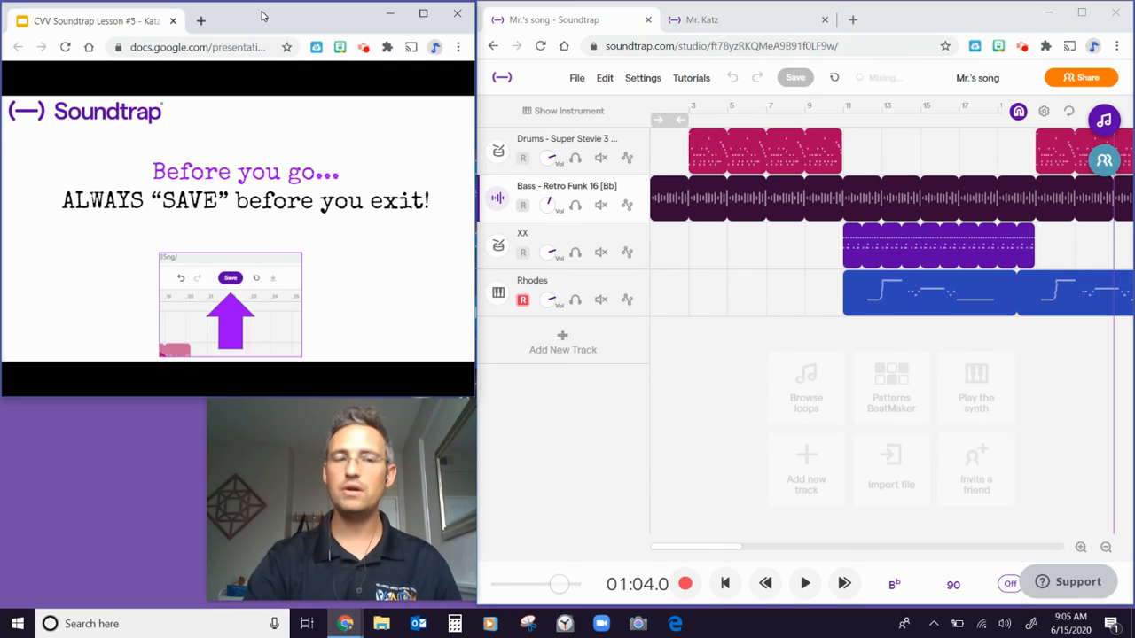
key(Right)
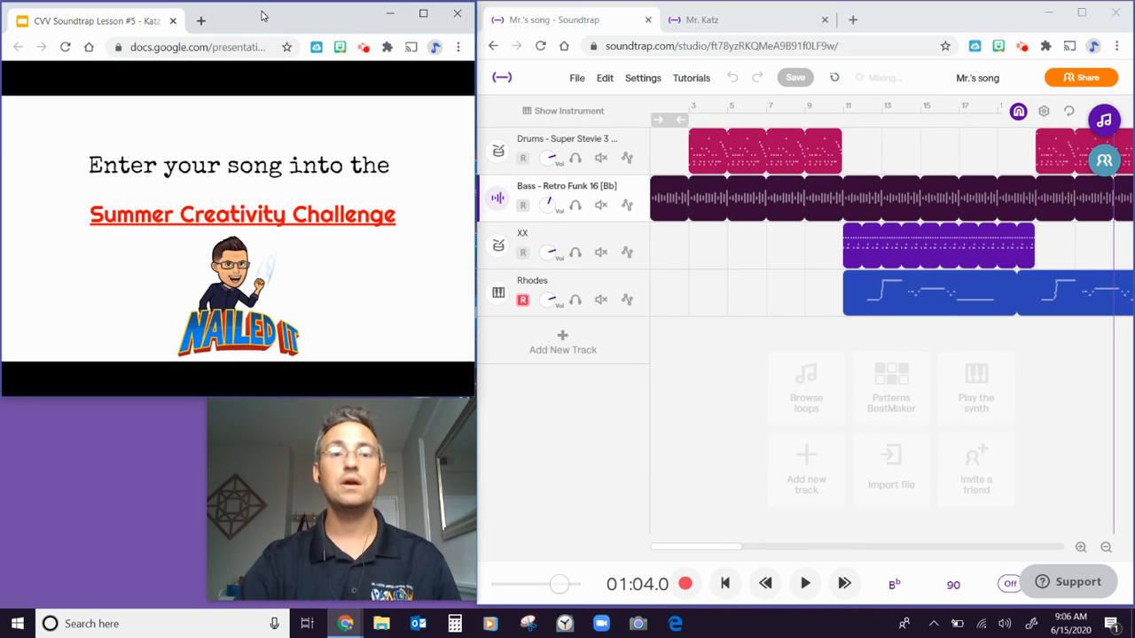
key(Right)
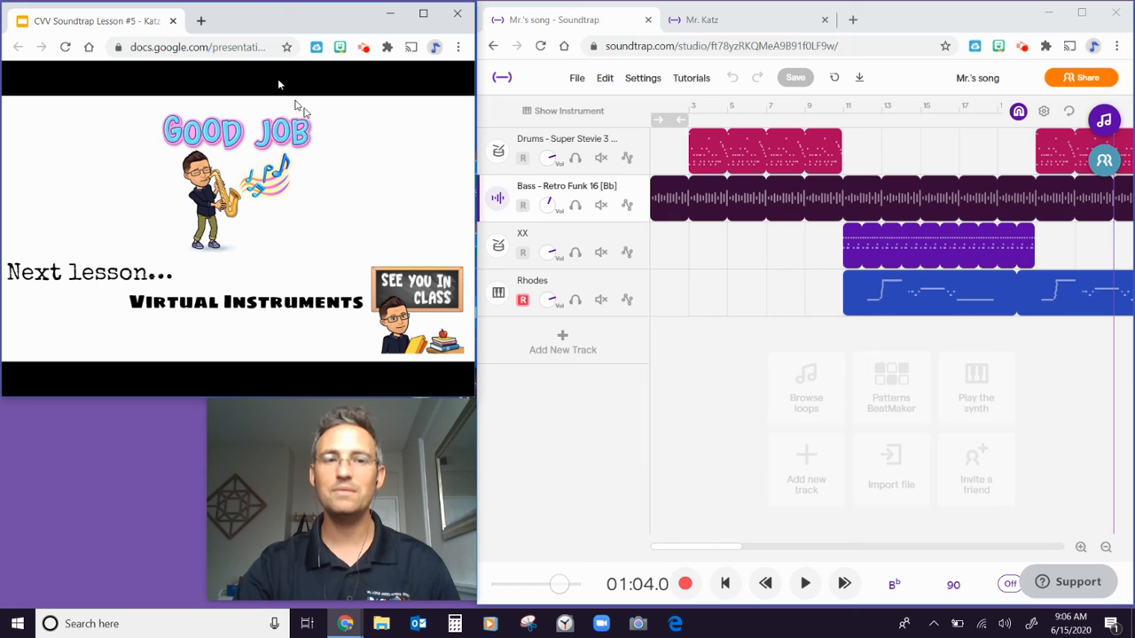
click(1022, 47)
click(1022, 47)
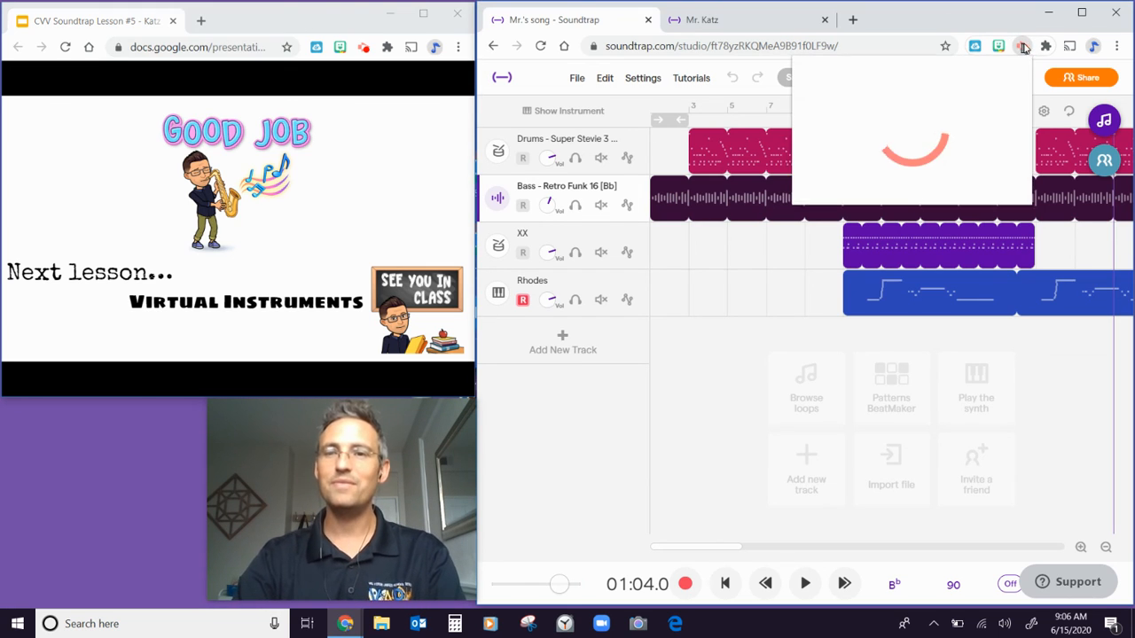